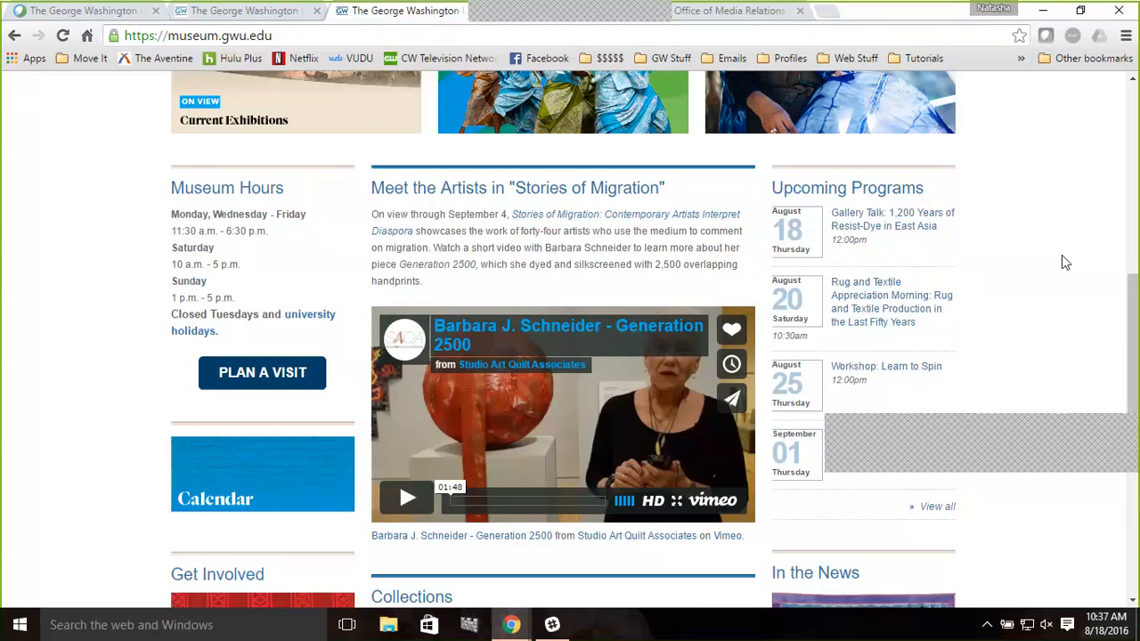
Browse the Media Relations homepage to examine its news releases and media events listings
left_click(719, 11)
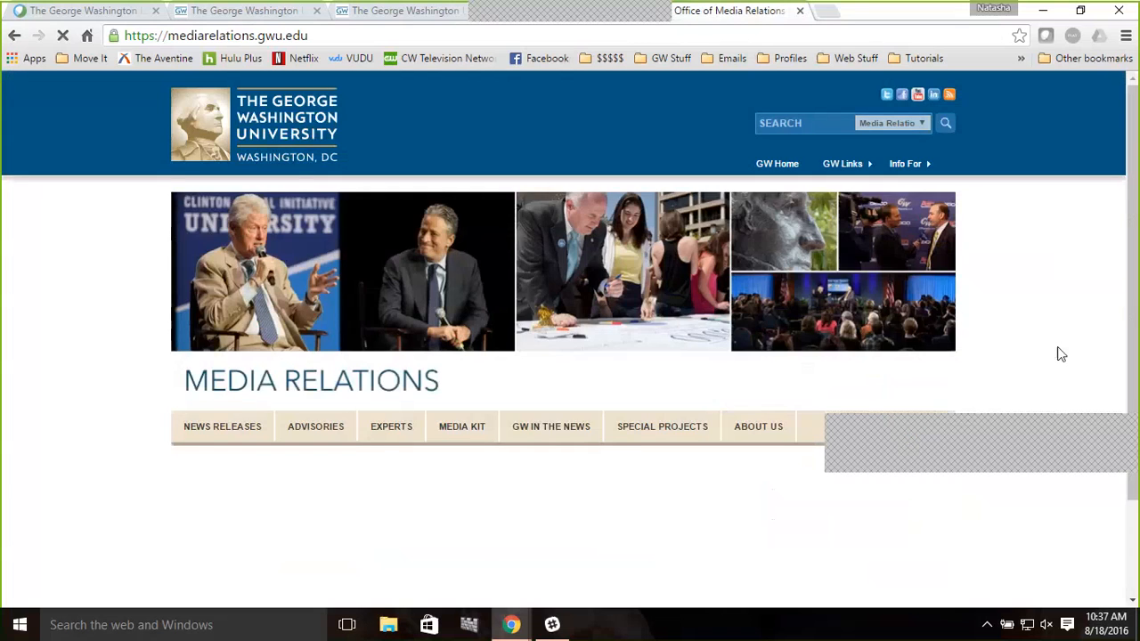
scroll(1061, 354, "down", 4)
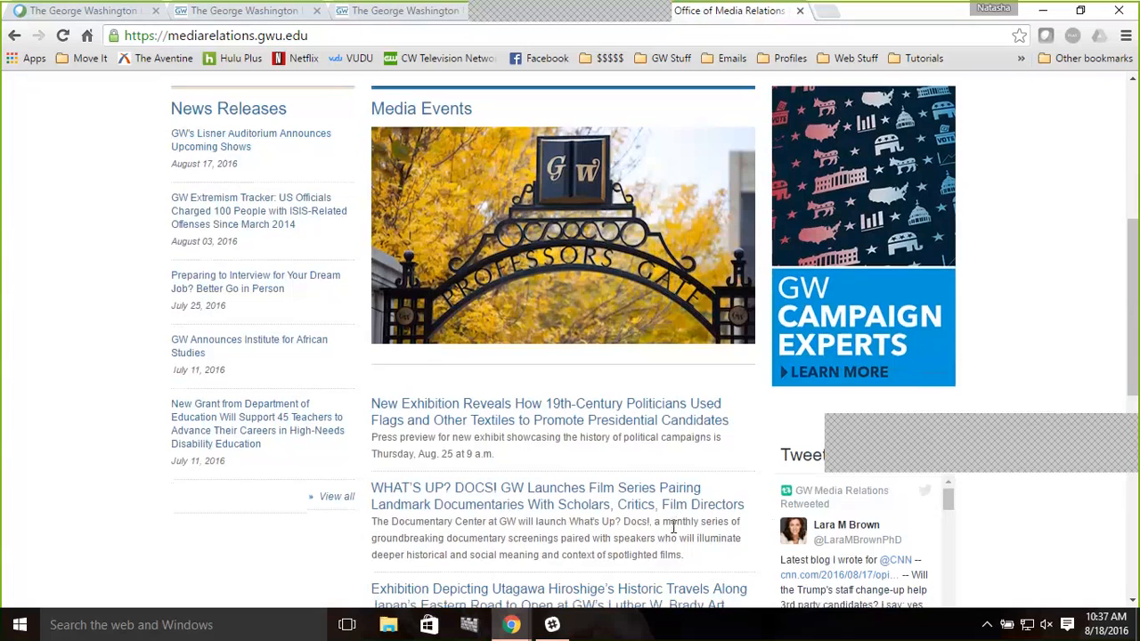
scroll(673, 526, "down", 1)
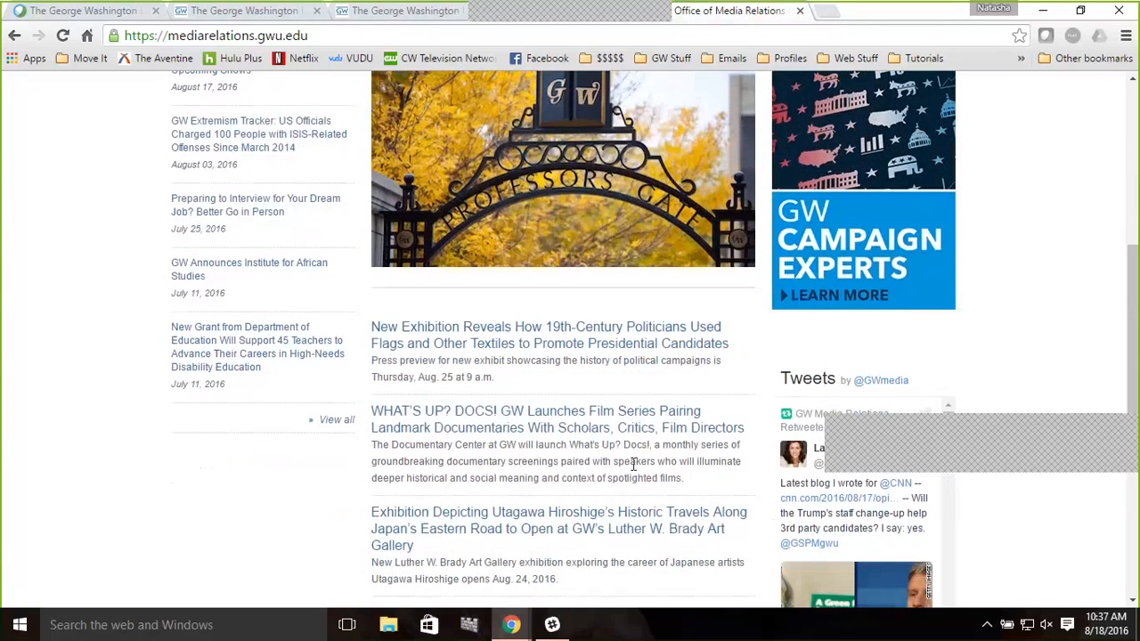
scroll(641, 445, "down", 1)
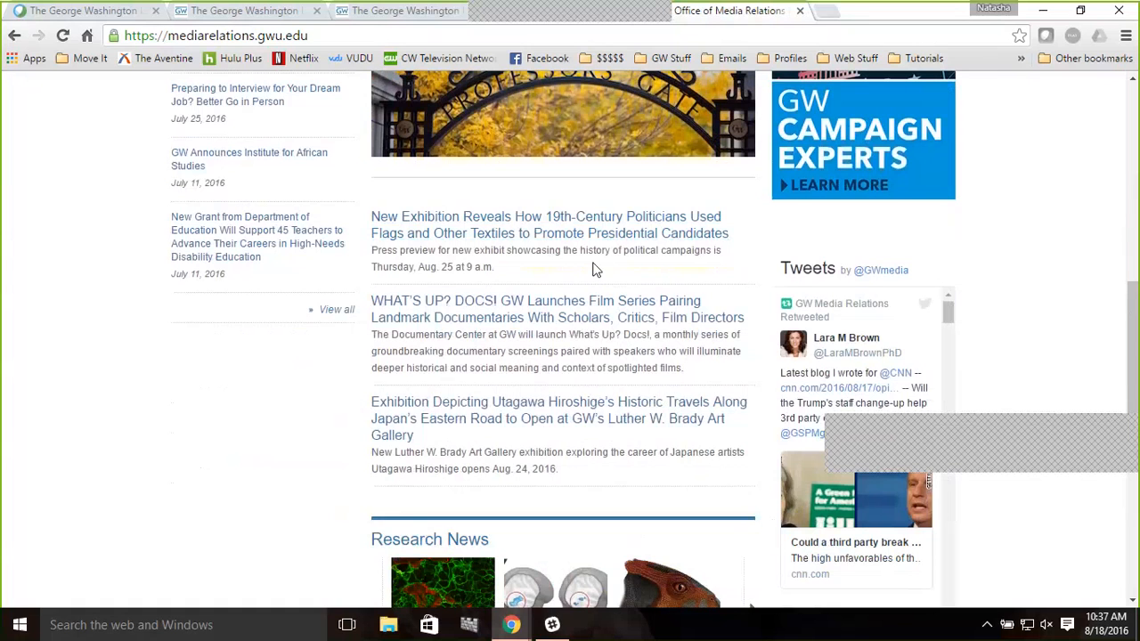
scroll(595, 269, "up", 1)
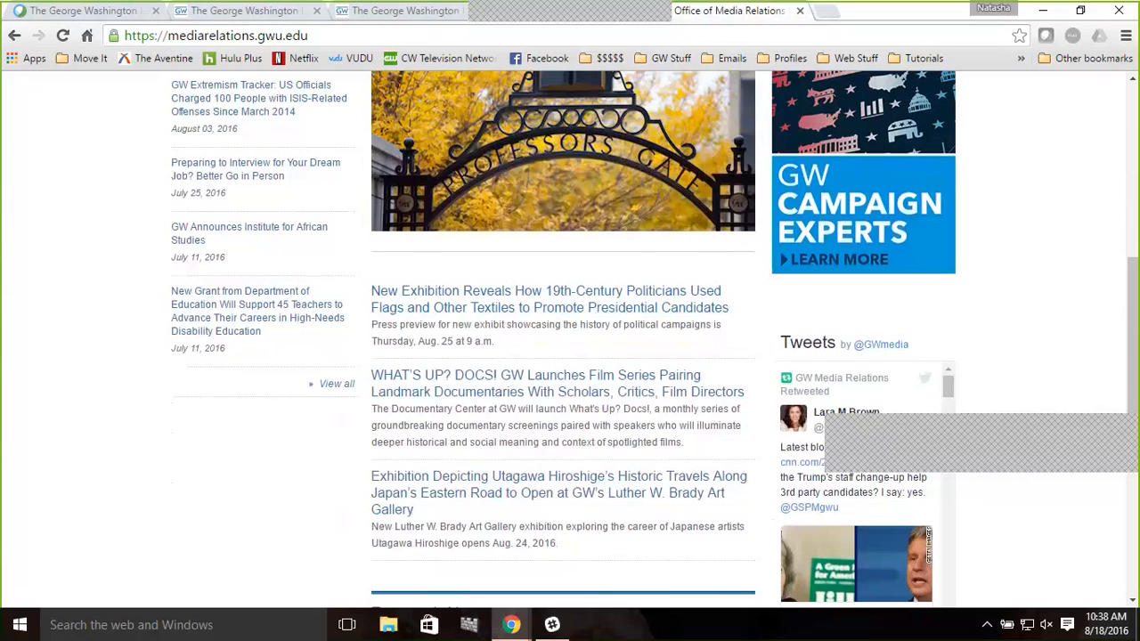
Switch to the test site tab and open its /user login page
left_click(258, 11)
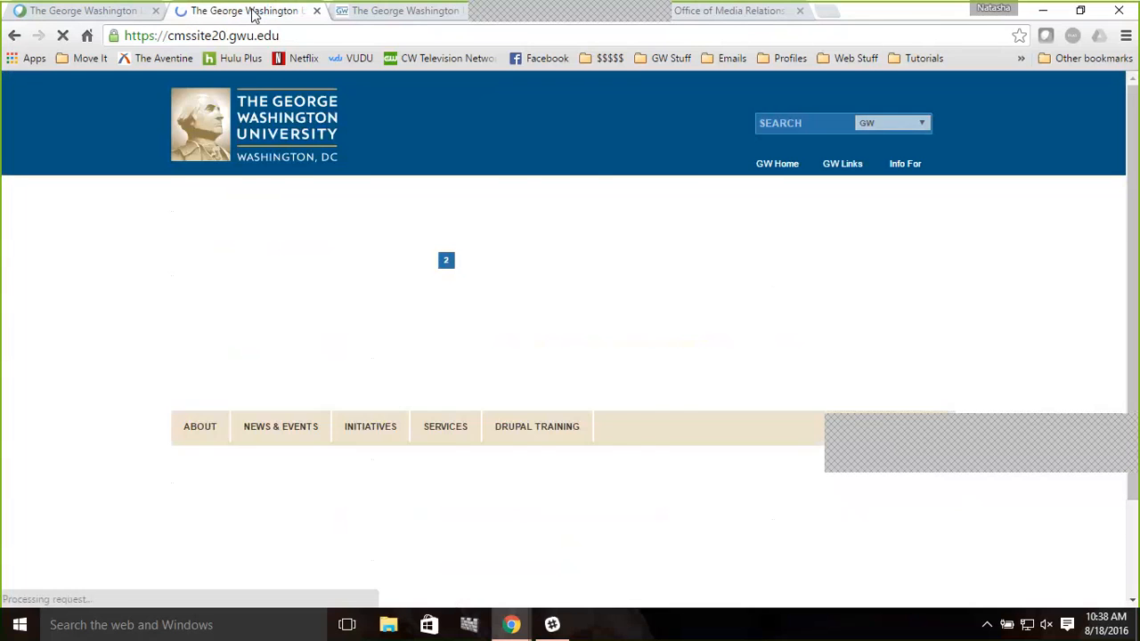
left_click(312, 40)
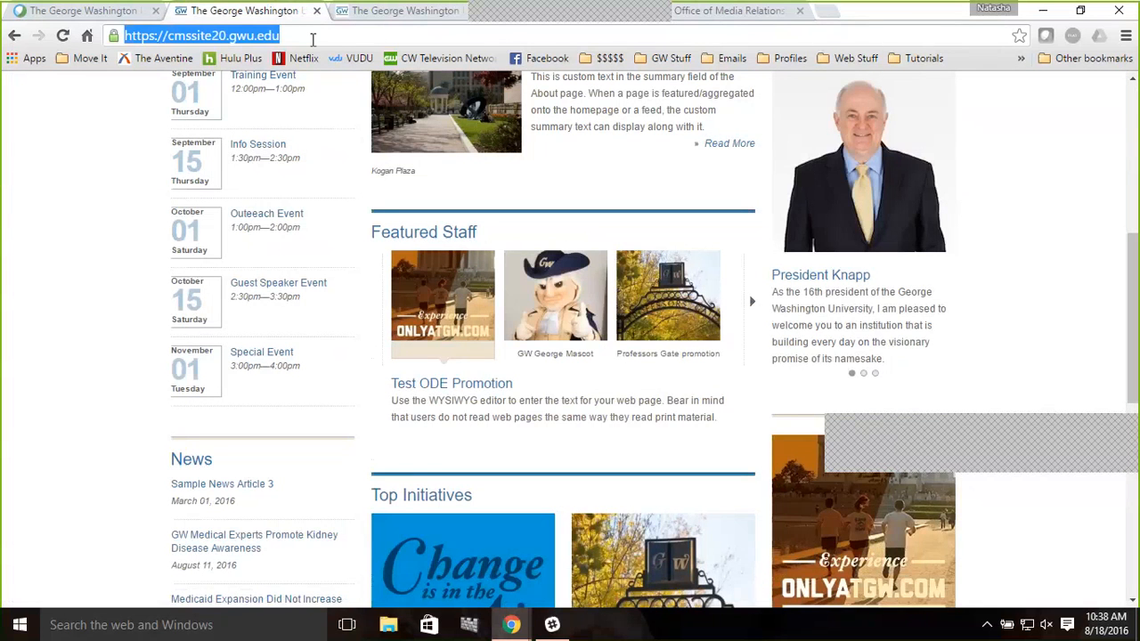
key("End")
type("/user")
key("Return")
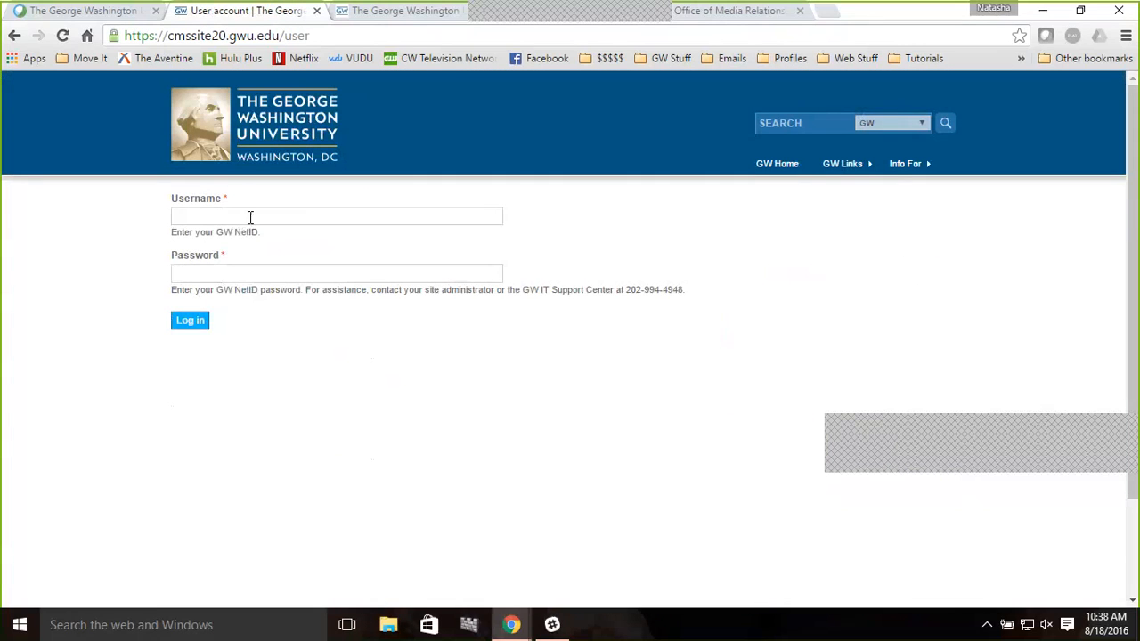
Log in with the saved GW NetID username and the account password
left_click(250, 217)
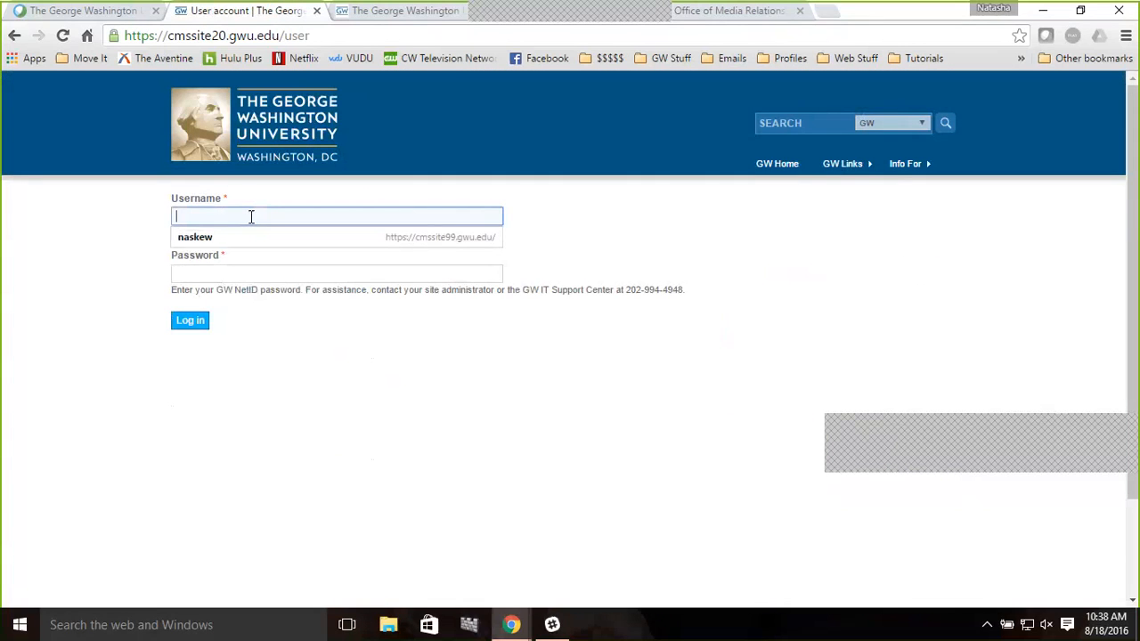
left_click(250, 239)
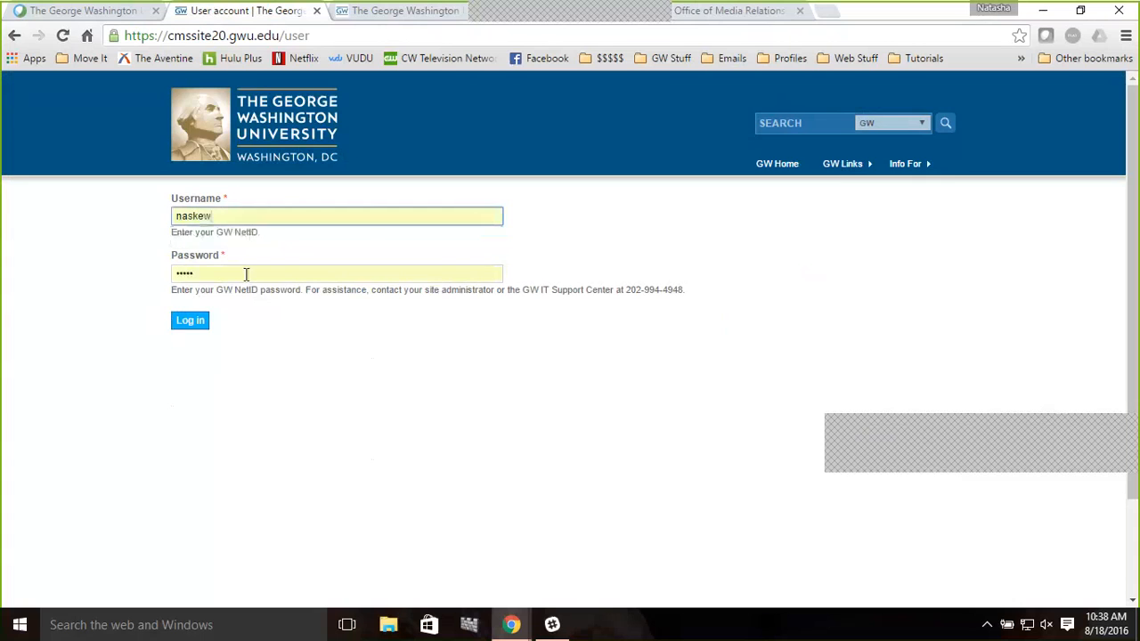
left_click(246, 274)
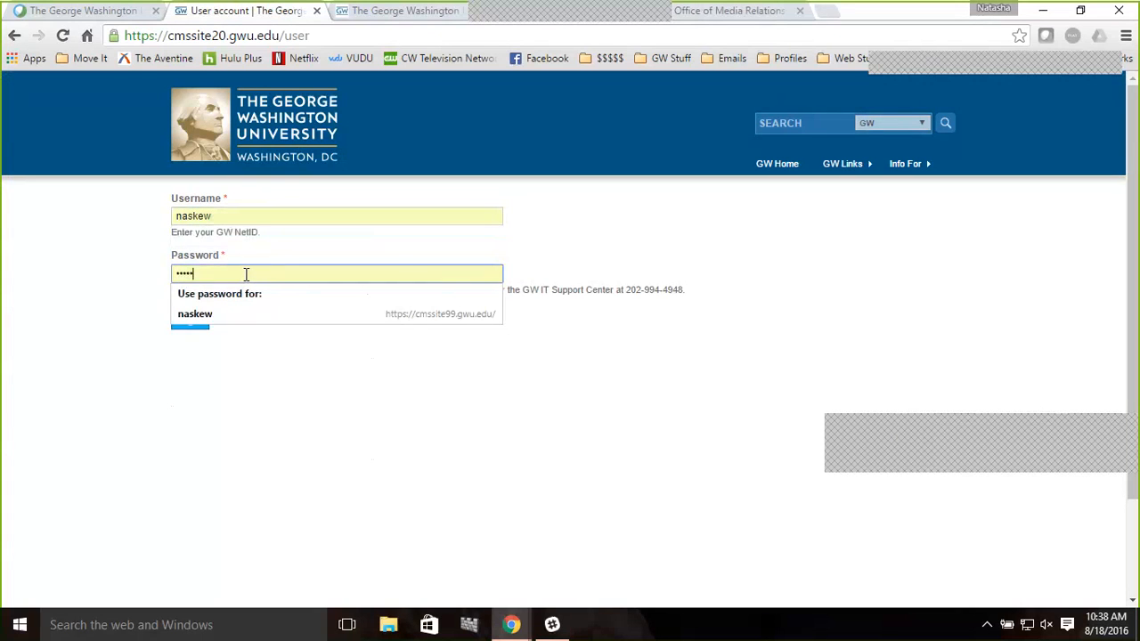
double_click(247, 275)
type("•••••")
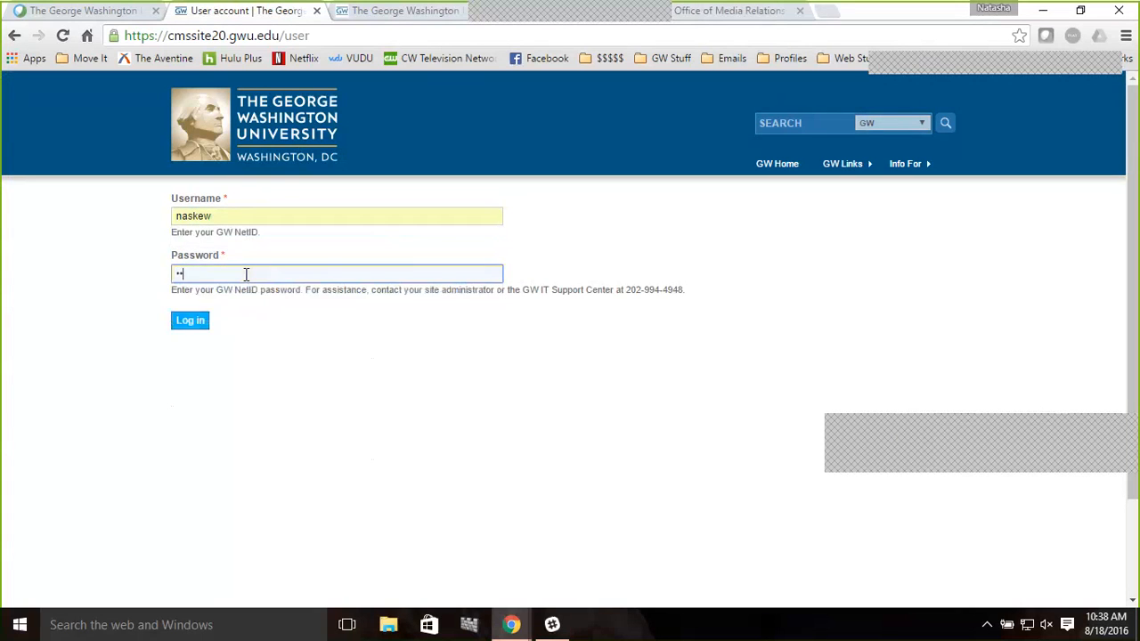
type("••••••")
key("Return")
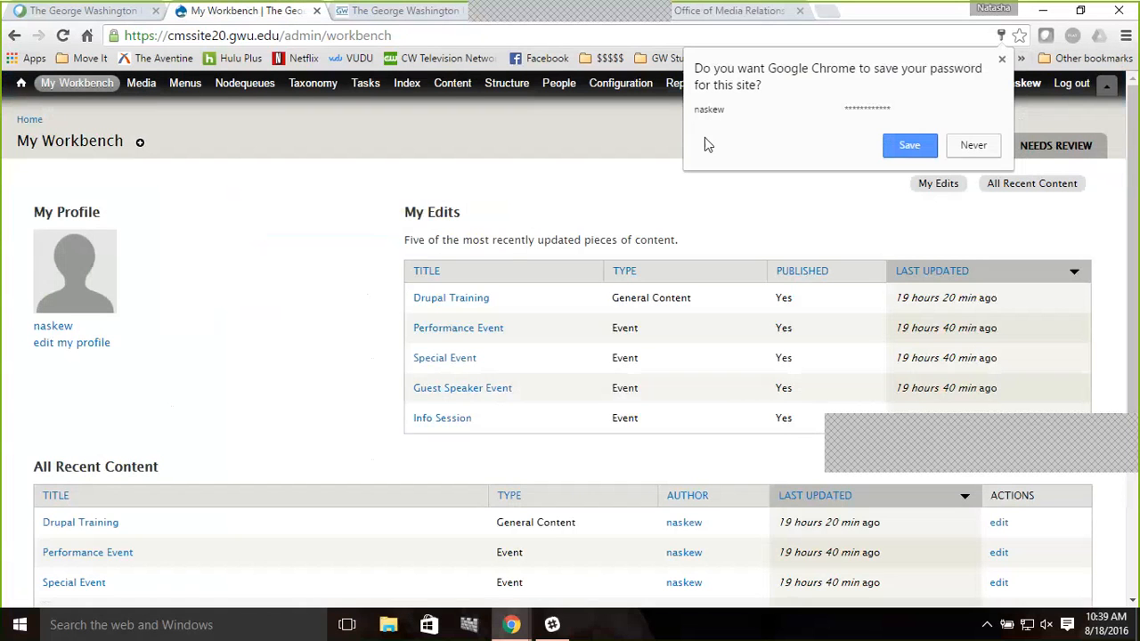
Open the Drupal Training page from the workbench and start customizing its page layout
left_click(451, 306)
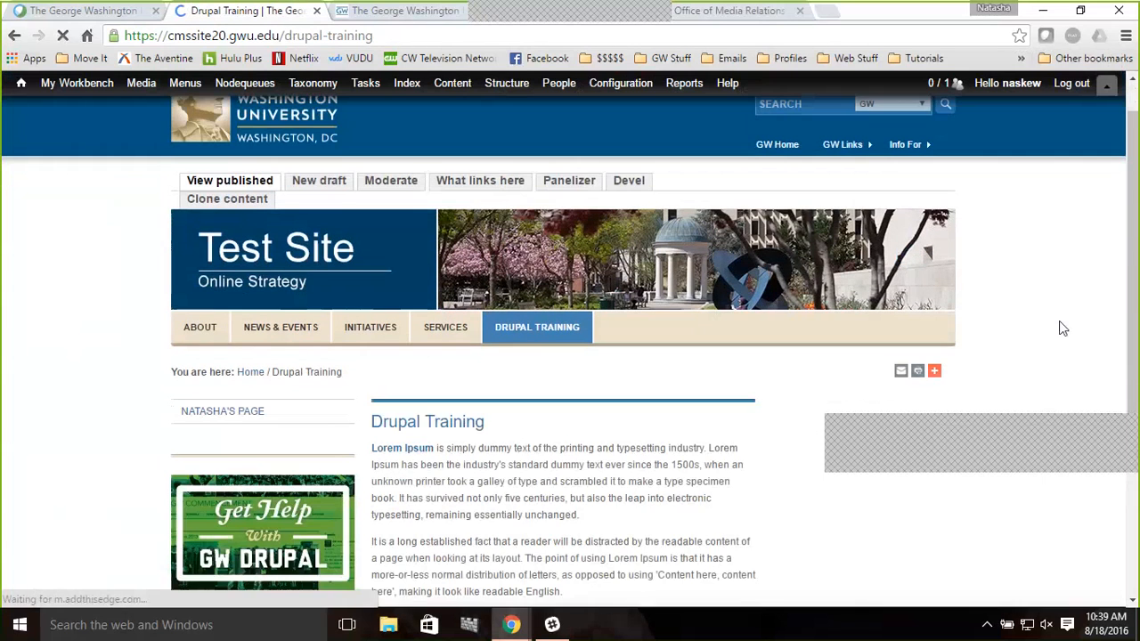
scroll(1062, 328, "down", 2)
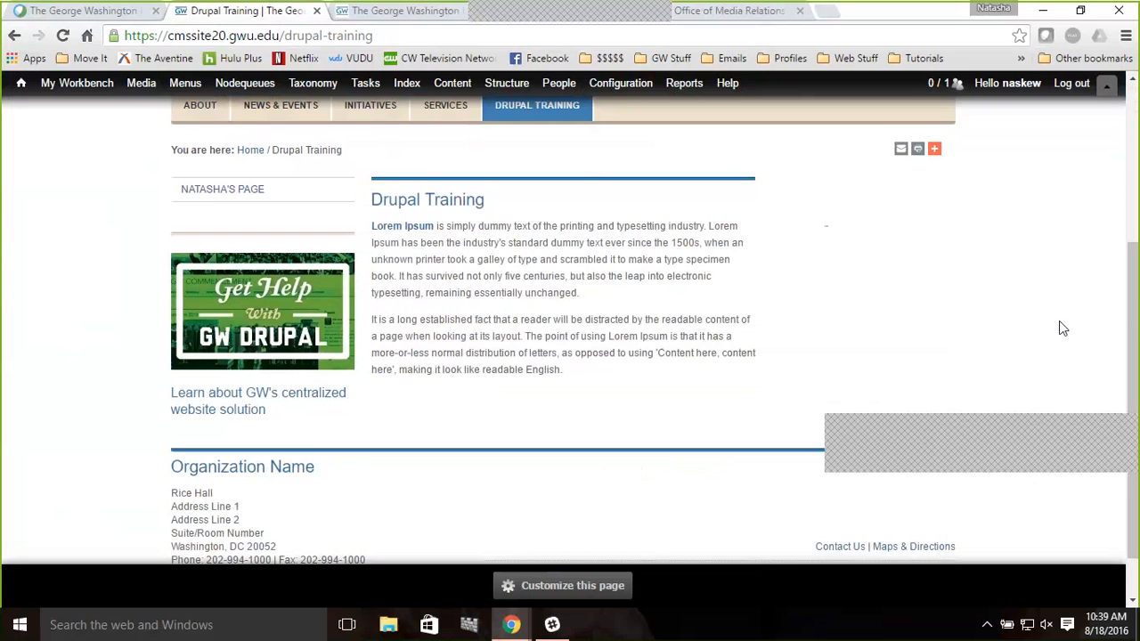
scroll(1058, 329, "up", 1)
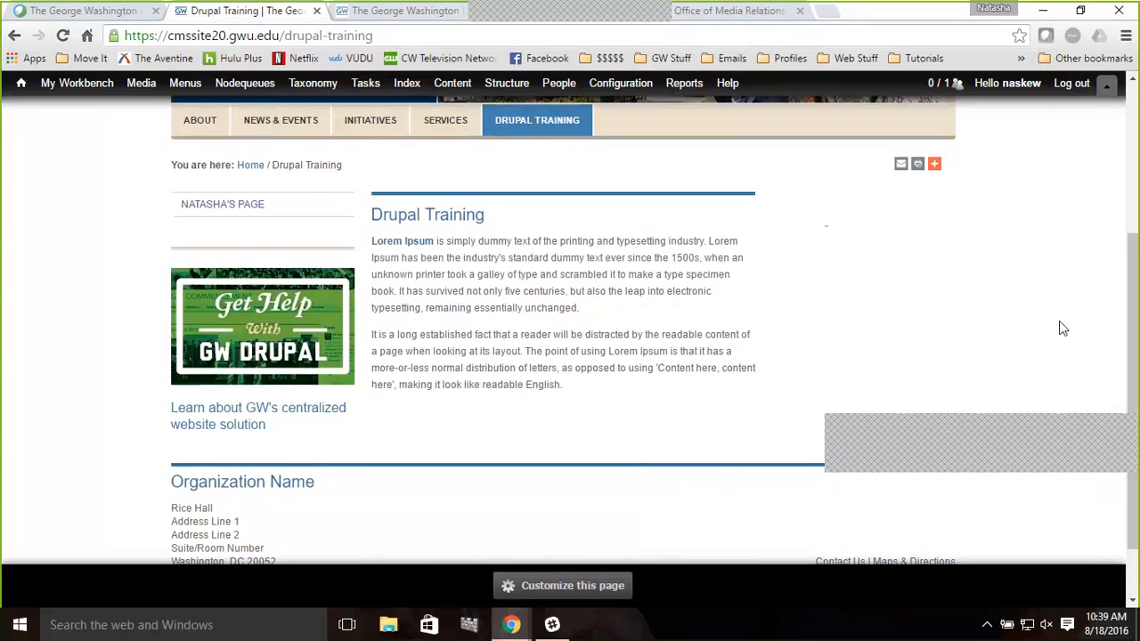
mouse_move(283, 129)
left_click_drag(486, 217, 385, 216)
left_click(581, 237)
left_click(564, 588)
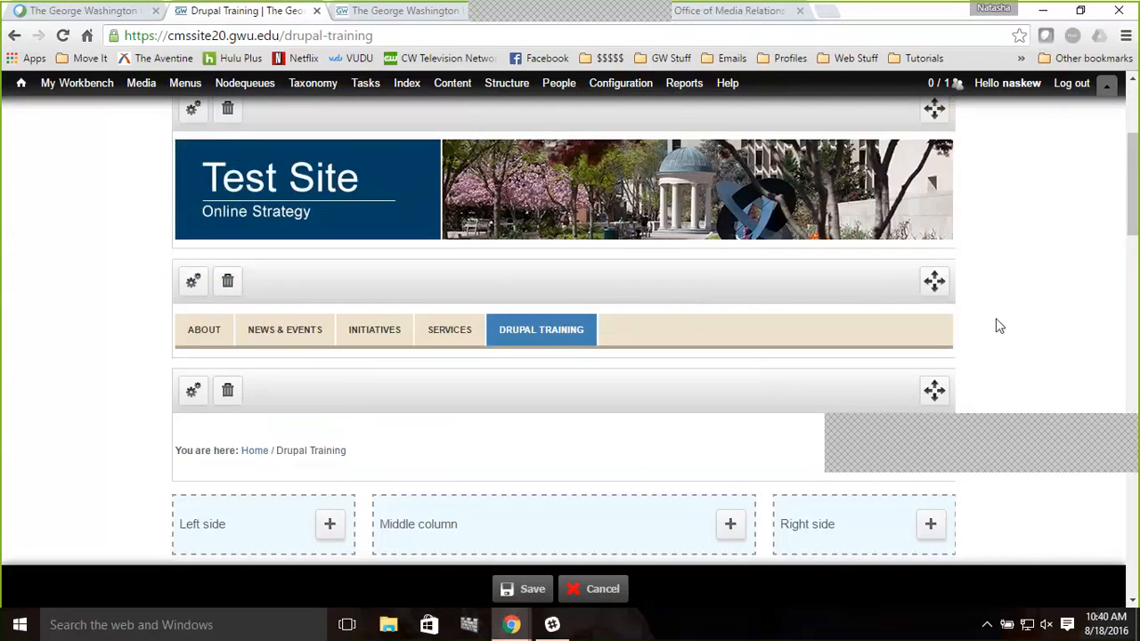
Add a GW Events Overview Page pane from the GW Display Views - Site Placement category to the Right side region
scroll(996, 322, "down", 4)
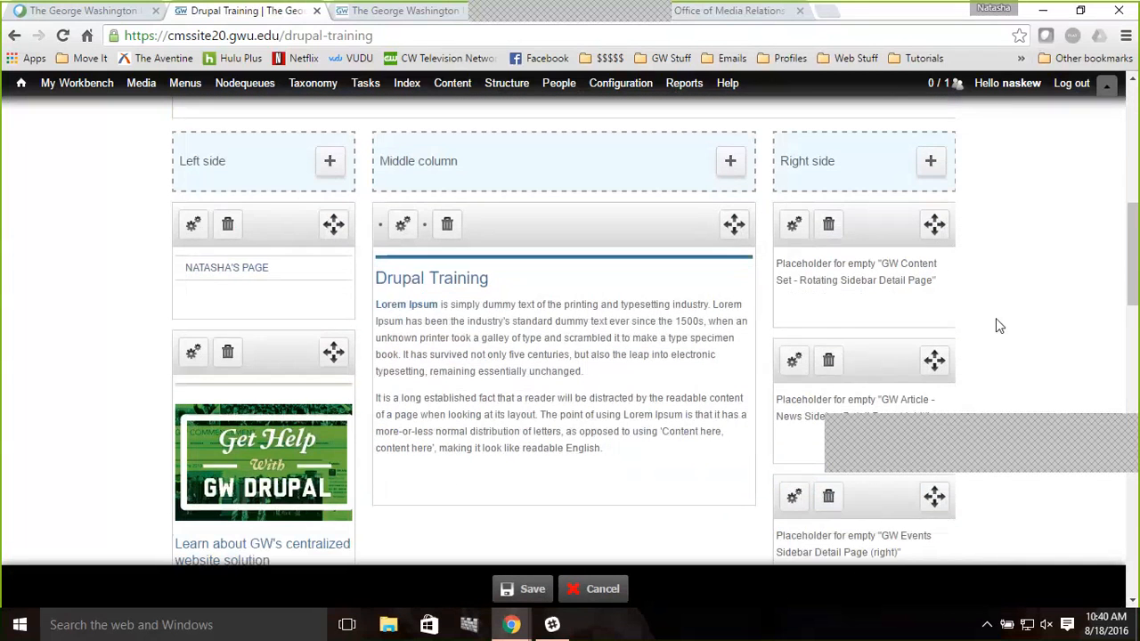
left_click(930, 164)
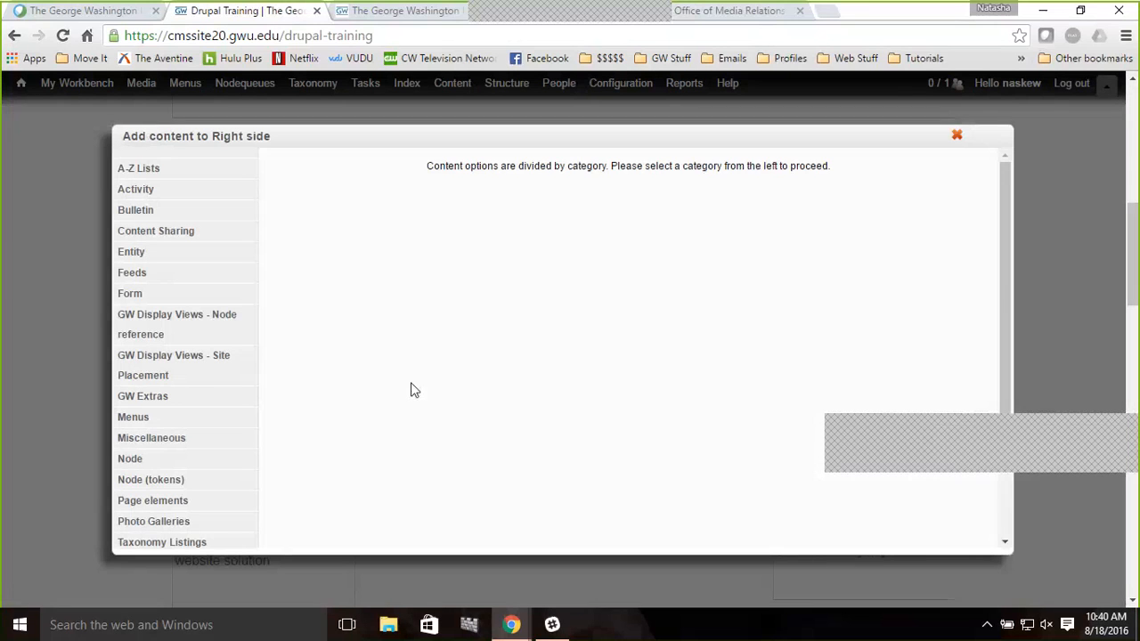
left_click(189, 365)
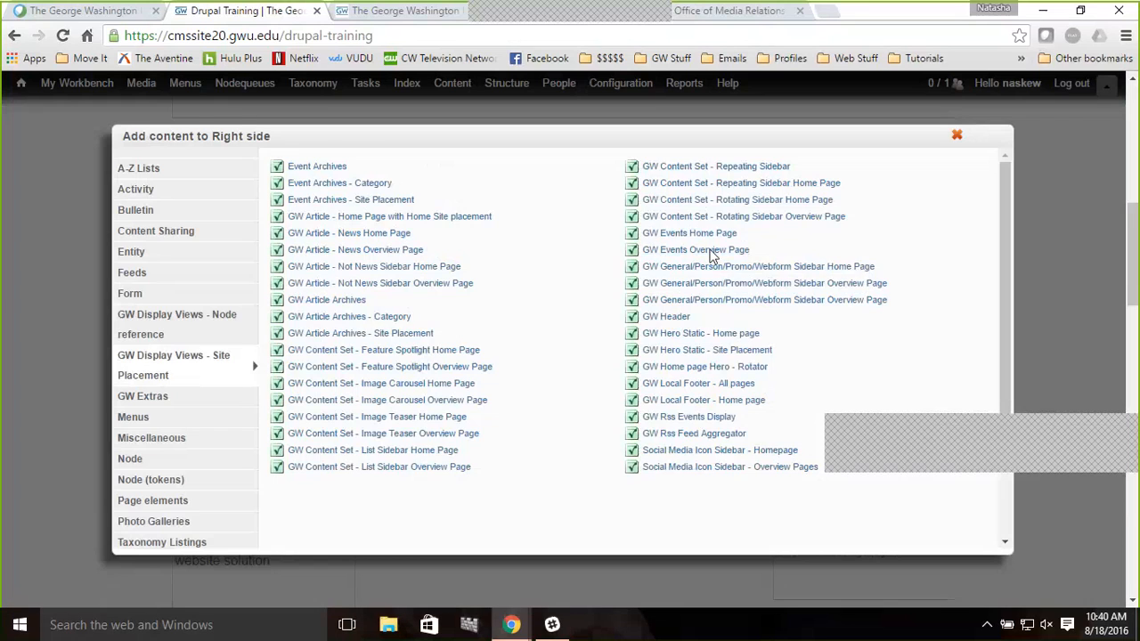
left_click(711, 254)
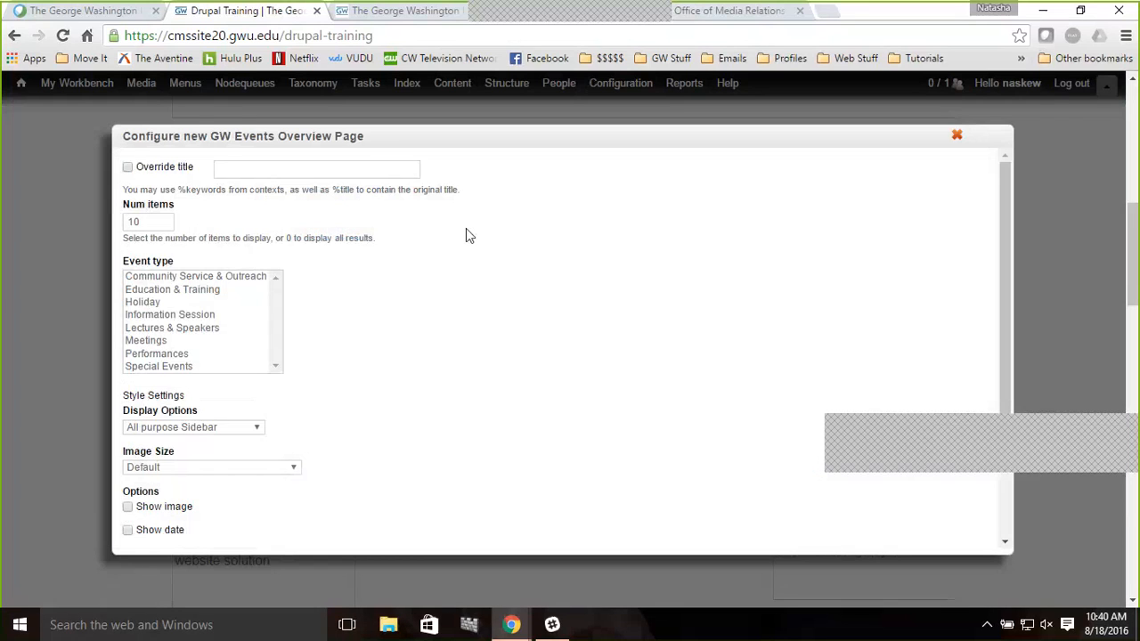
Override the pane title as Upcoming Events and set the number of items to 5
scroll(466, 235, "up", 2)
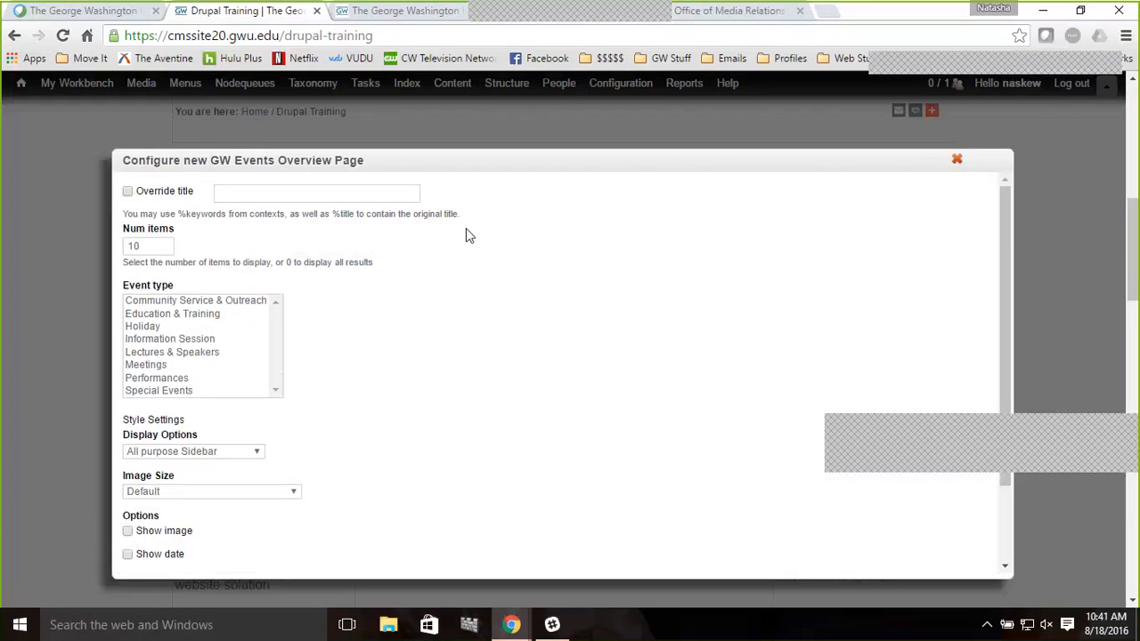
scroll(466, 234, "down", 1)
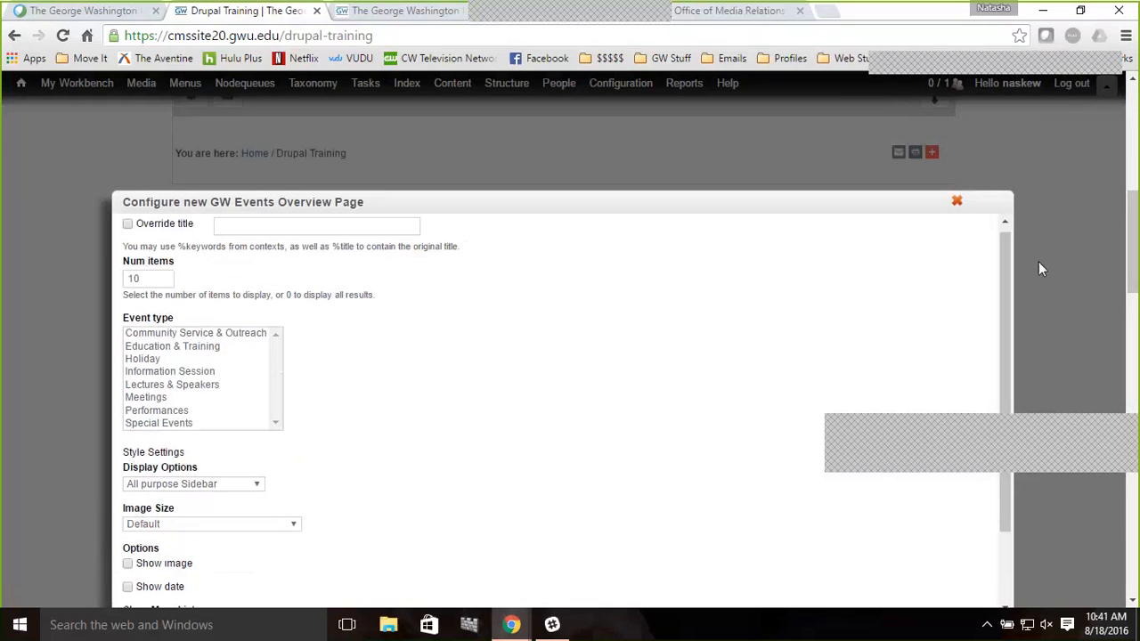
scroll(1042, 269, "down", 2)
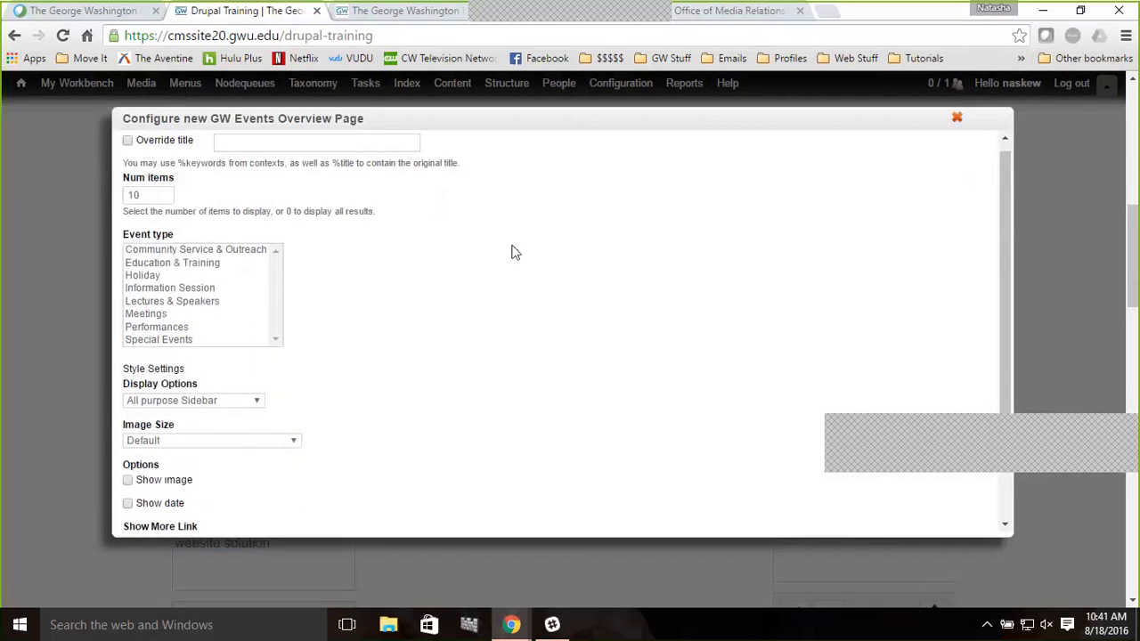
left_click(145, 142)
left_click(280, 140)
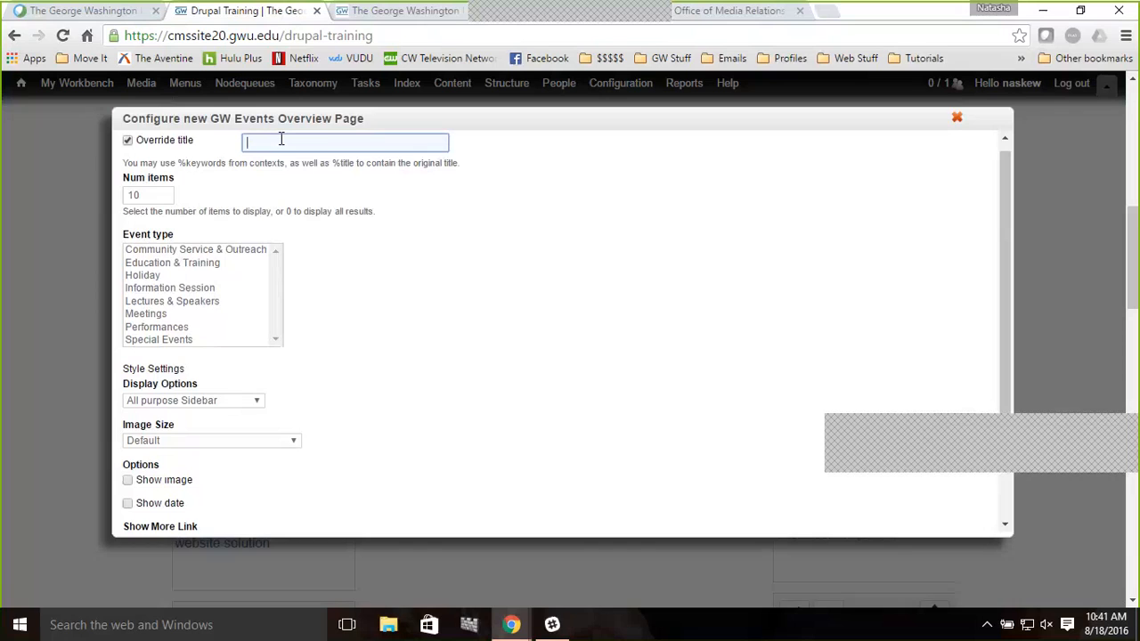
type("U")
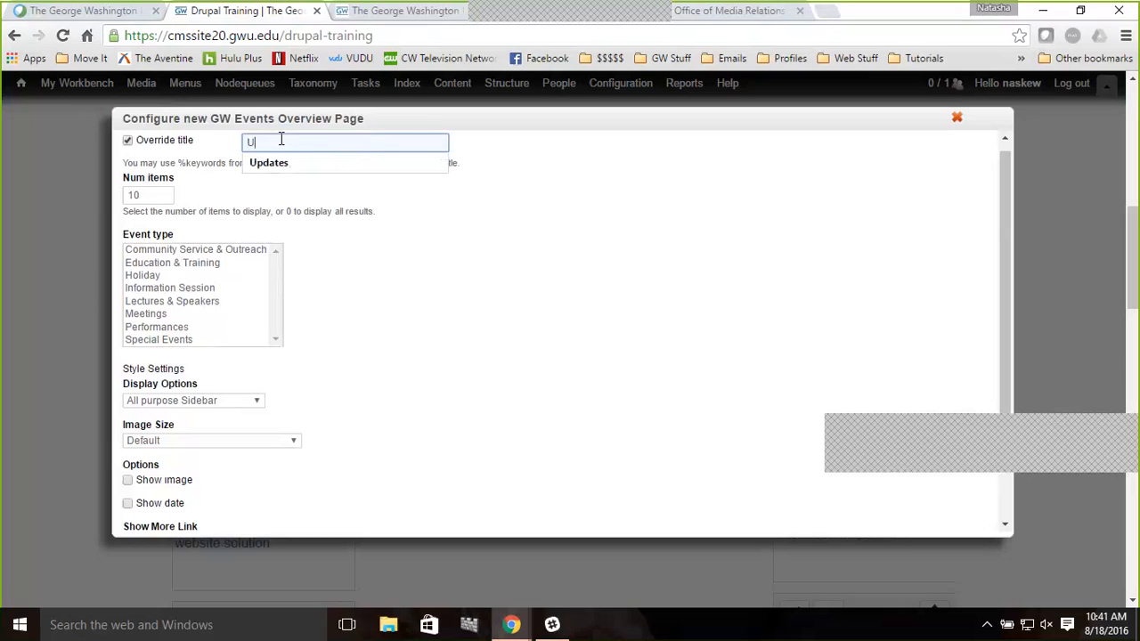
type("pcoming Ev")
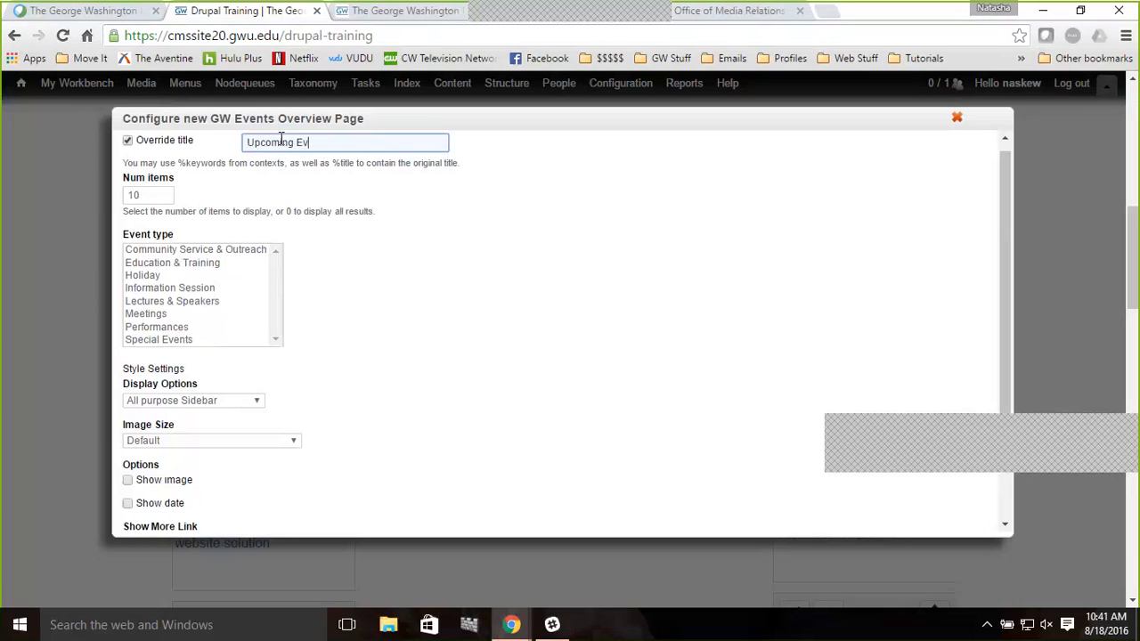
type("ents")
left_click(159, 195)
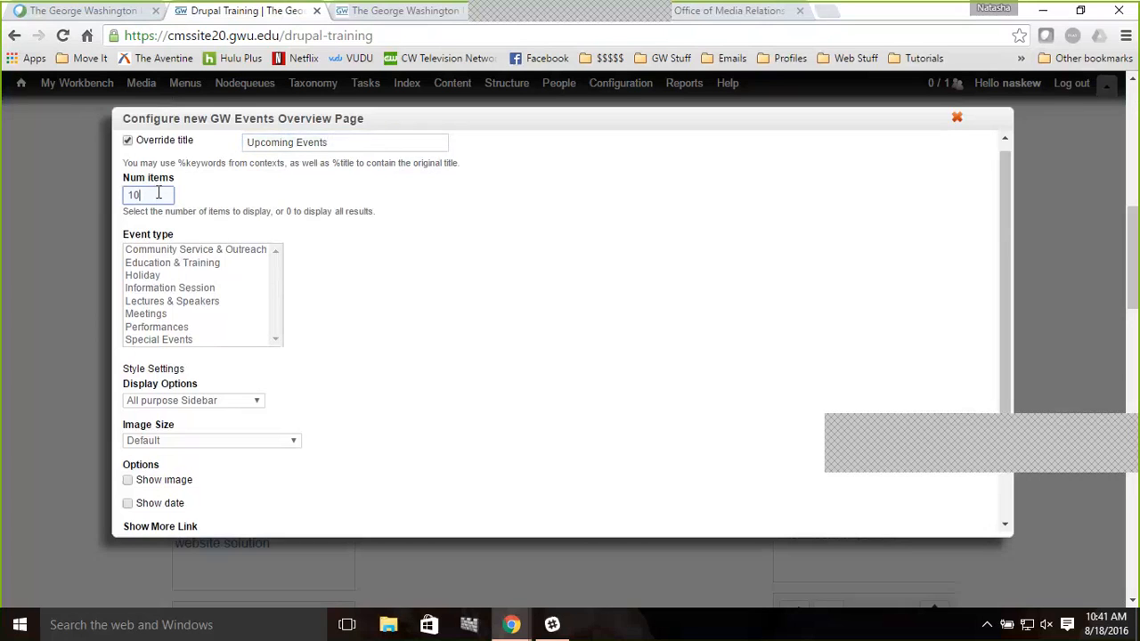
double_click(159, 195)
type("5")
Select all event types in the Event type list
left_click(198, 251)
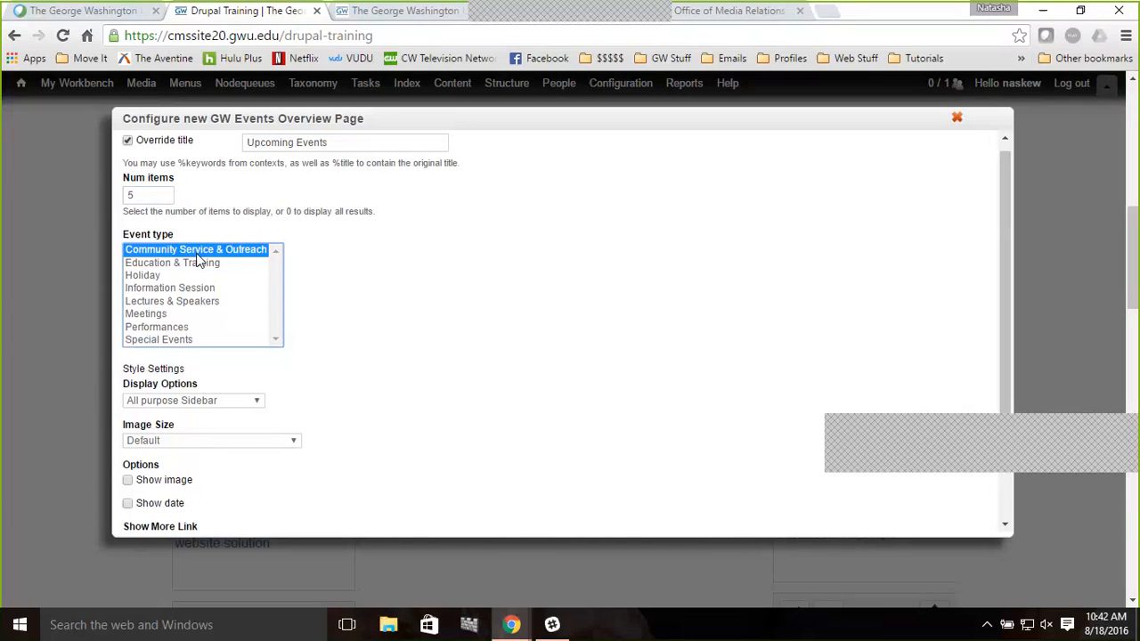
left_click(189, 345, "shift")
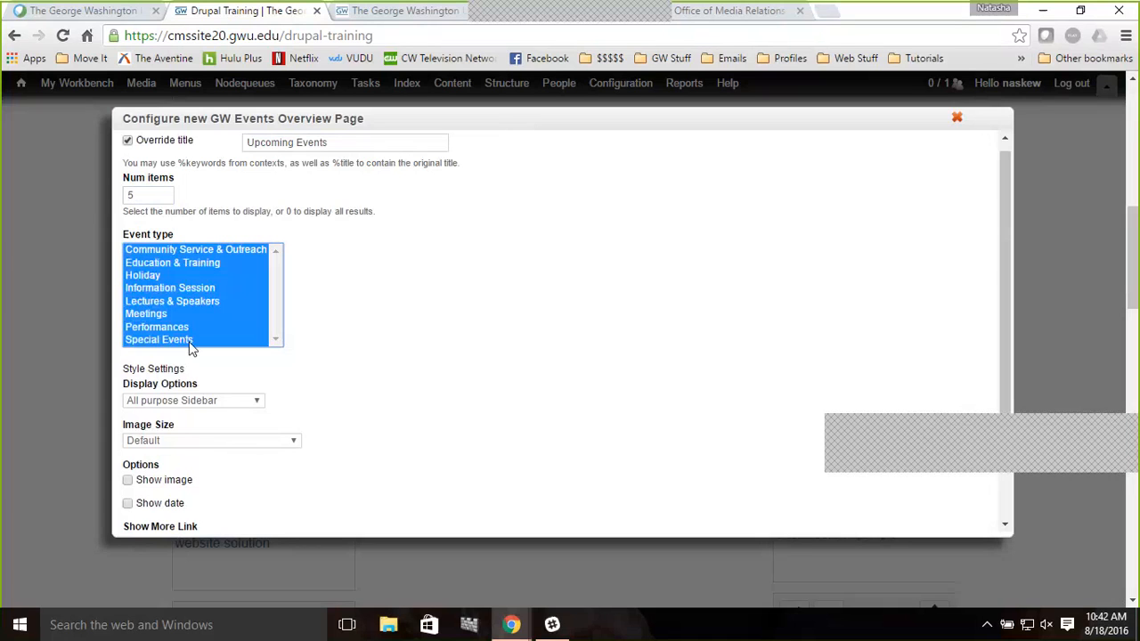
left_click(190, 346)
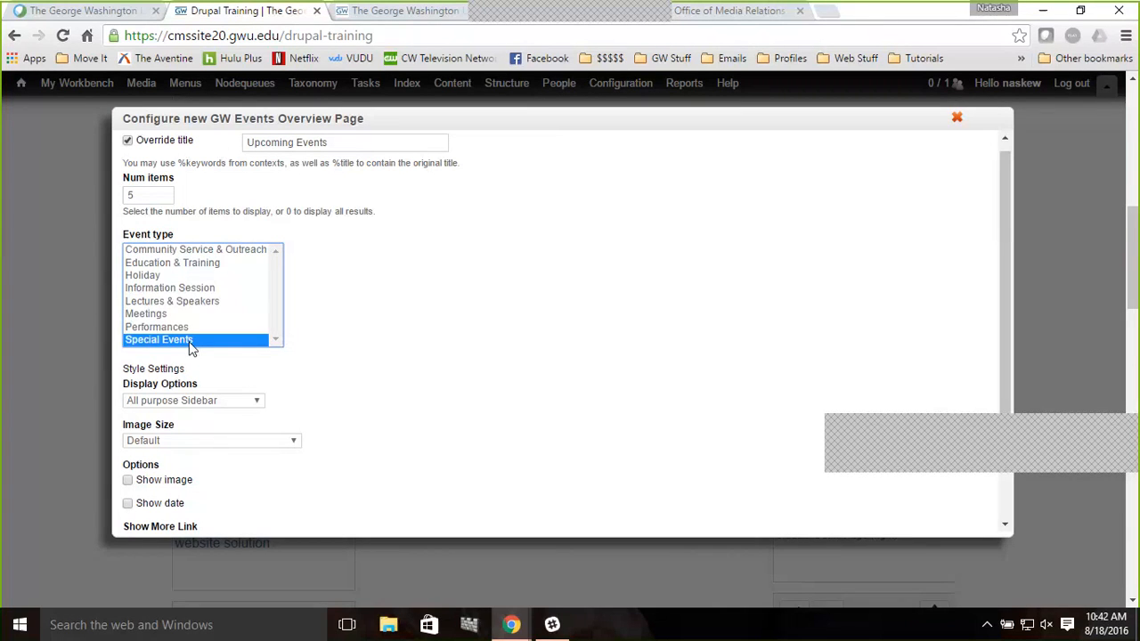
key("ctrl+a")
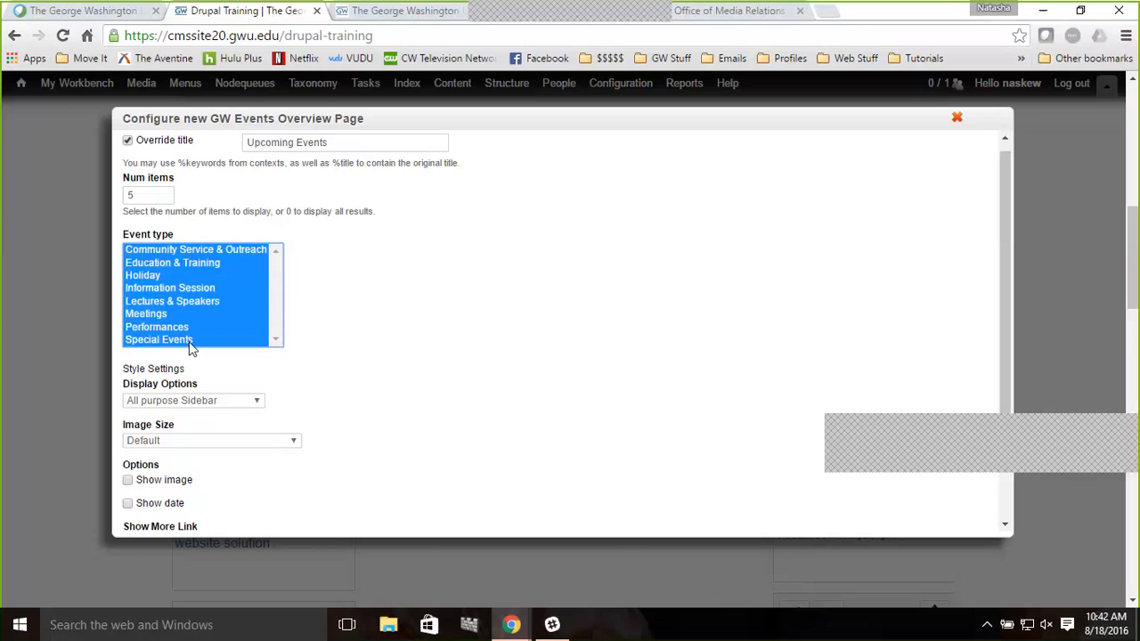
left_click(411, 400)
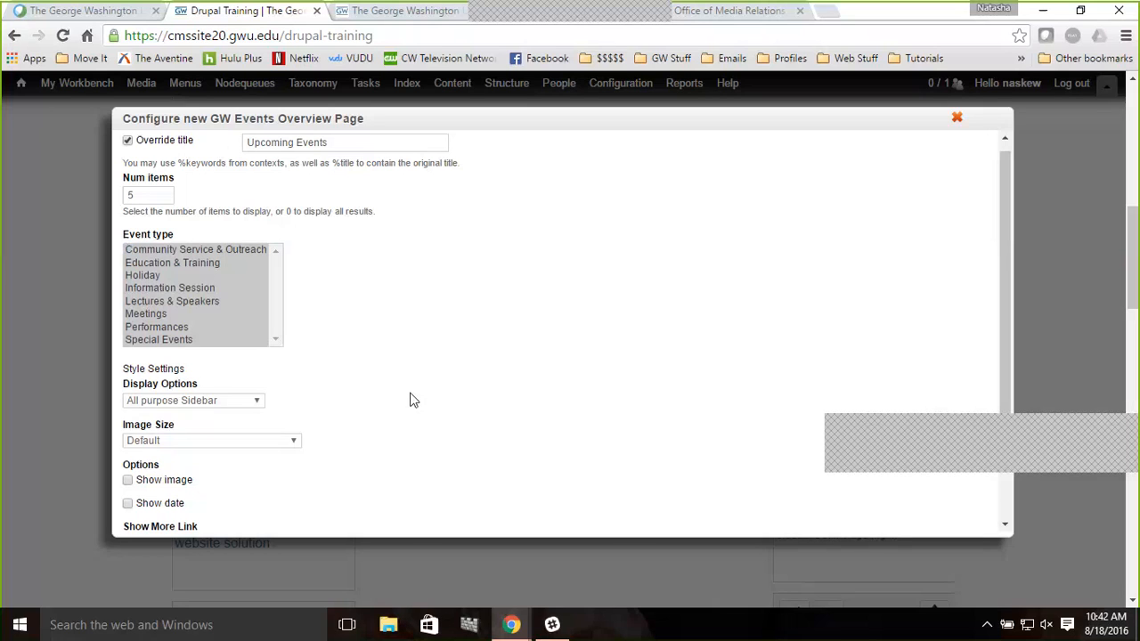
left_click(247, 253)
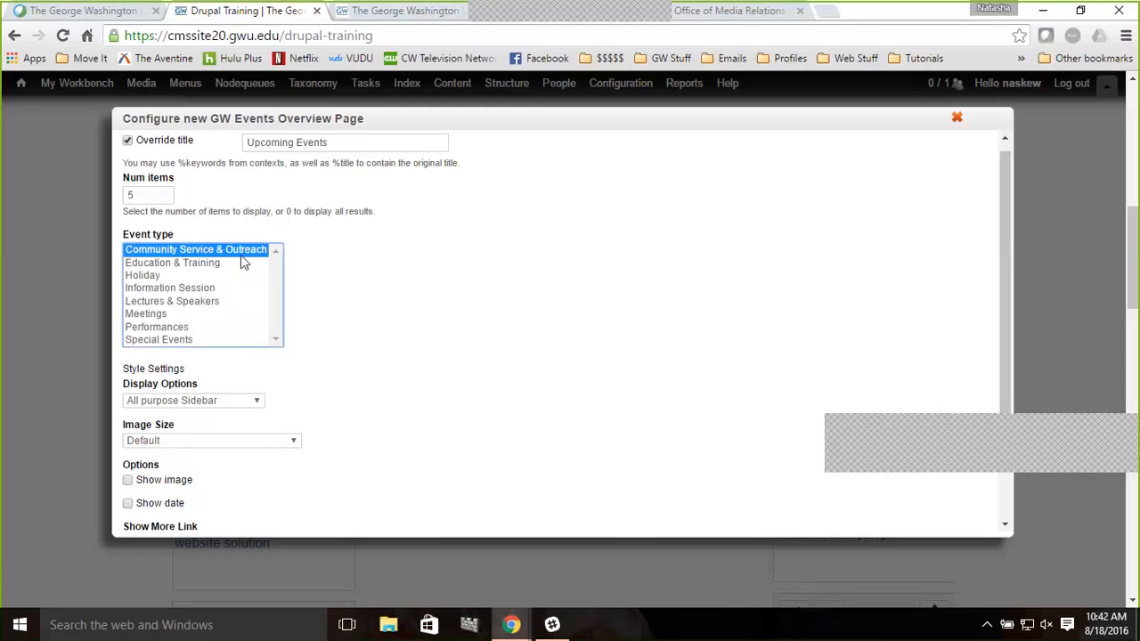
key("ctrl+a")
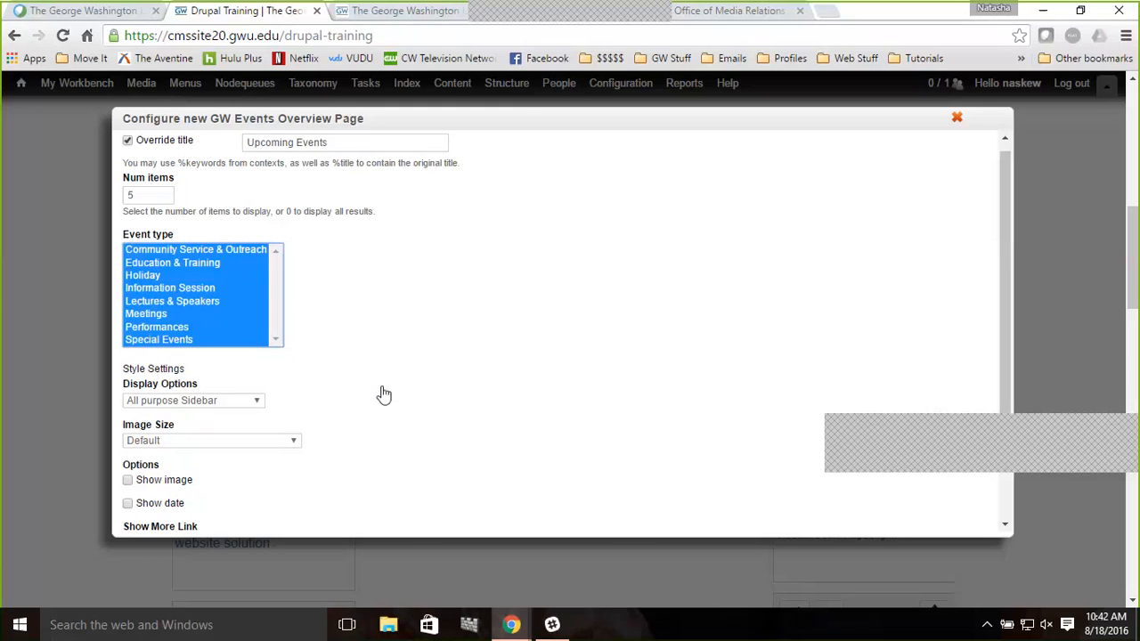
Set the display option to Events List Sidebar, enable Show date, and finish configuring the pane
scroll(384, 395, "down", 2)
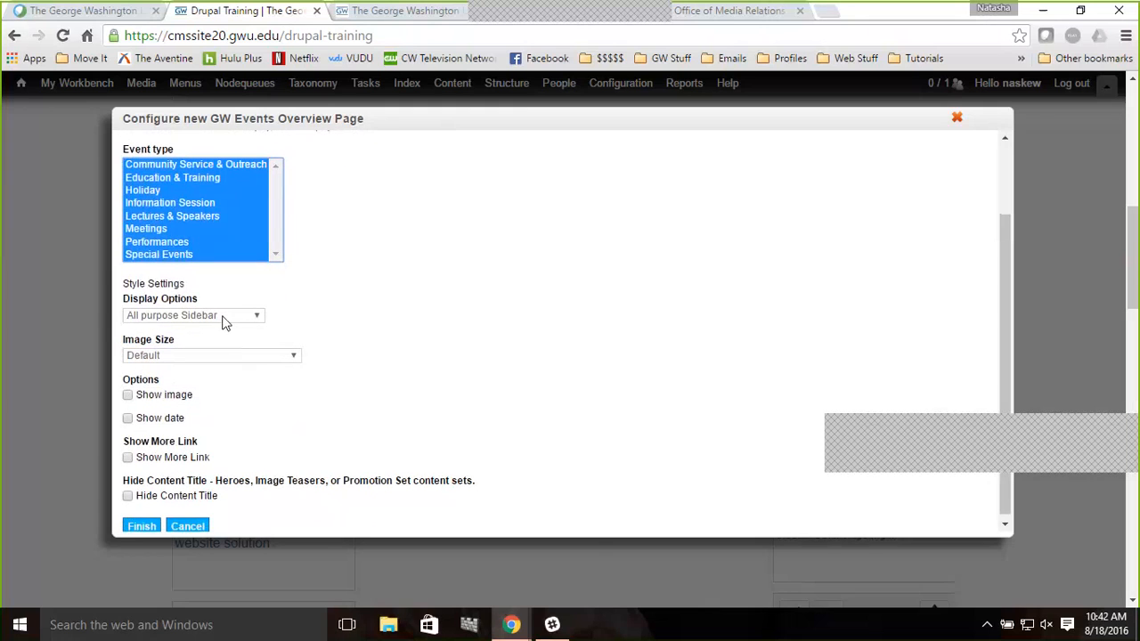
left_click(173, 319)
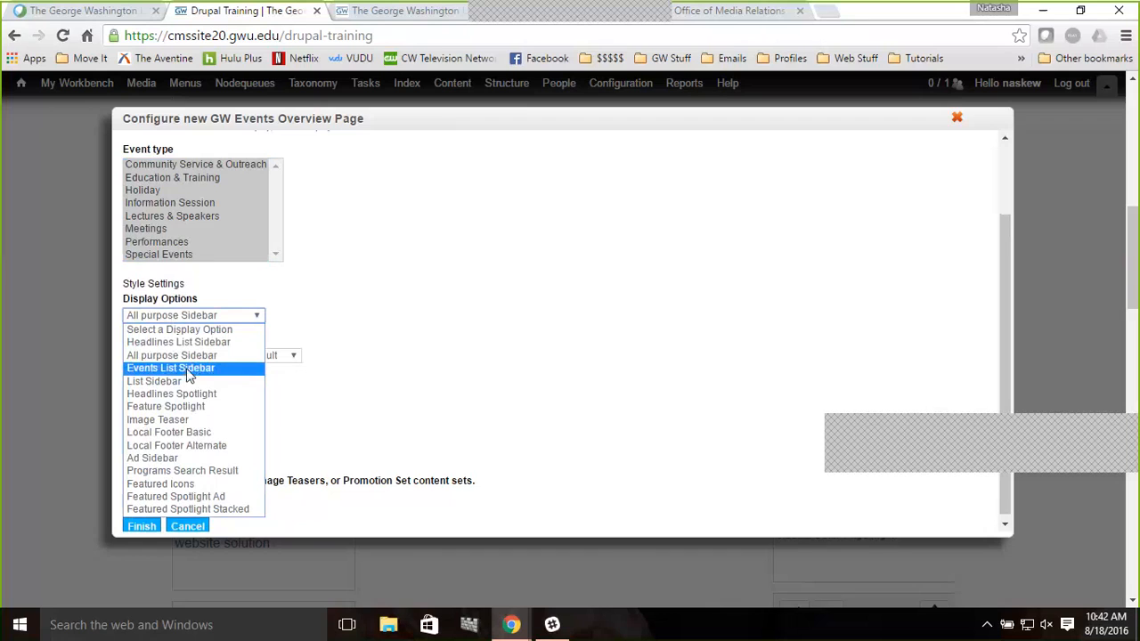
left_click(189, 370)
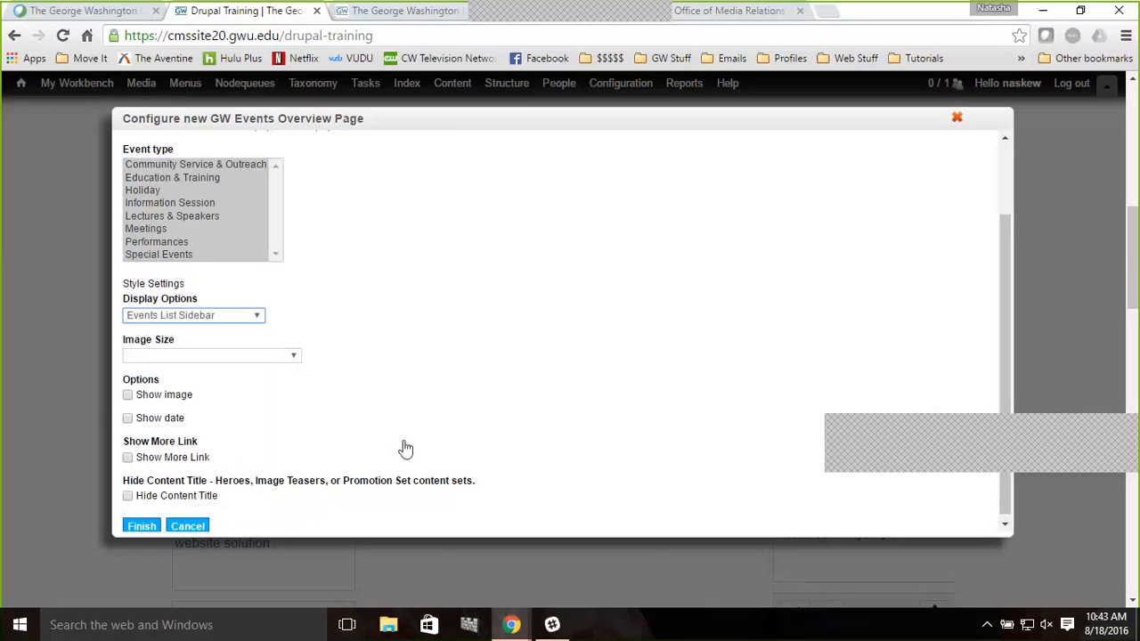
left_click(127, 419)
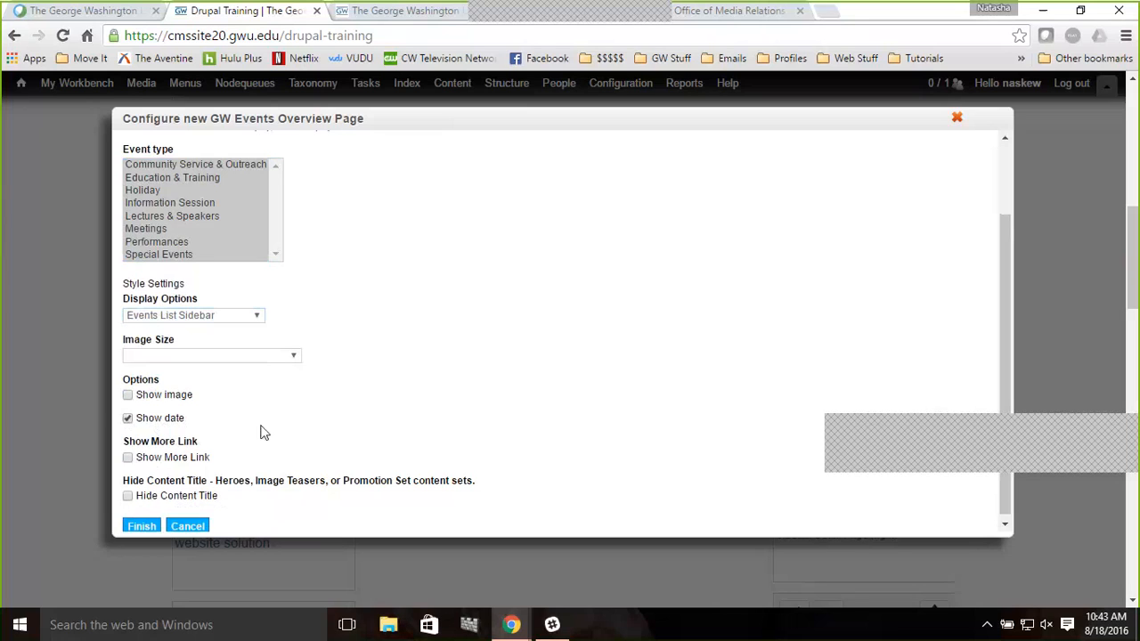
left_click(143, 527)
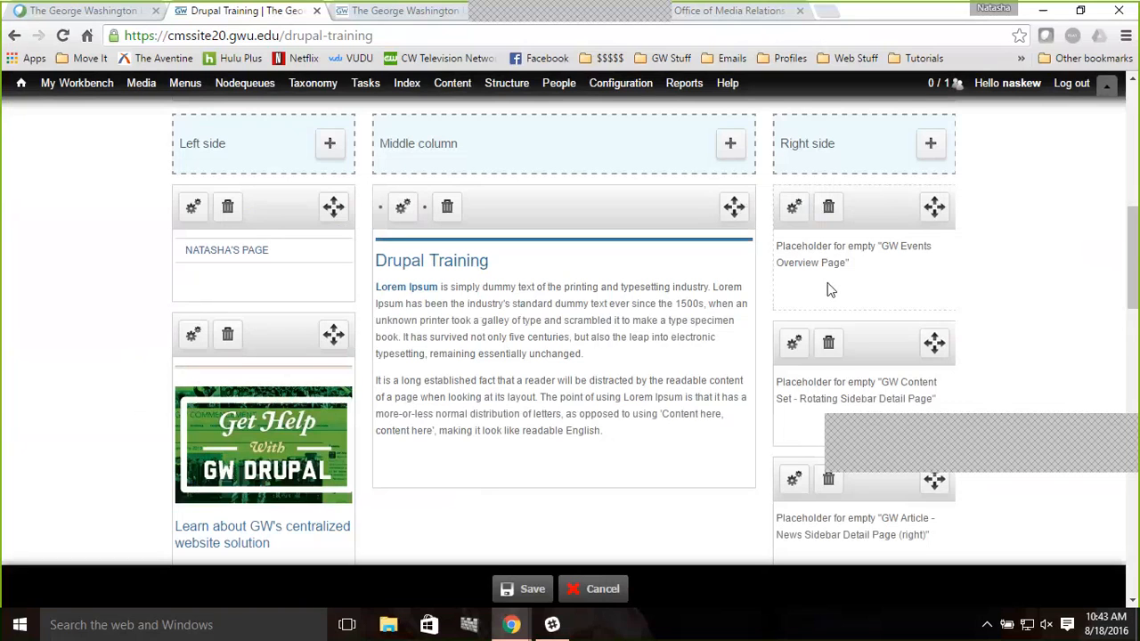
Save the customized layout and reload the Drupal Training page to check the sidebar
left_click(527, 589)
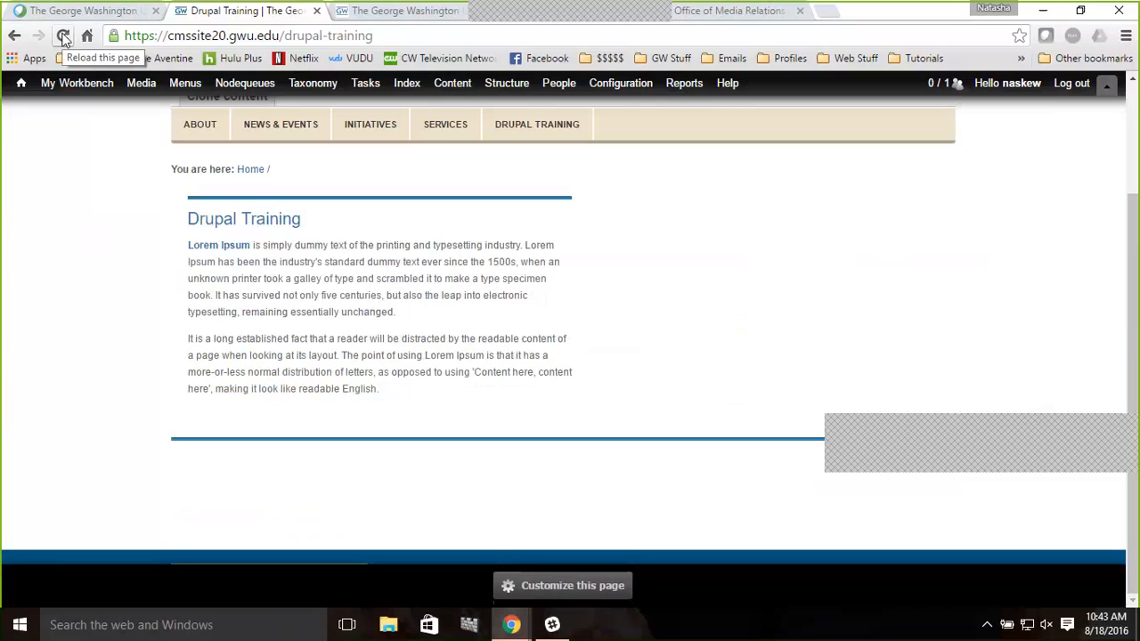
left_click(63, 35)
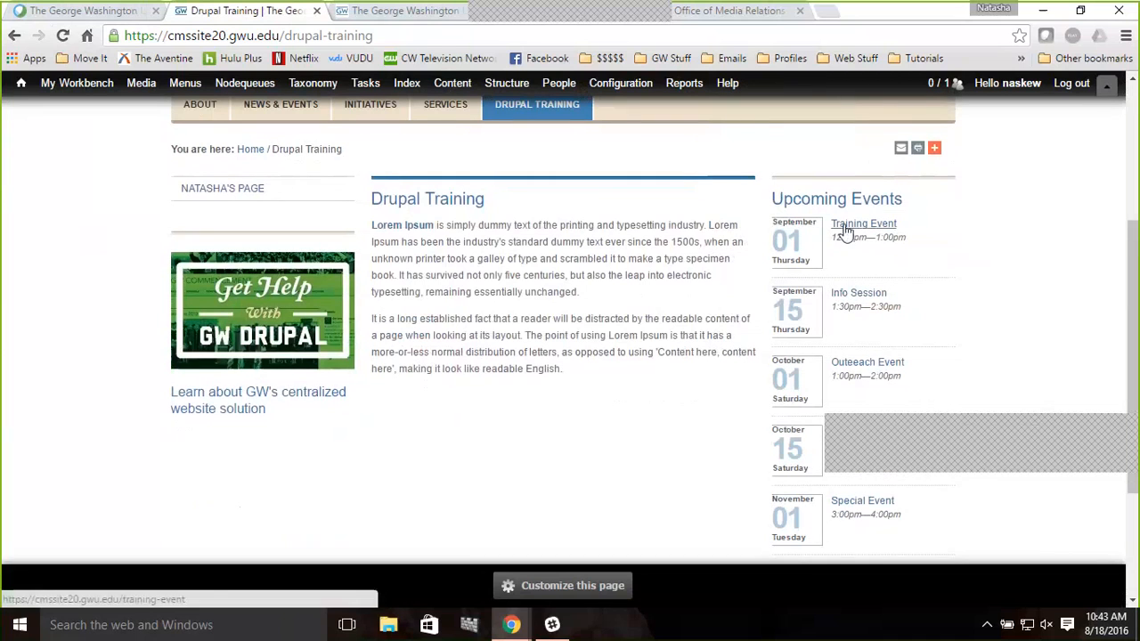
scroll(1021, 312, "down", 1)
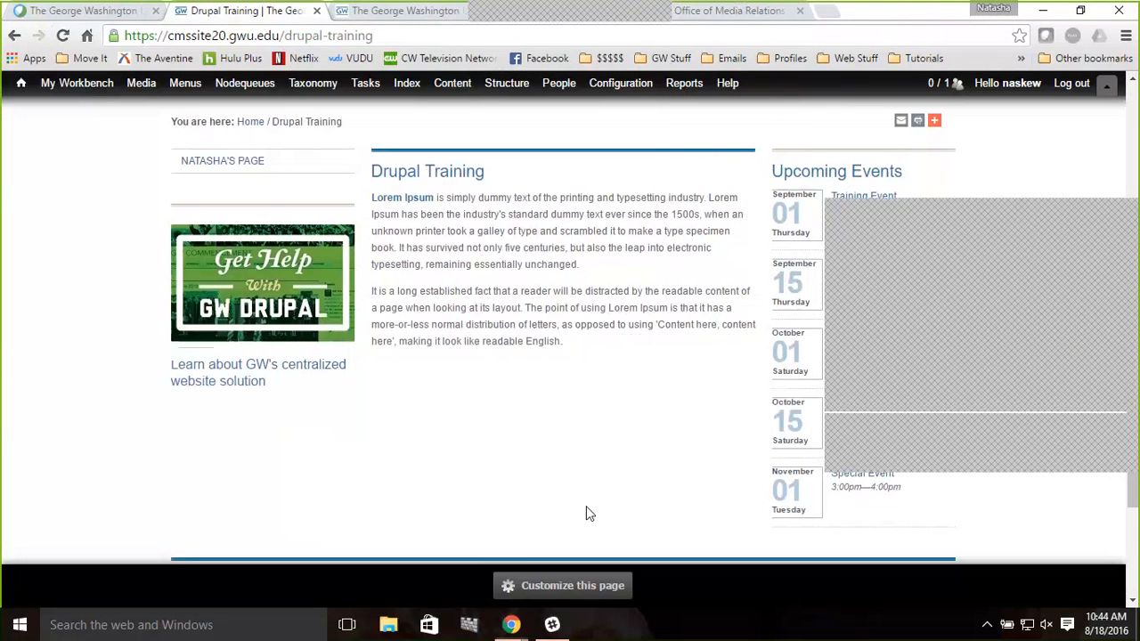
Customize the page again and add a GW Events Overview Page pane from GW Display Views - Site Placement to the Middle column
left_click(556, 587)
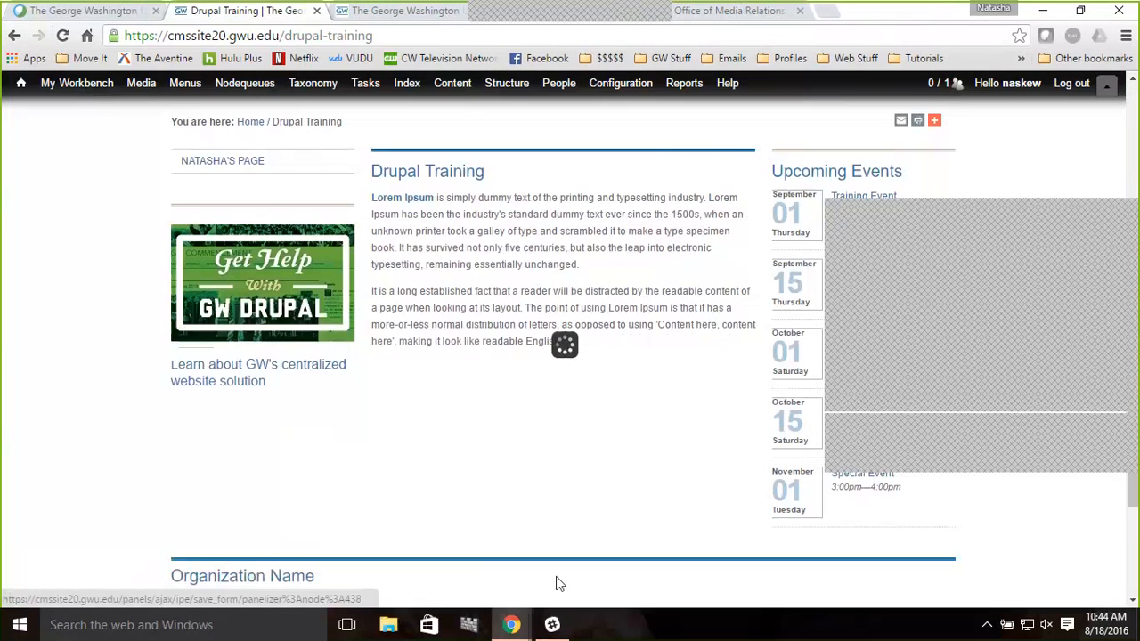
scroll(766, 393, "down", 1)
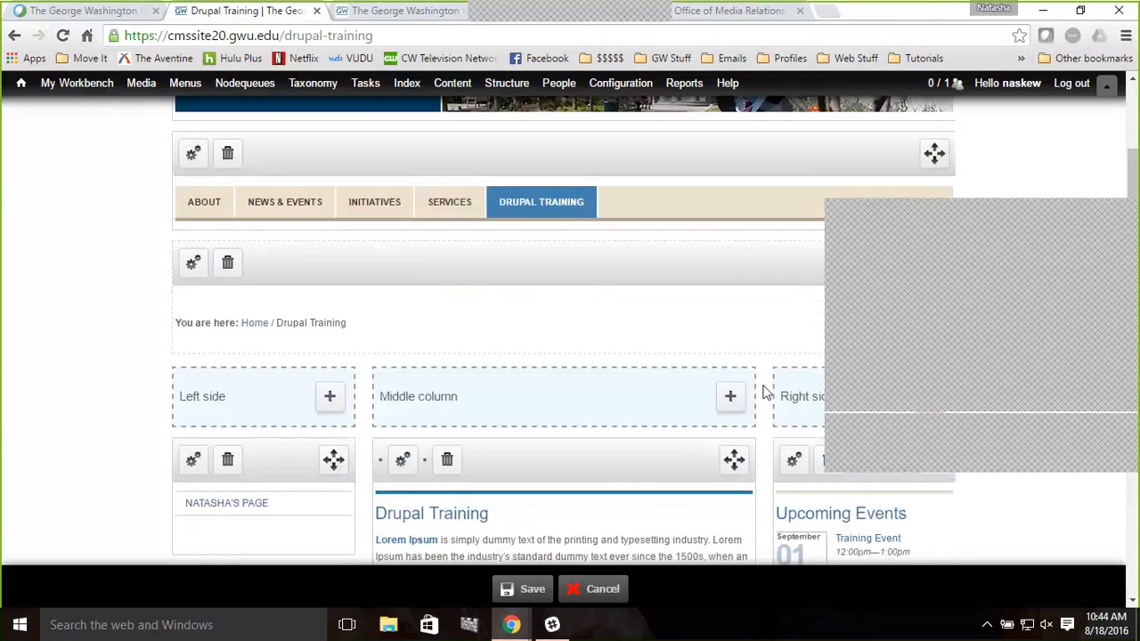
scroll(766, 393, "down", 1)
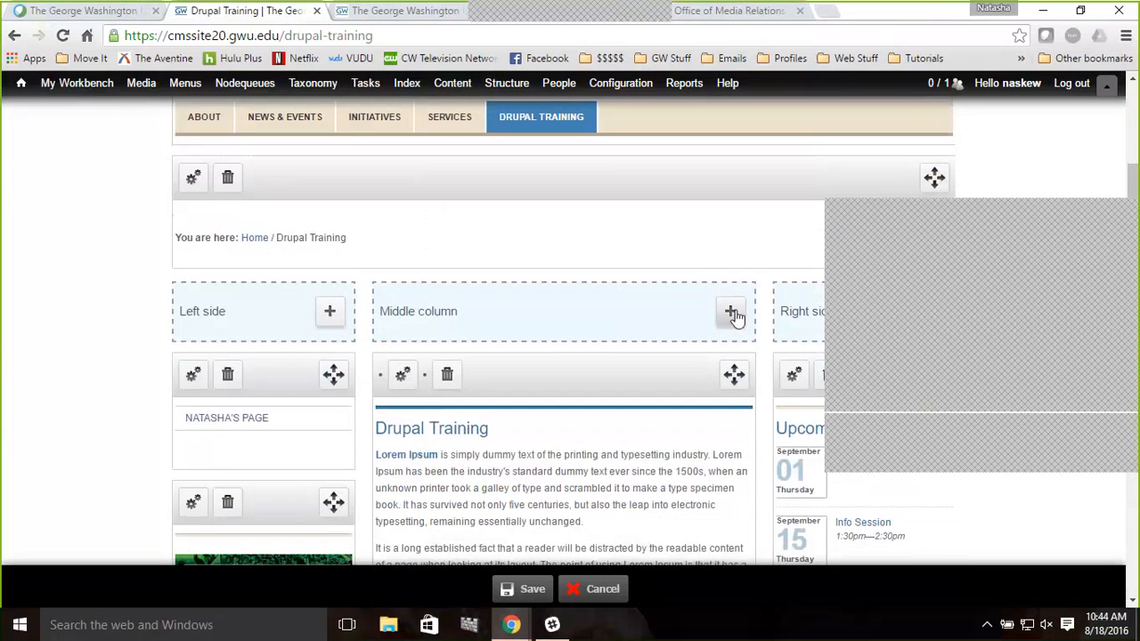
left_click(731, 312)
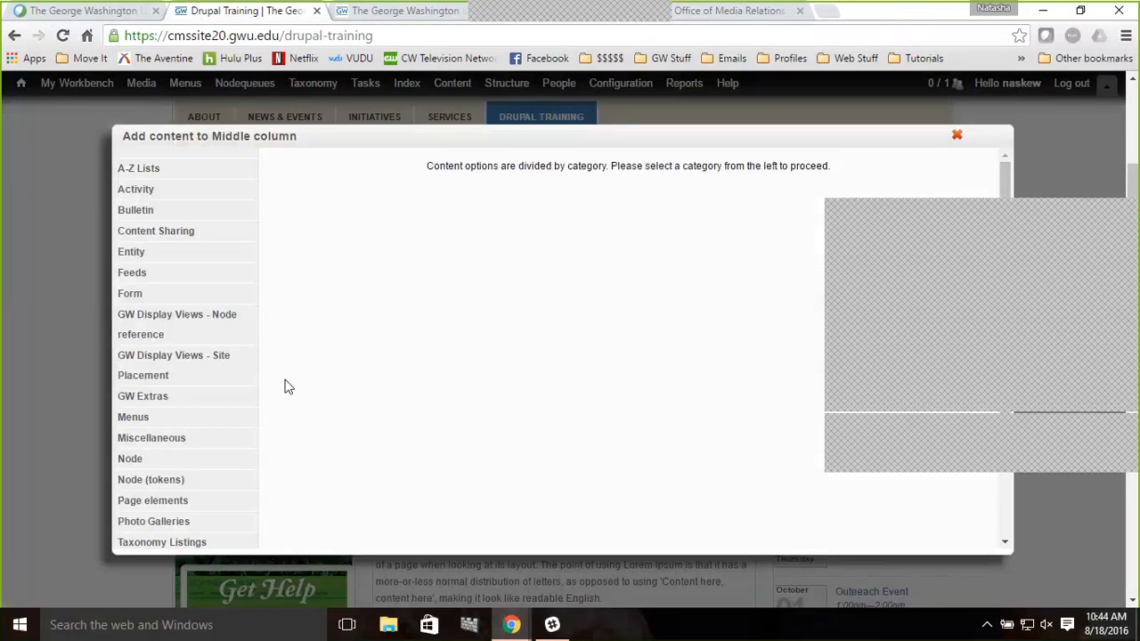
left_click(211, 364)
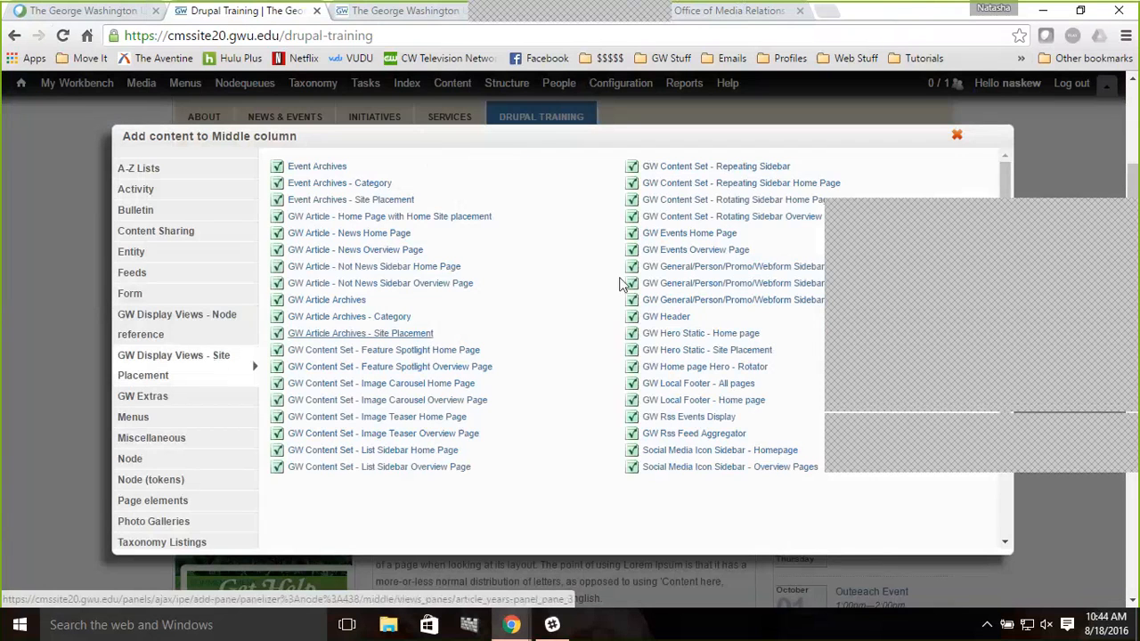
left_click(703, 253)
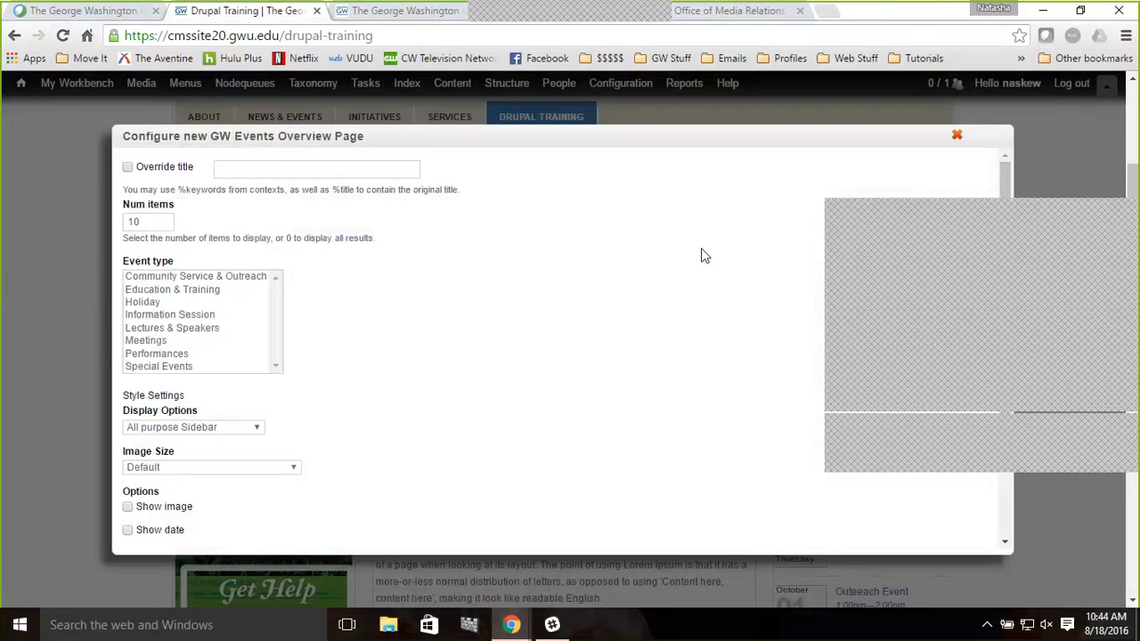
Override the pane title as Upcoming Events and select all event types in the Event type list
left_click(145, 169)
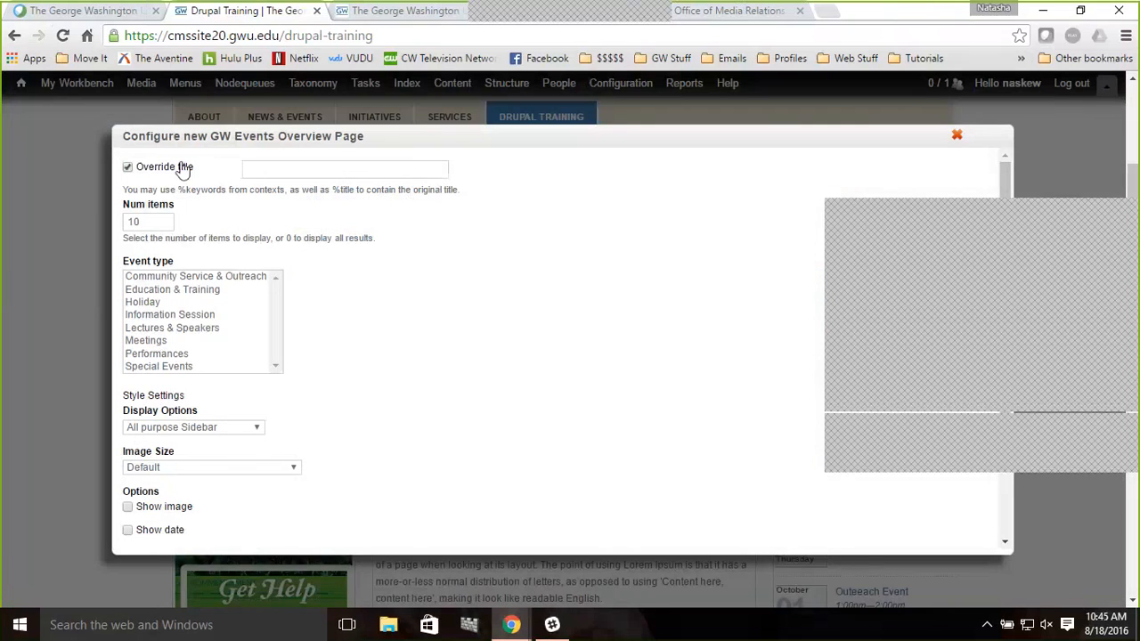
left_click(291, 169)
type("Up")
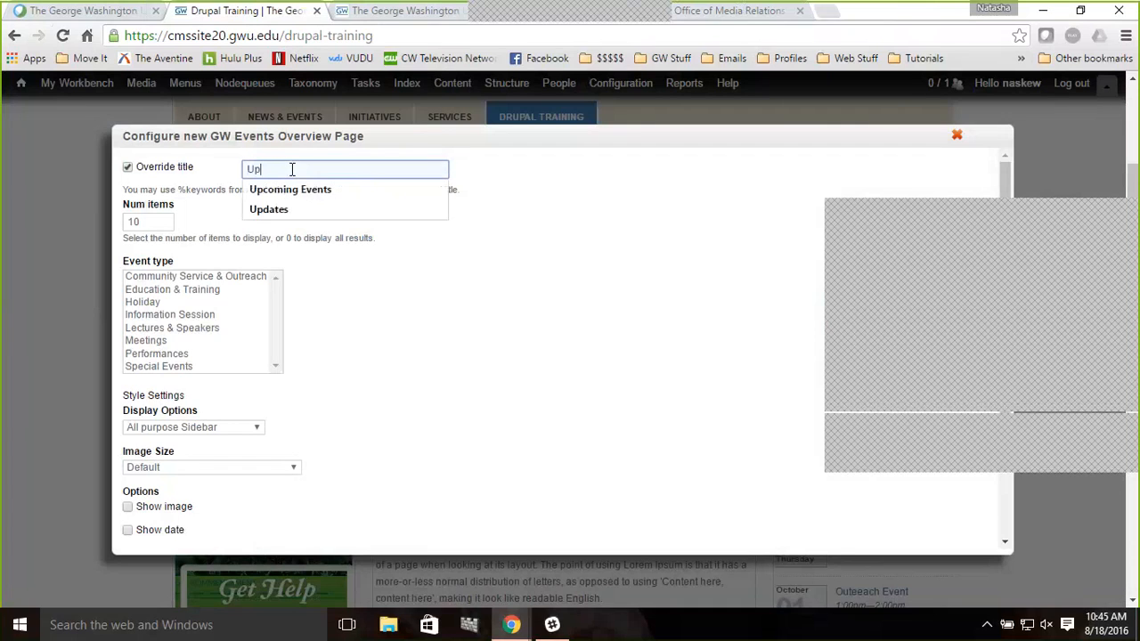
type("comin")
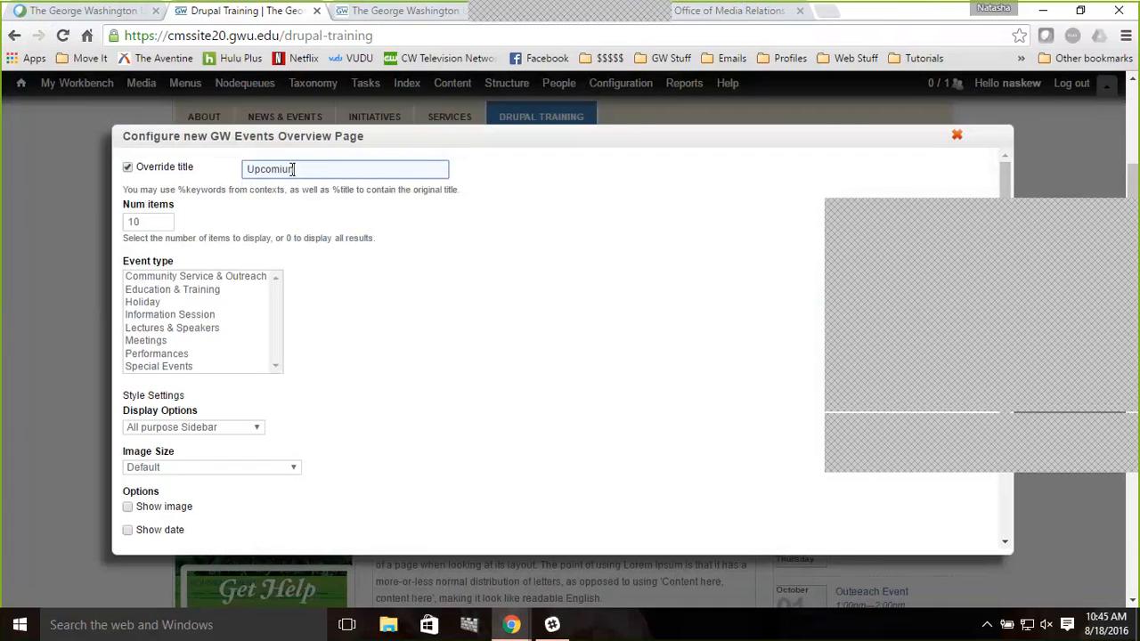
key("Down")
key("Return")
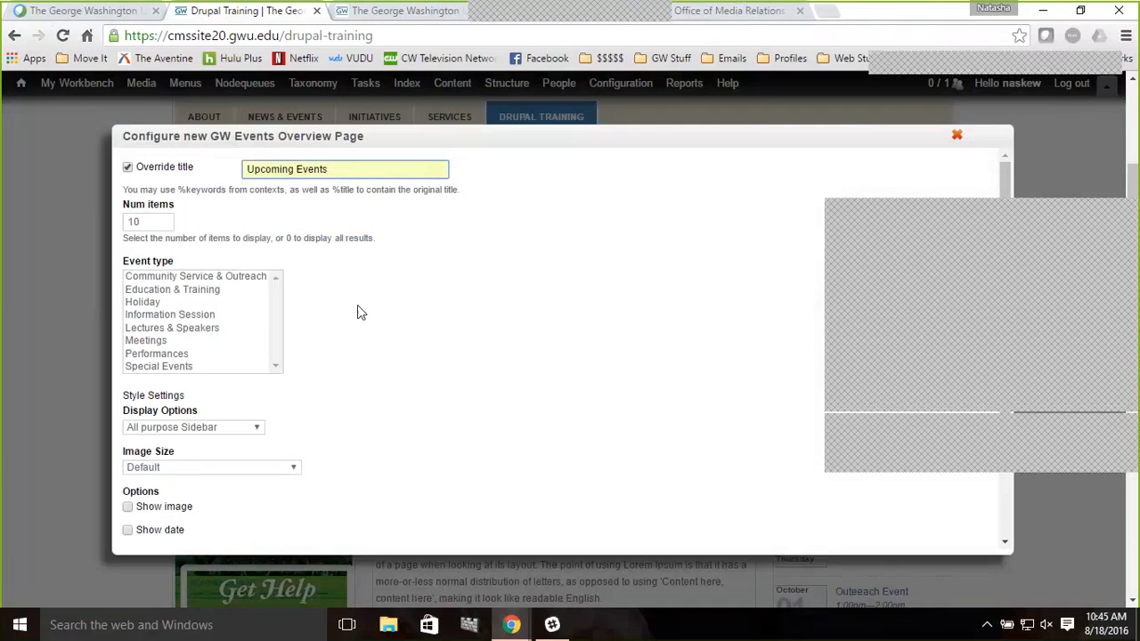
left_click(252, 280)
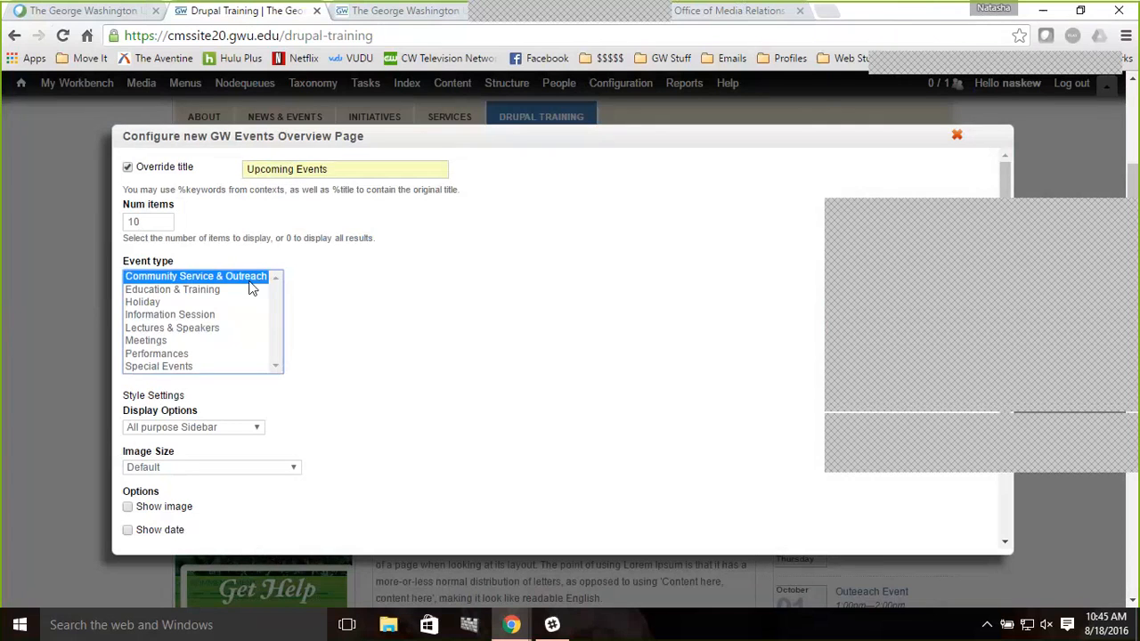
key("ctrl+a")
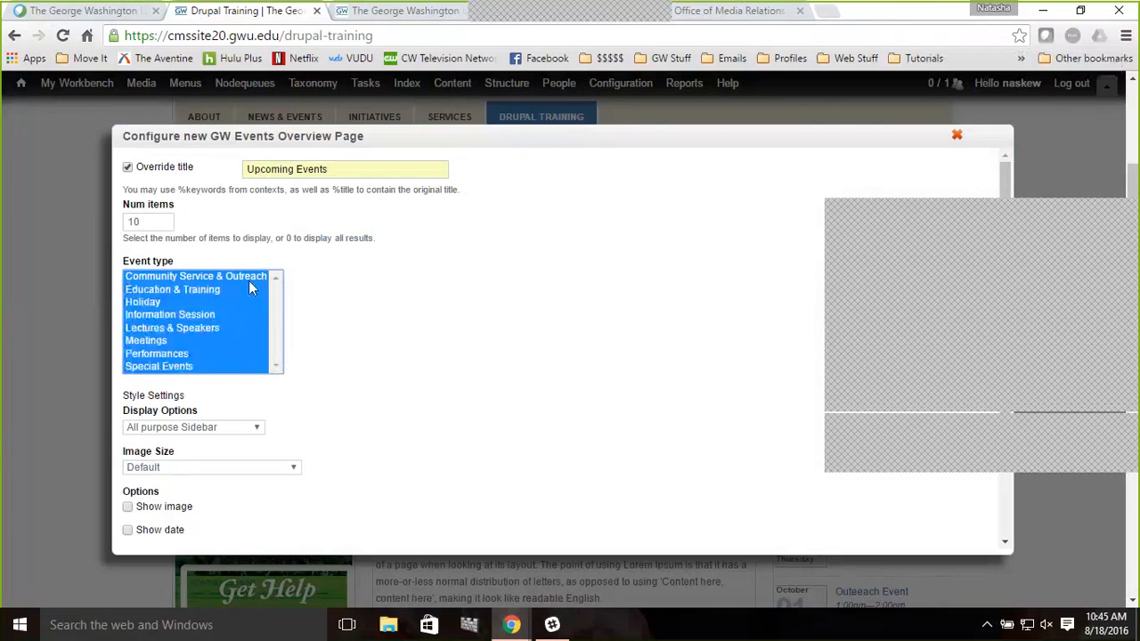
Set the display option to Headlines Spotlight, enable Show image and Show date, and finish the pane
left_click(399, 389)
scroll(399, 389, "down", 1)
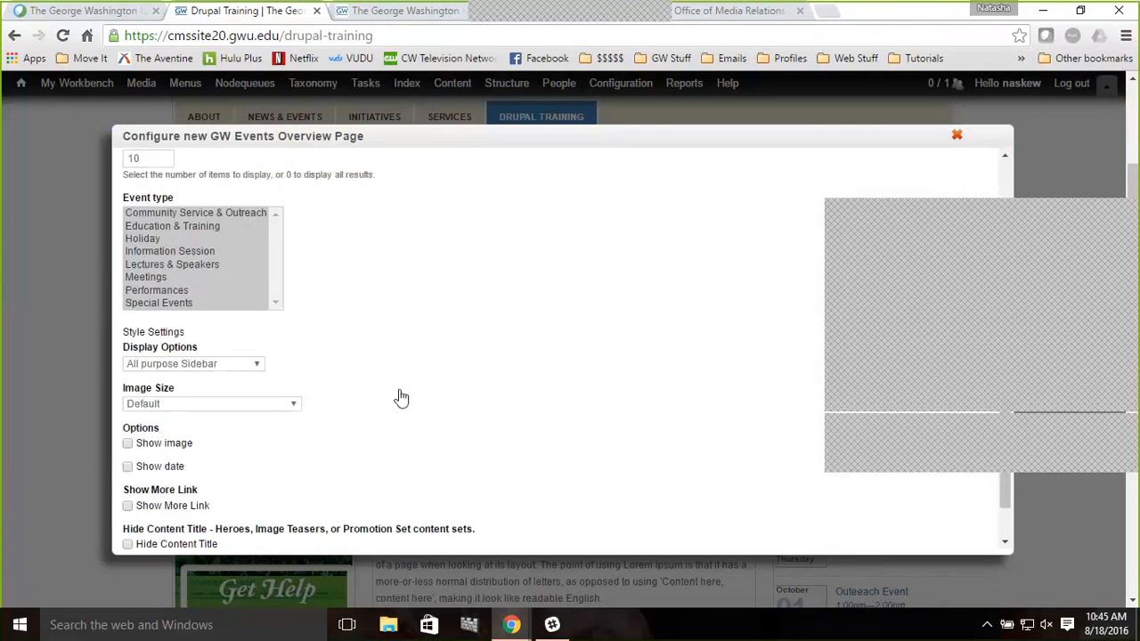
scroll(401, 398, "down", 1)
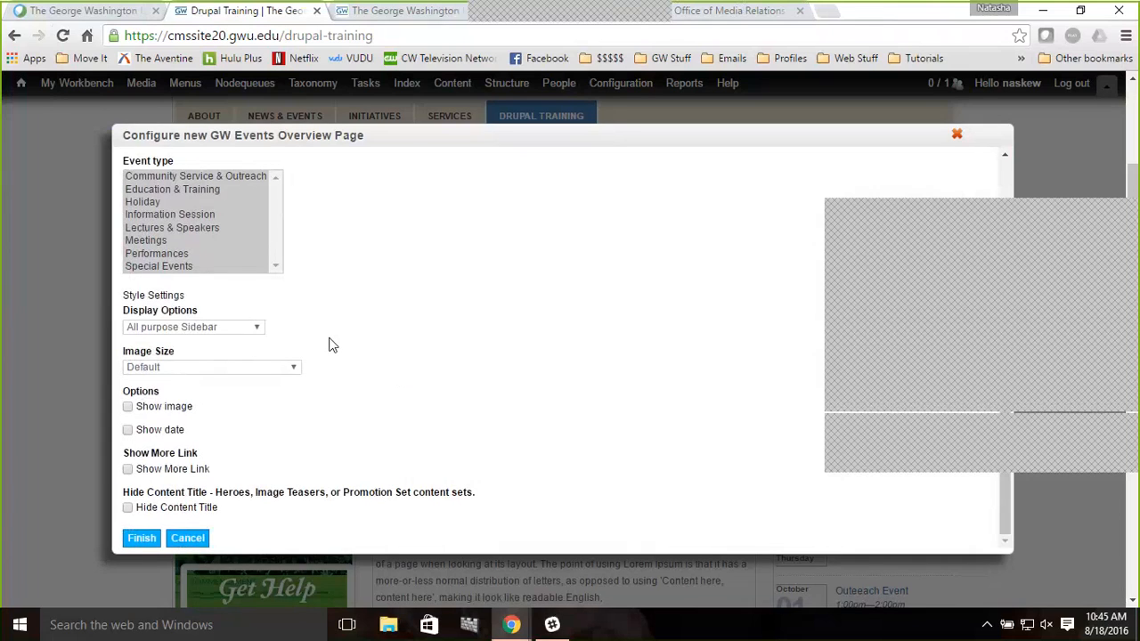
left_click(255, 329)
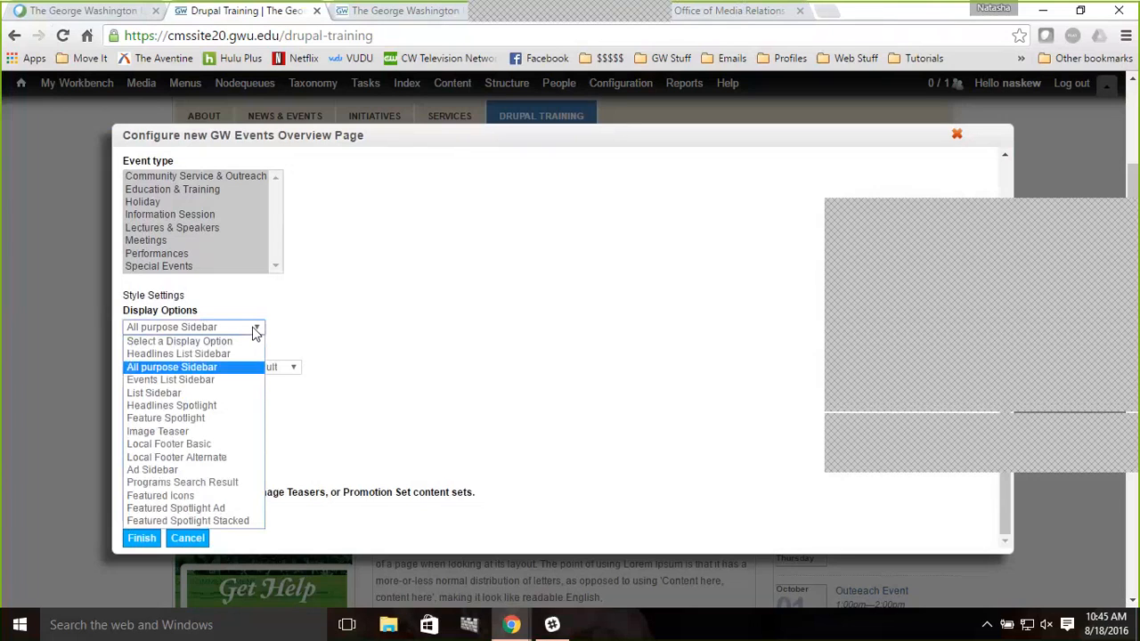
left_click(205, 406)
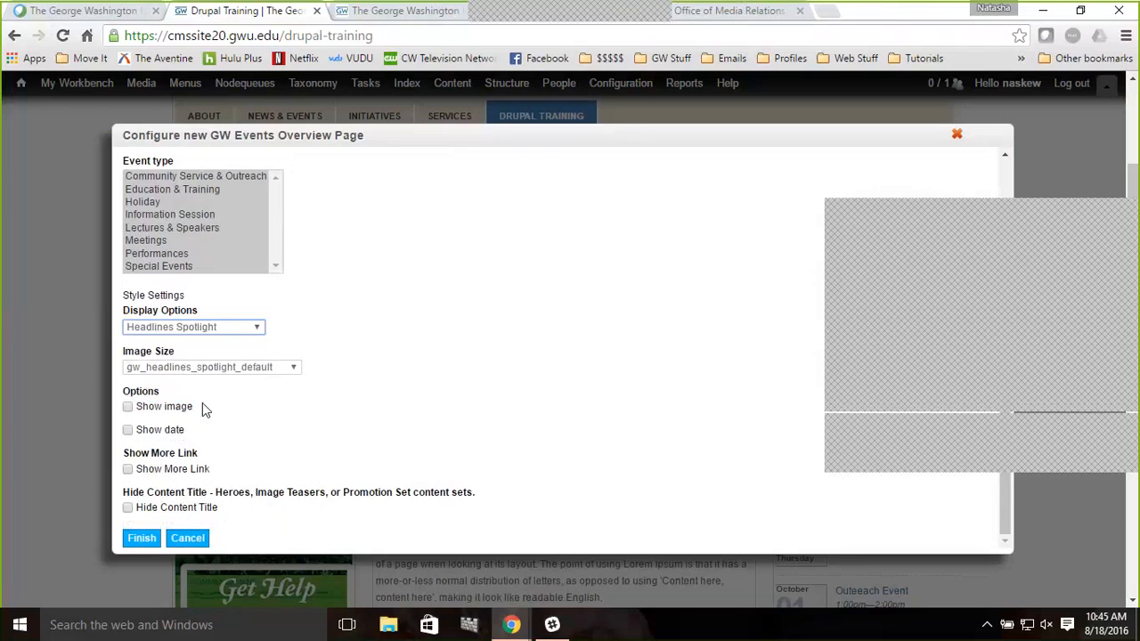
left_click(128, 430)
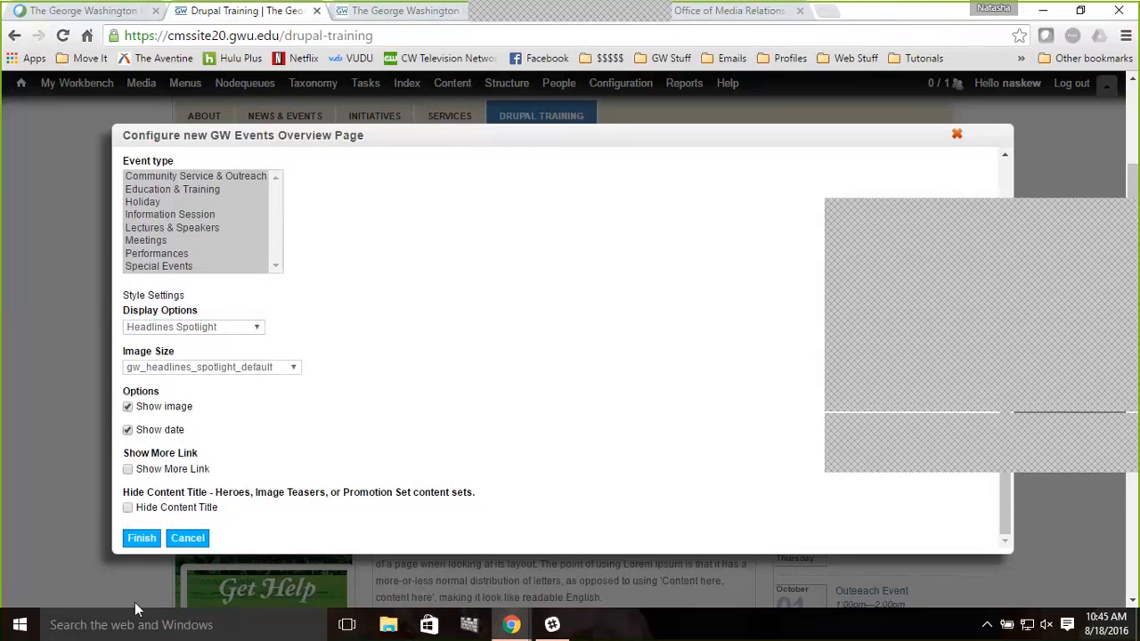
left_click(141, 539)
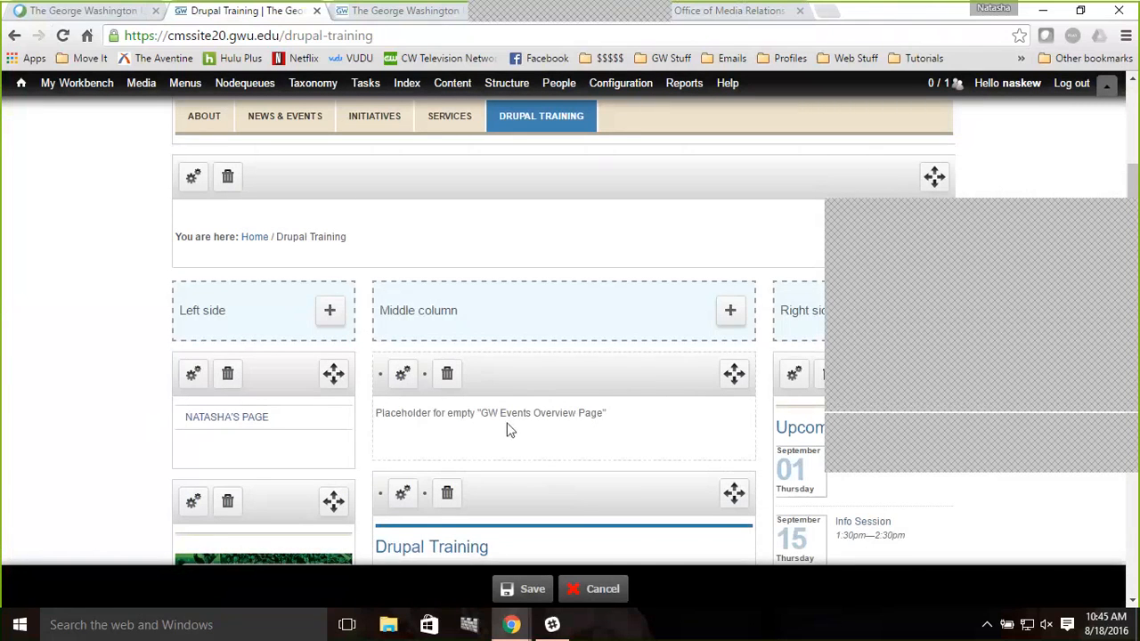
Move the new events pane below the Drupal Training content block in the Middle column
scroll(509, 430, "down", 1)
scroll(509, 430, "down", 1)
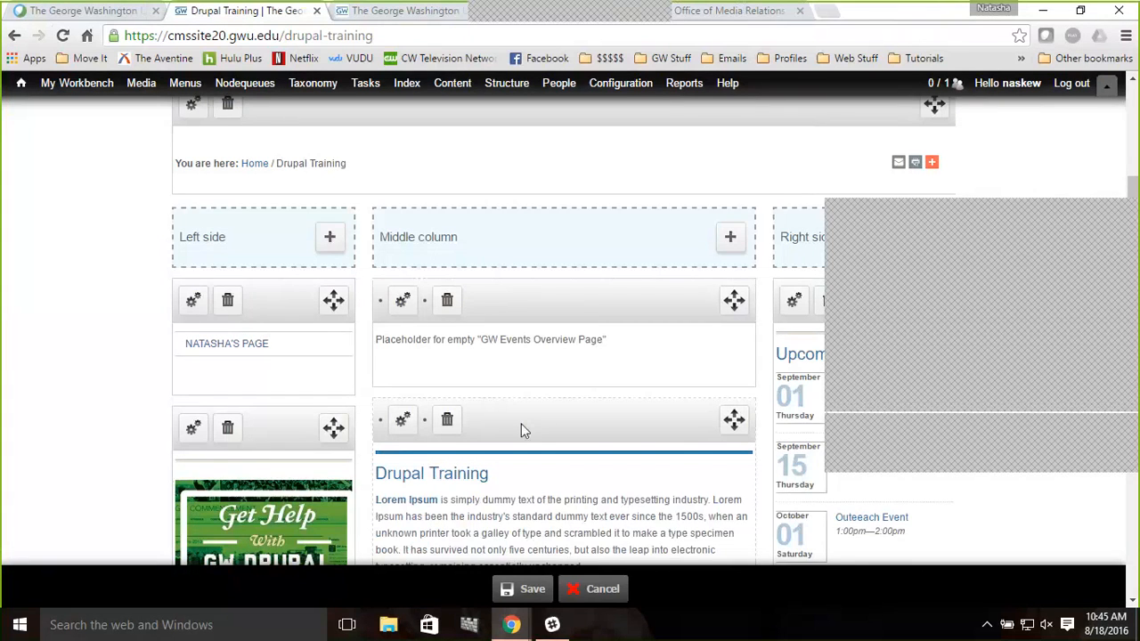
scroll(521, 423, "down", 1)
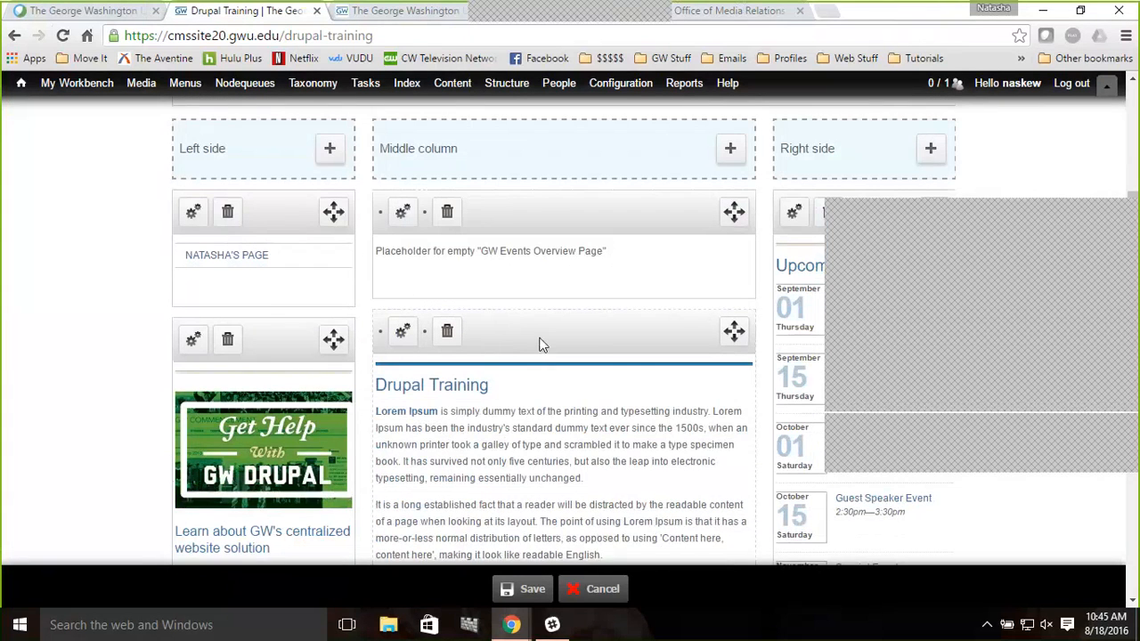
left_click_drag(540, 328, 541, 209)
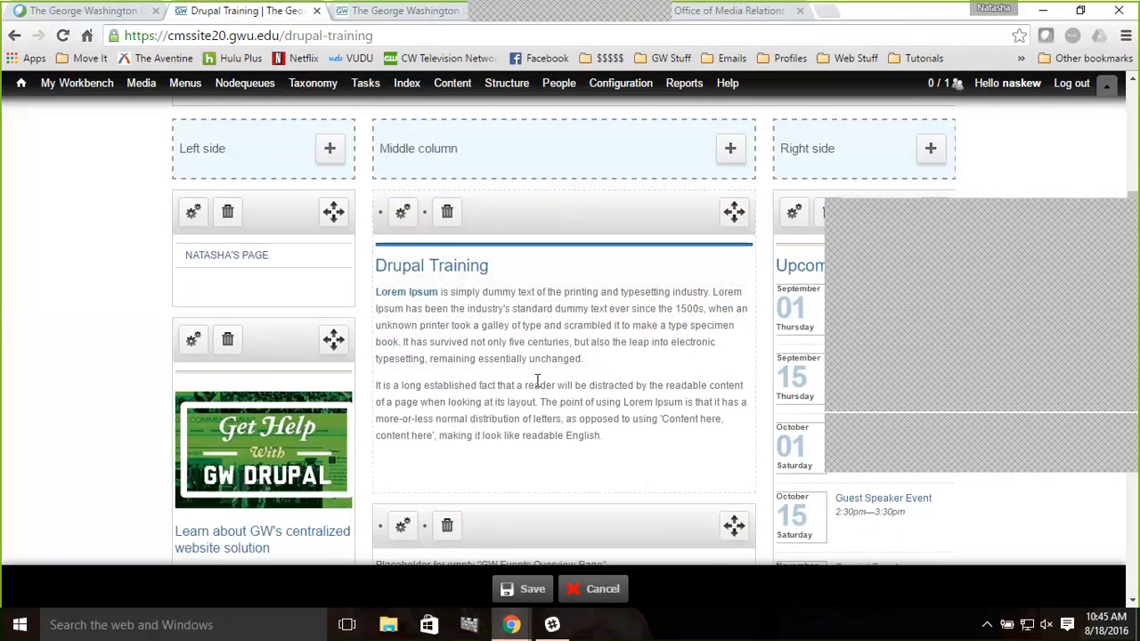
Save the layout changes and reload the page
scroll(537, 381, "down", 1)
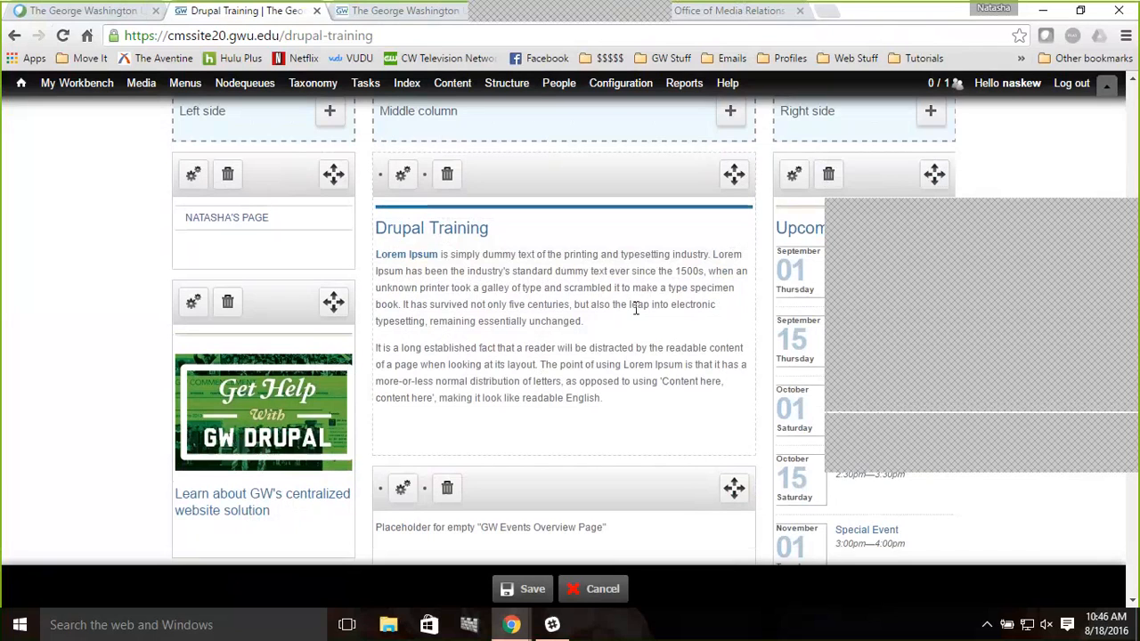
left_click(532, 591)
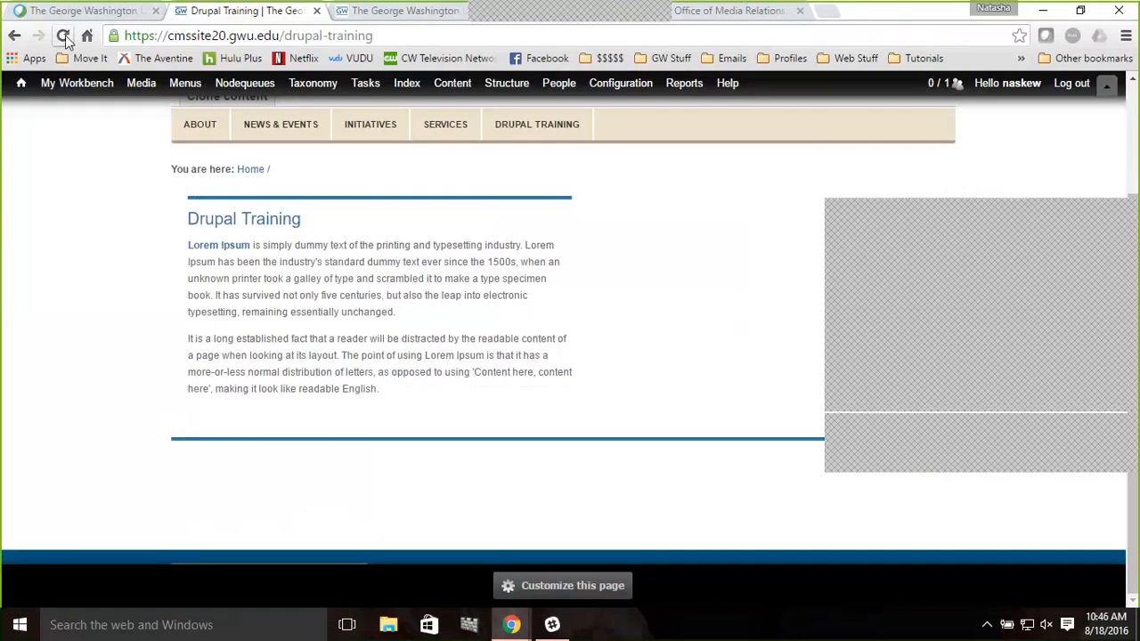
left_click(65, 37)
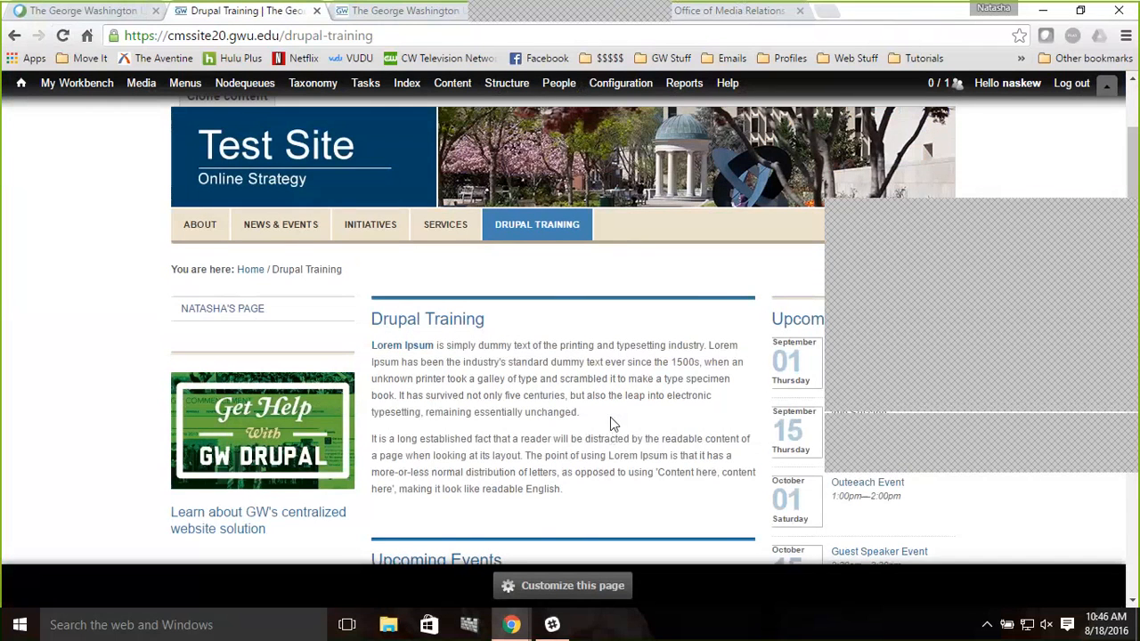
Scroll down the page to review the Upcoming Events list in the middle column
scroll(610, 417, "down", 2)
scroll(610, 417, "down", 2)
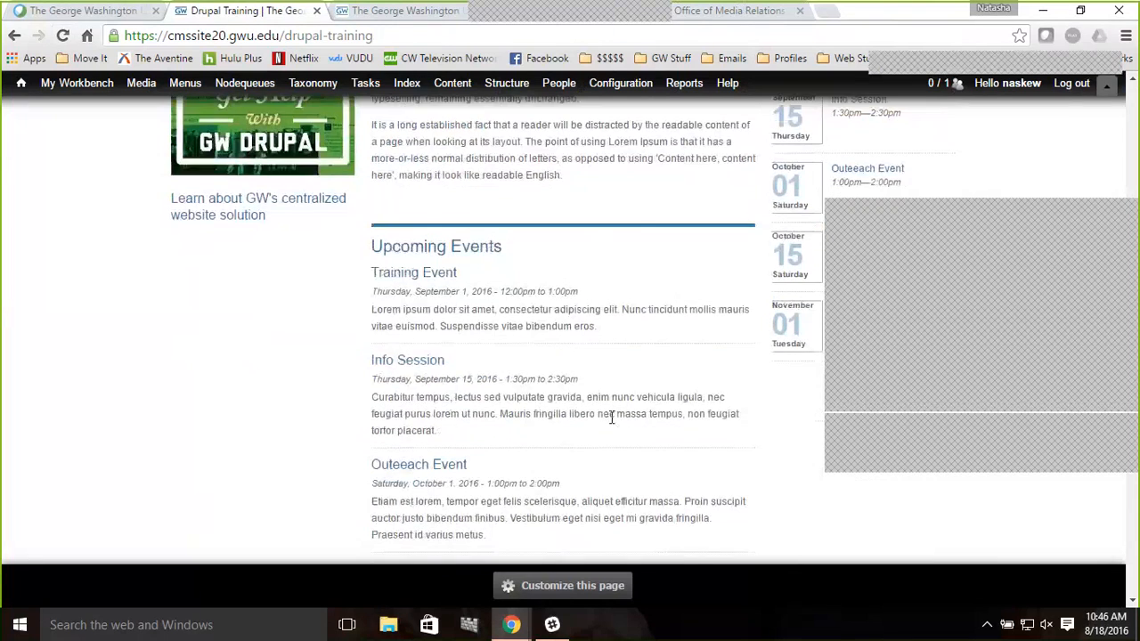
scroll(611, 417, "down", 1)
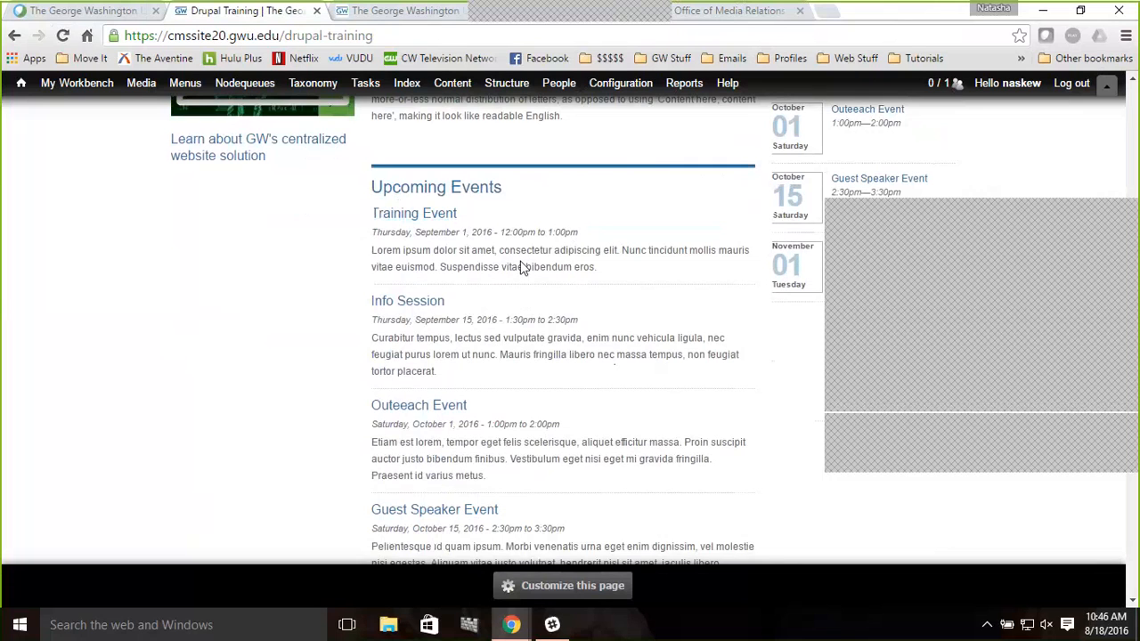
scroll(577, 353, "down", 1)
scroll(577, 353, "down", 3)
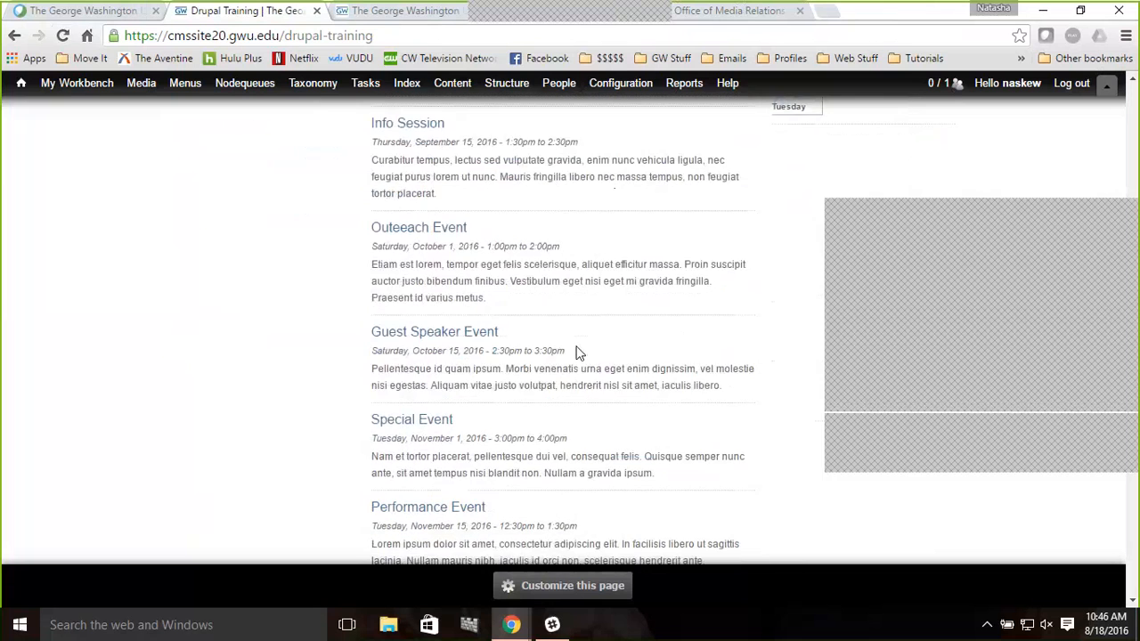
scroll(575, 353, "down", 1)
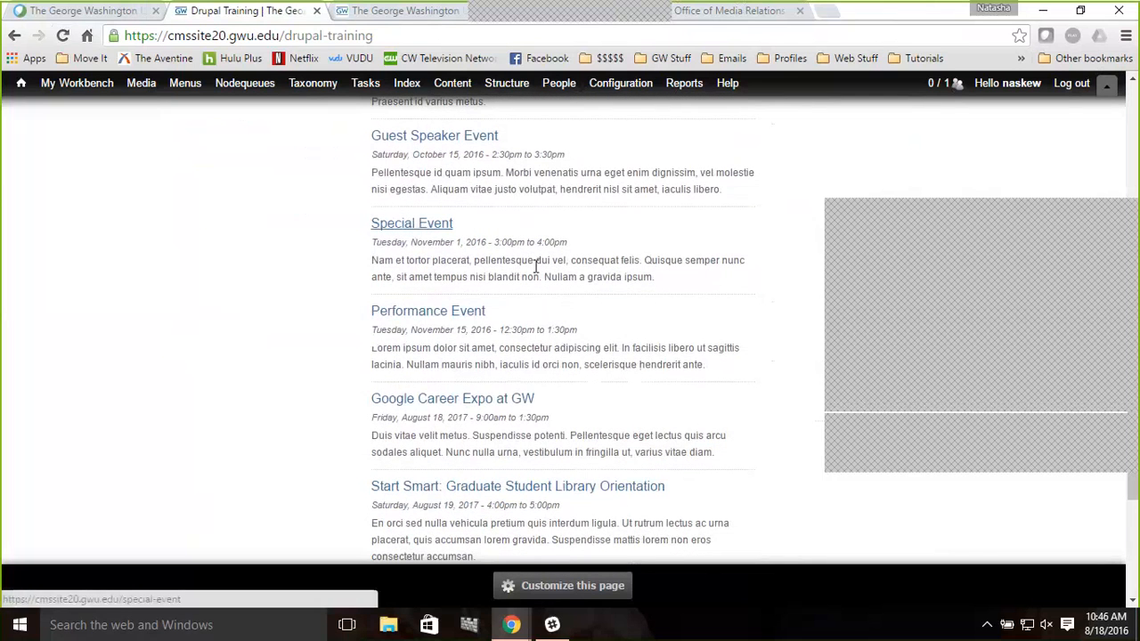
Scroll back up the page to review both Upcoming Events panes in the middle column and right sidebar
scroll(536, 266, "up", 1)
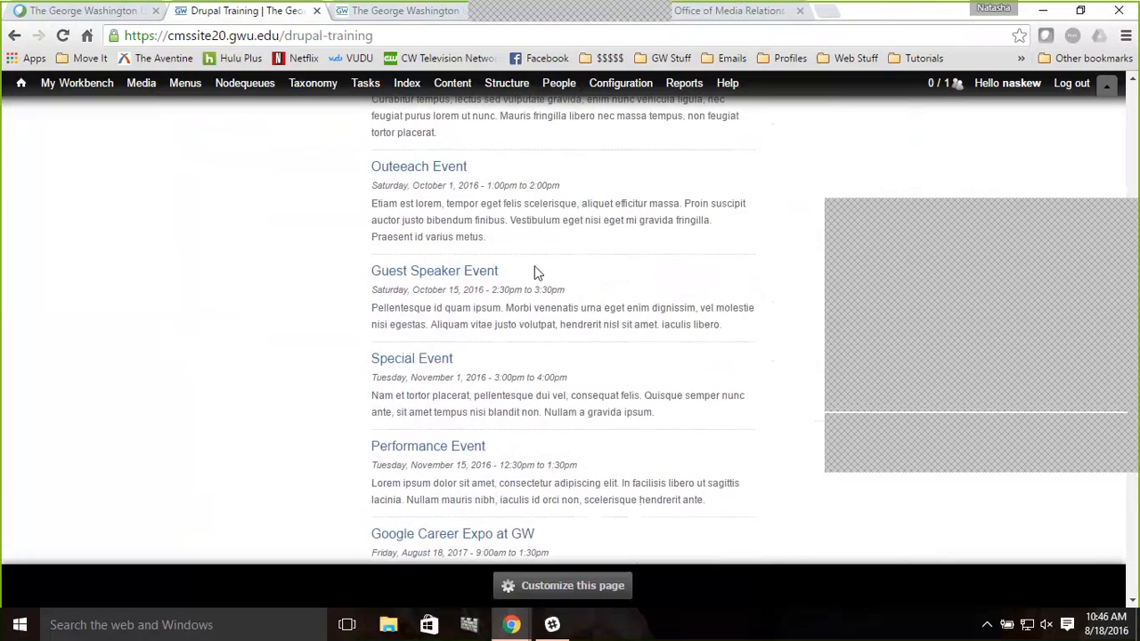
scroll(535, 273, "up", 1)
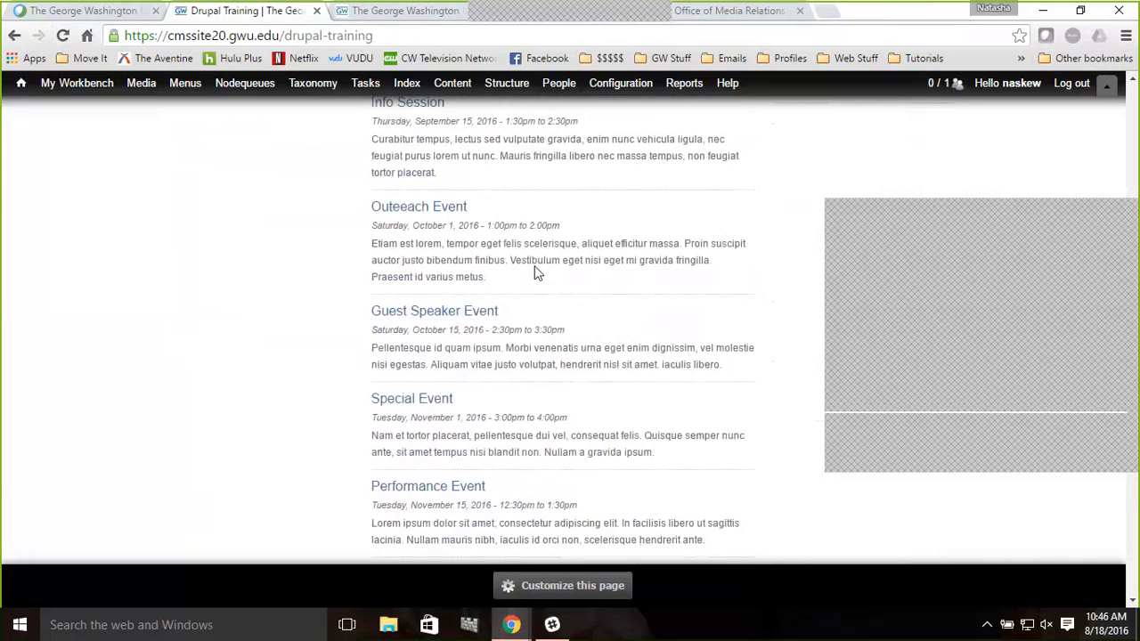
scroll(535, 273, "up", 1)
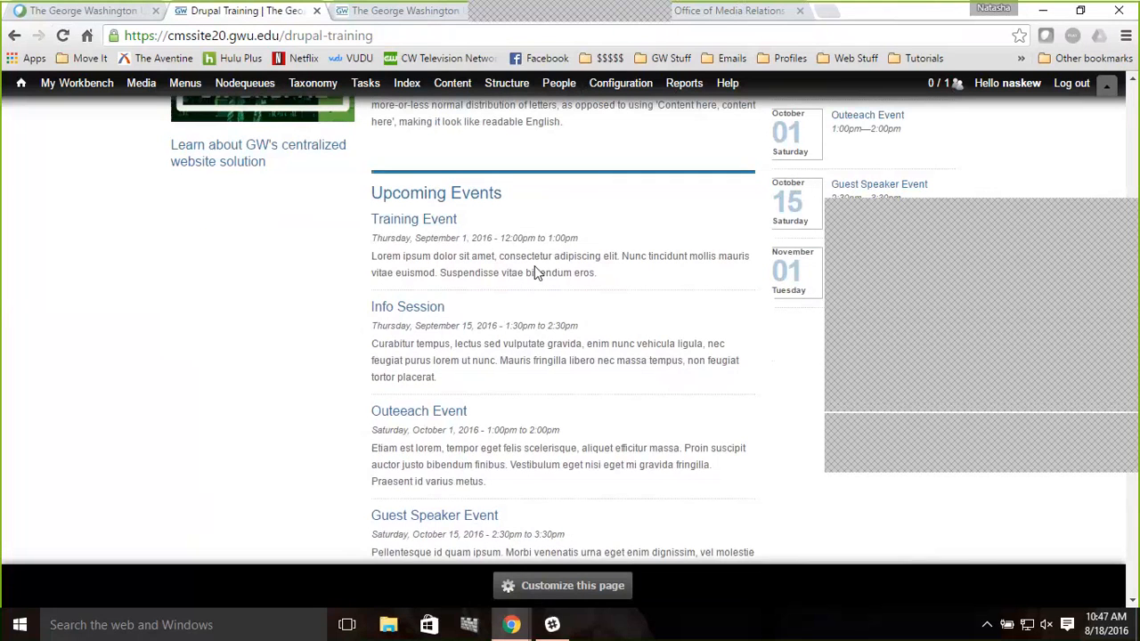
scroll(537, 274, "up", 1)
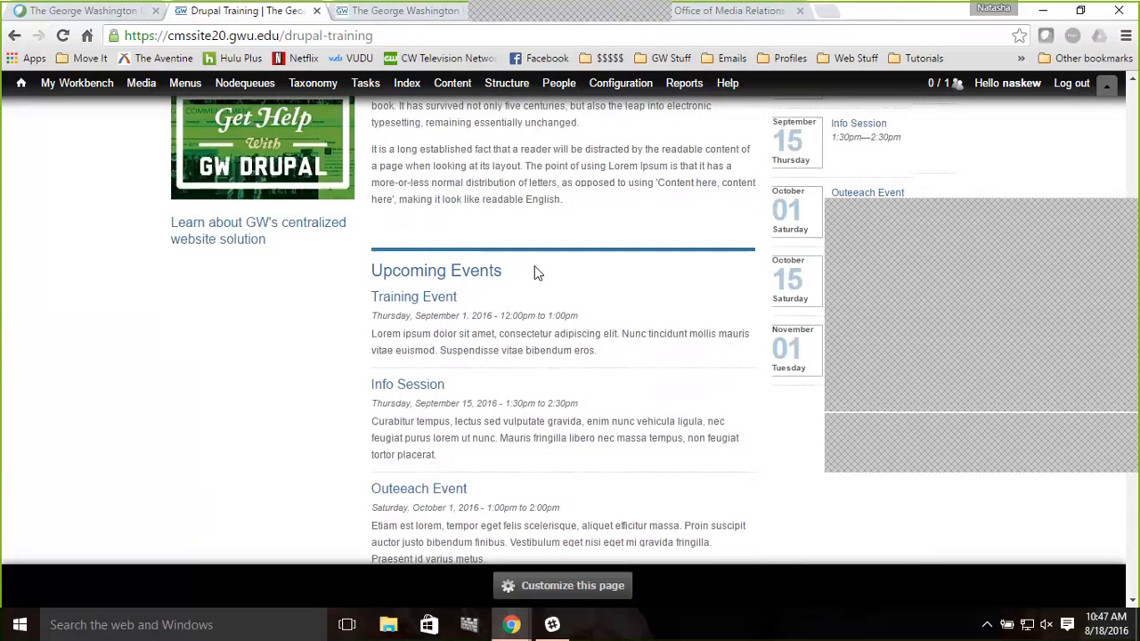
scroll(537, 273, "up", 1)
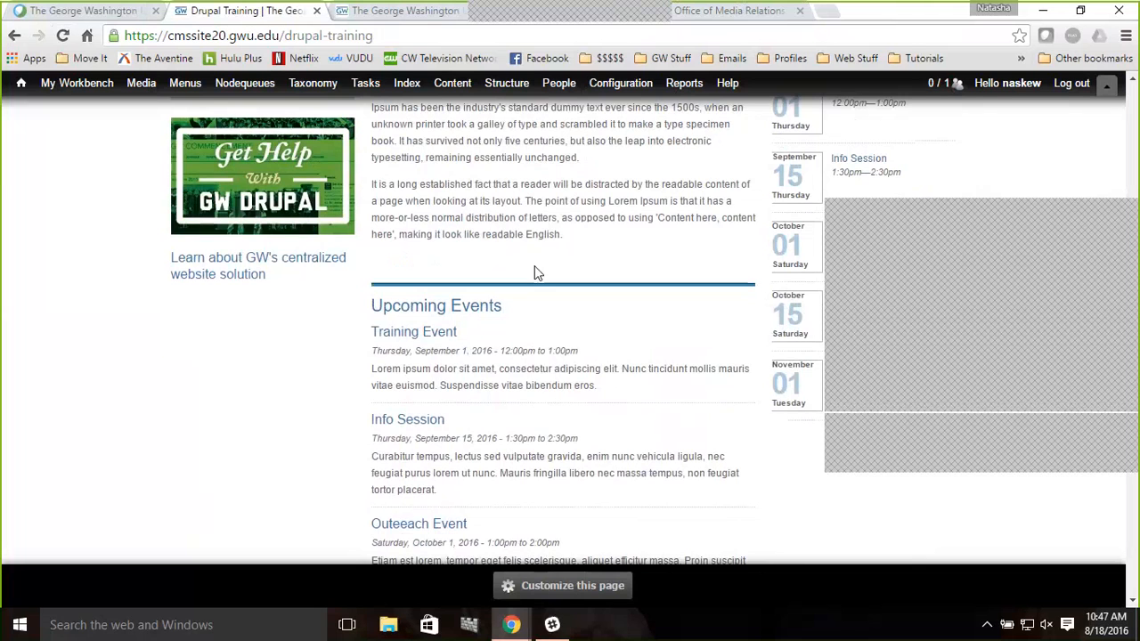
scroll(535, 273, "up", 1)
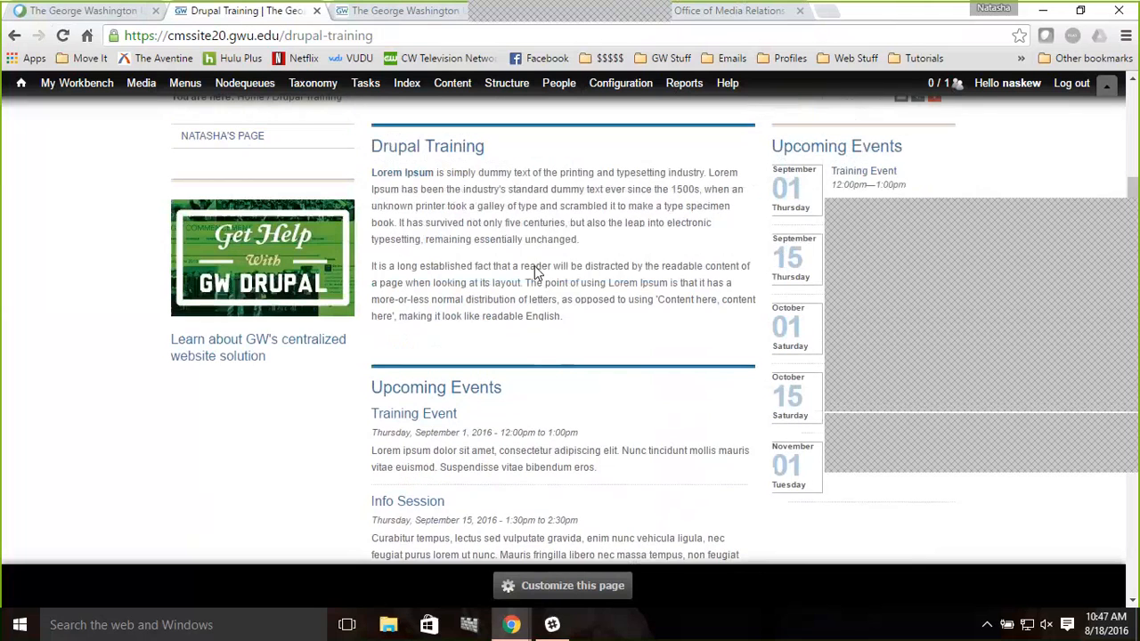
scroll(535, 273, "up", 1)
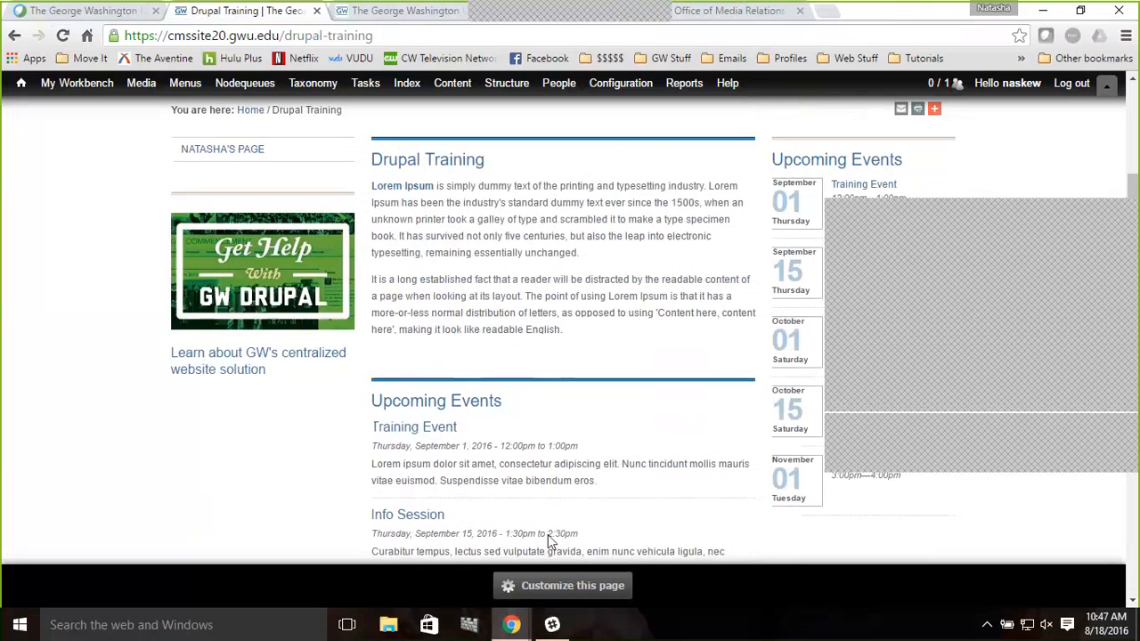
Customize the page and add a GW Article - News Overview Page pane from GW Display Views - Site Placement to the Left side
left_click(550, 588)
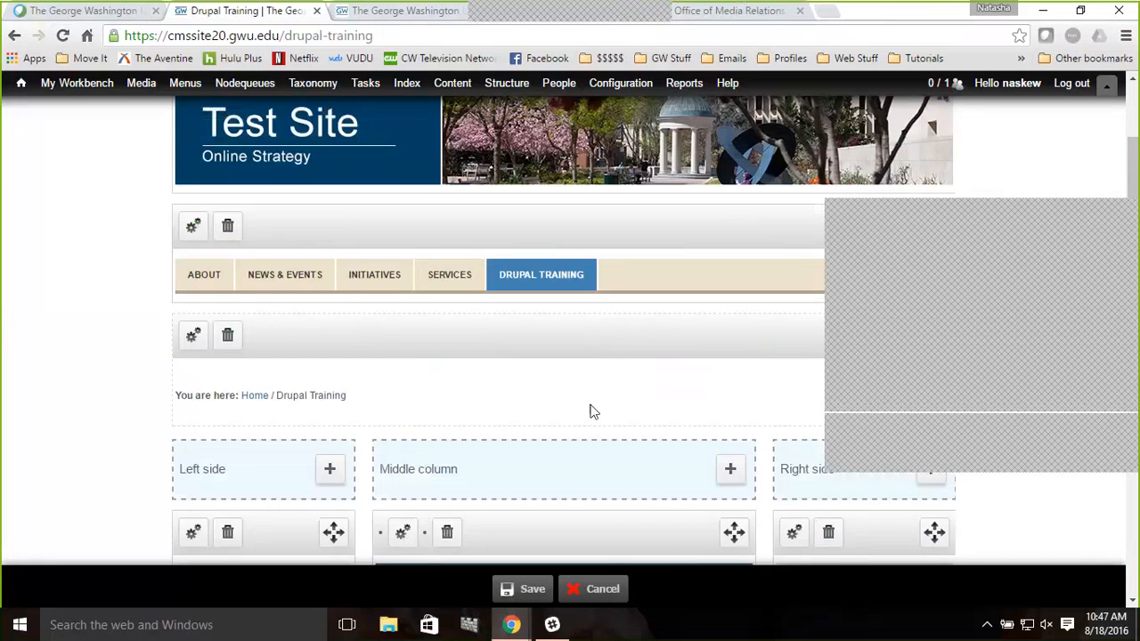
scroll(594, 411, "down", 1)
scroll(594, 411, "down", 1)
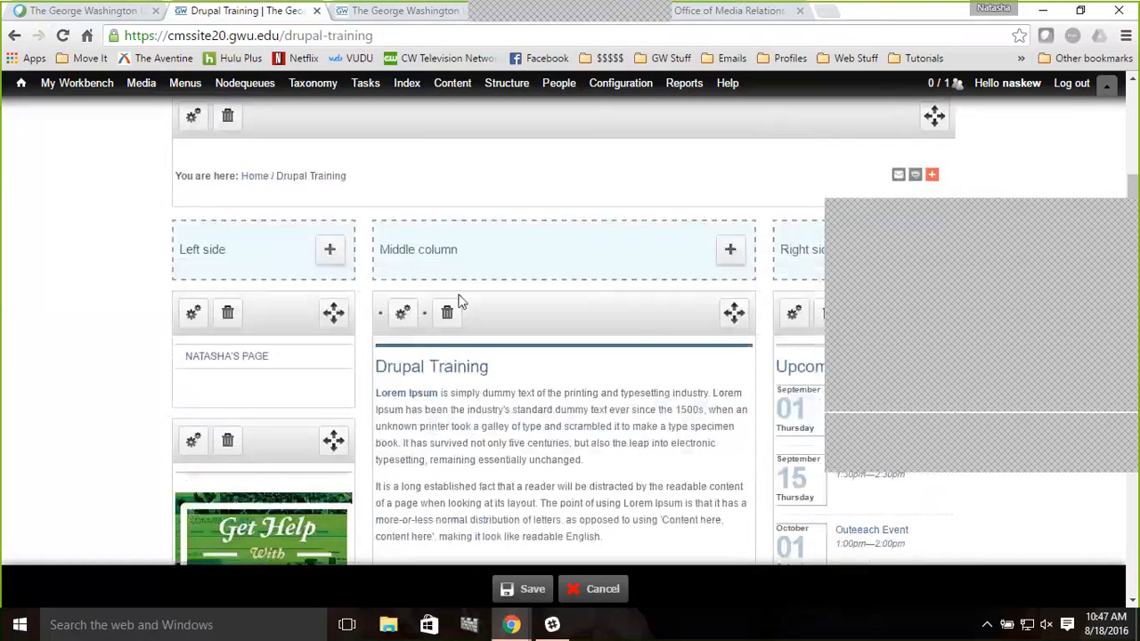
left_click(328, 253)
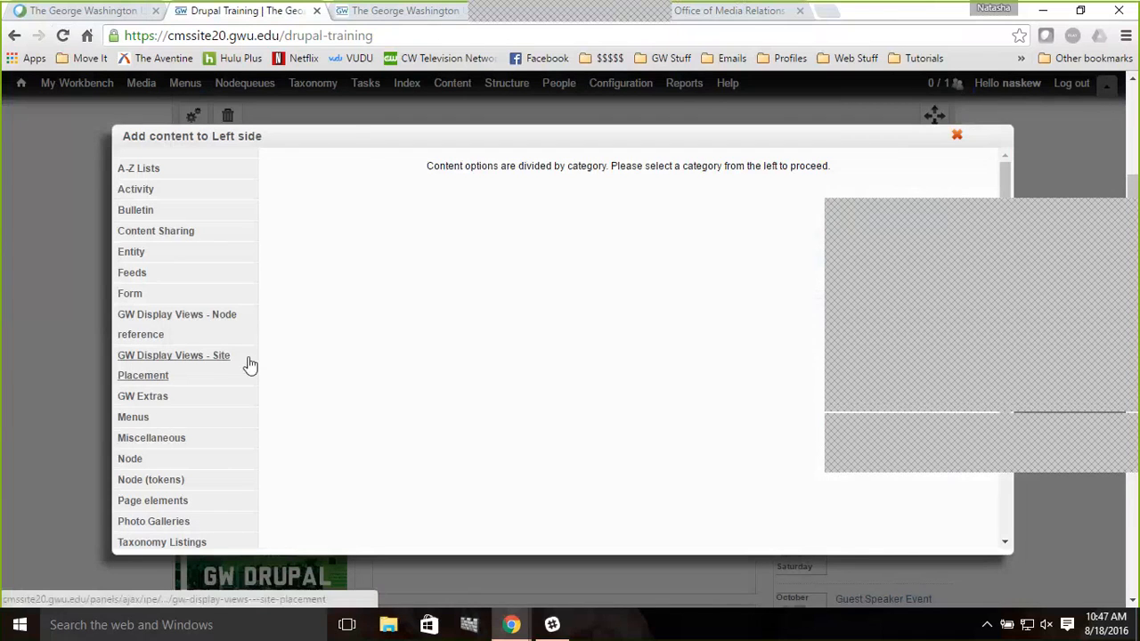
left_click(172, 365)
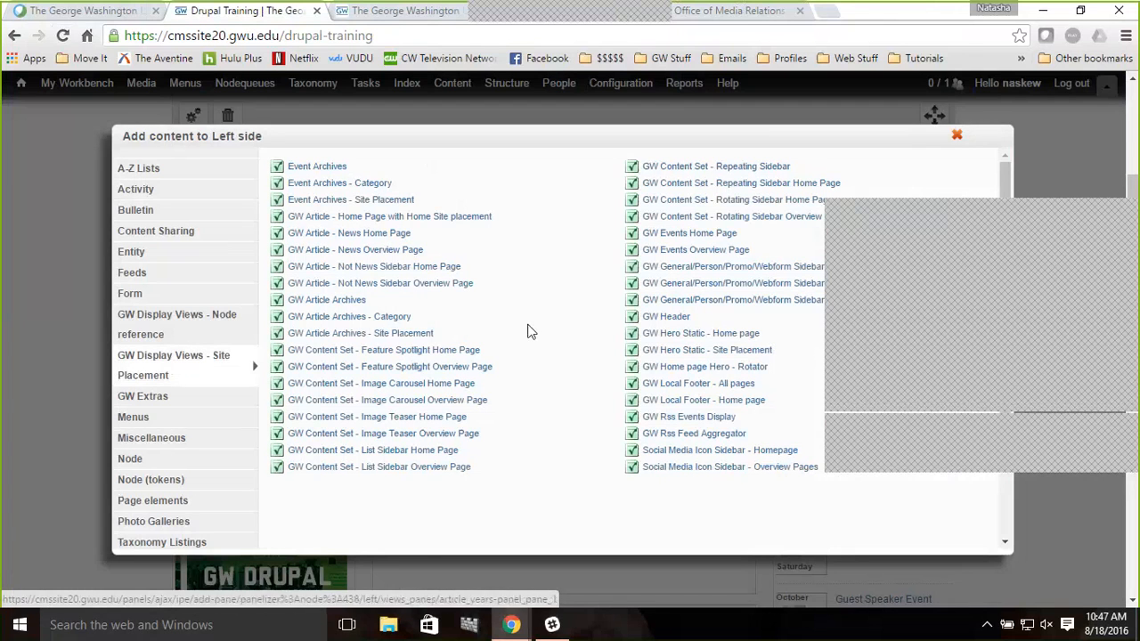
left_click(365, 255)
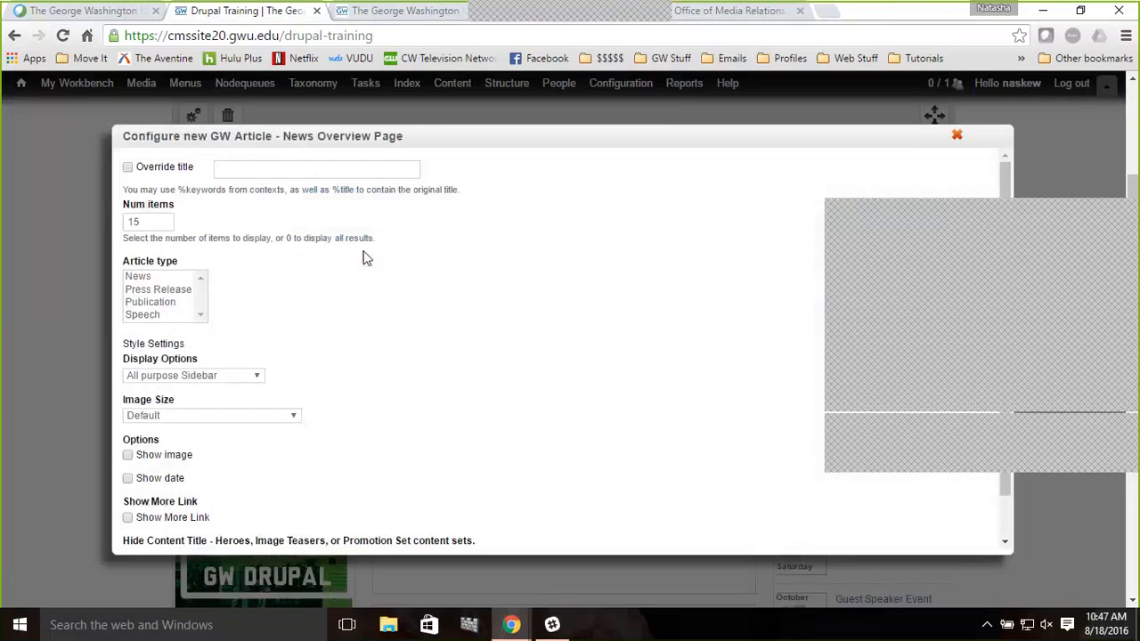
Override the pane title as Latest Headlines and set the number of items to 10
left_click(167, 171)
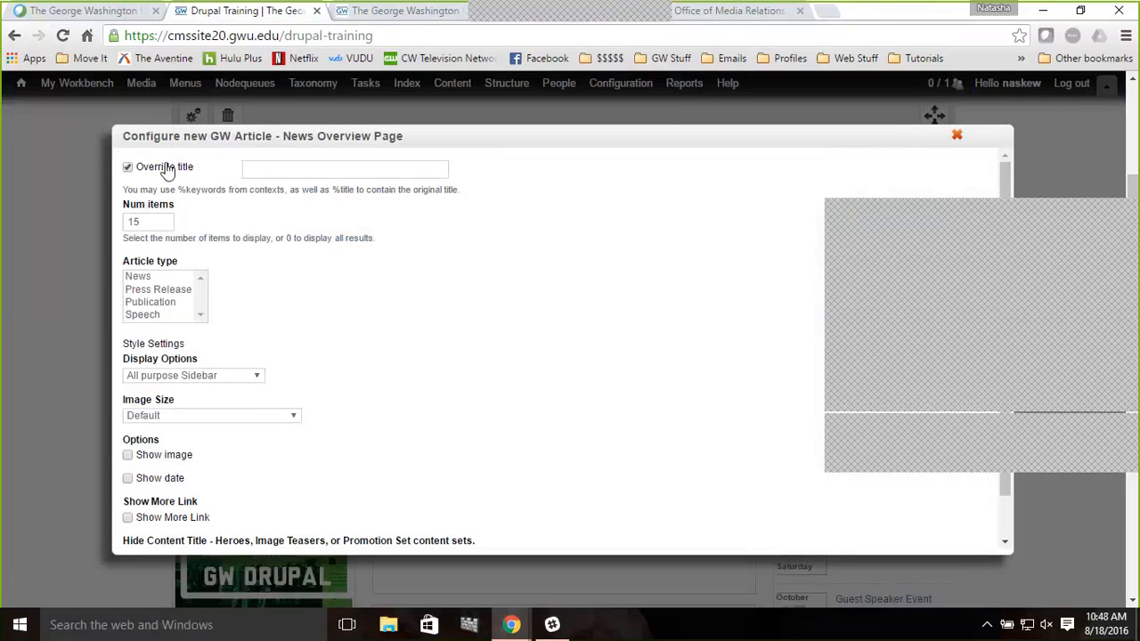
left_click(379, 167)
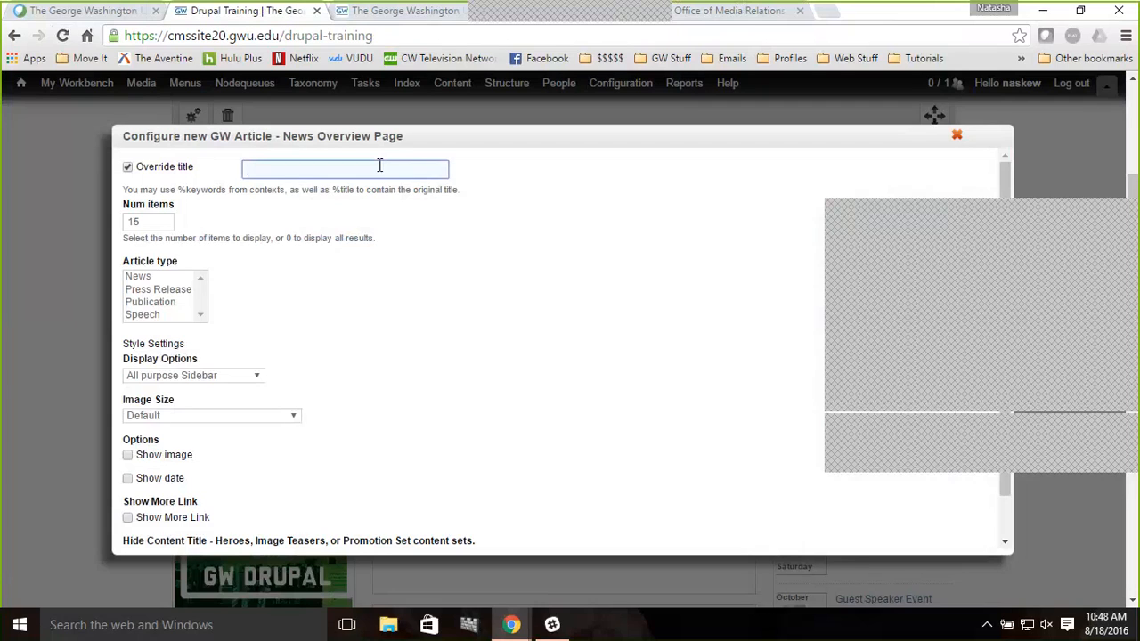
type("Latest Headlines")
left_click(141, 221)
key("BackSpace")
type("0")
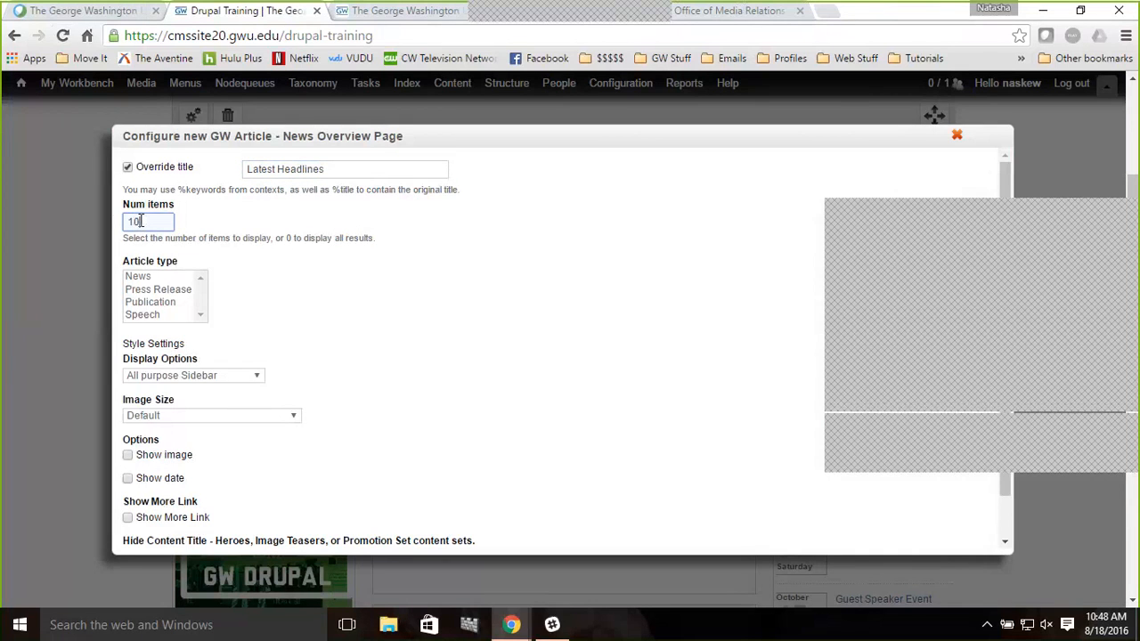
Select all article types: News, Press Release, Publication and Speech
left_click(148, 282)
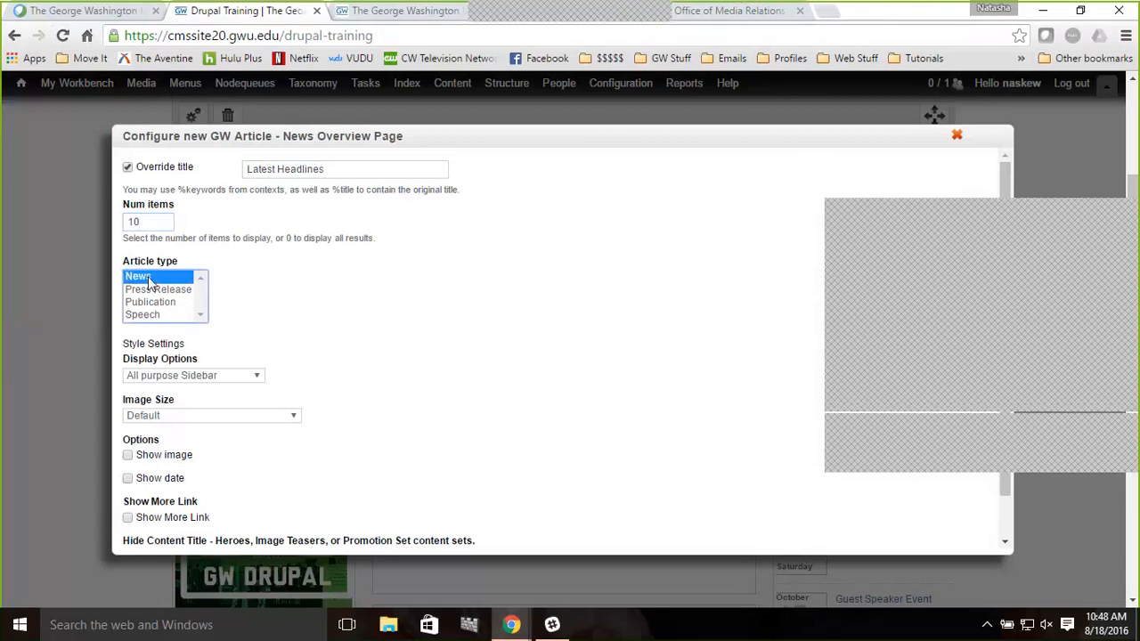
key("ctrl+a")
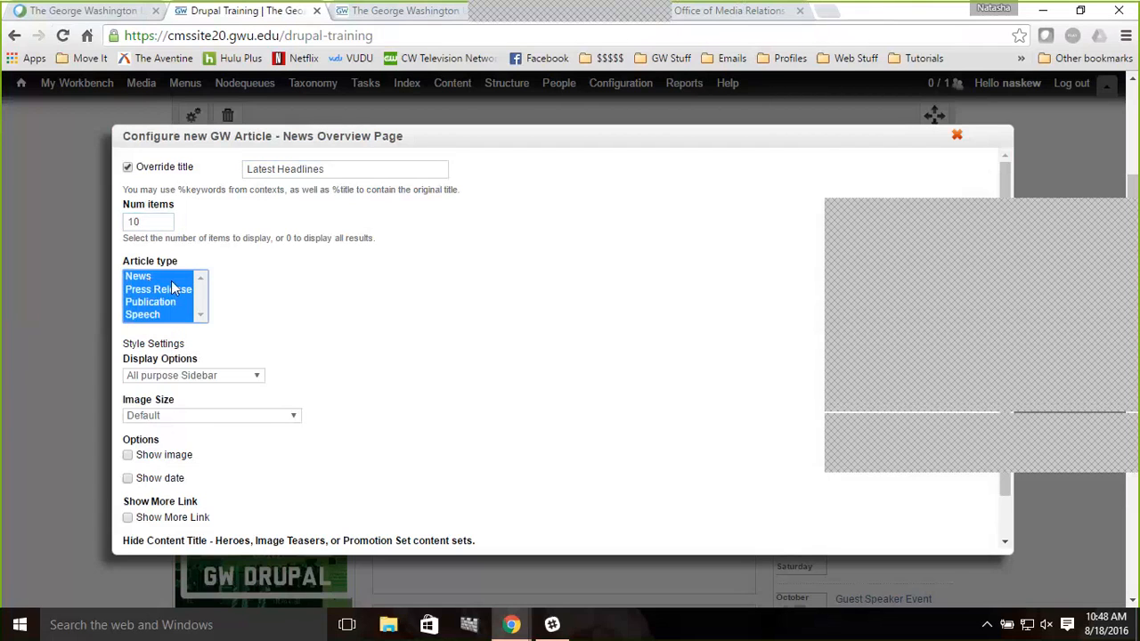
key("Tab")
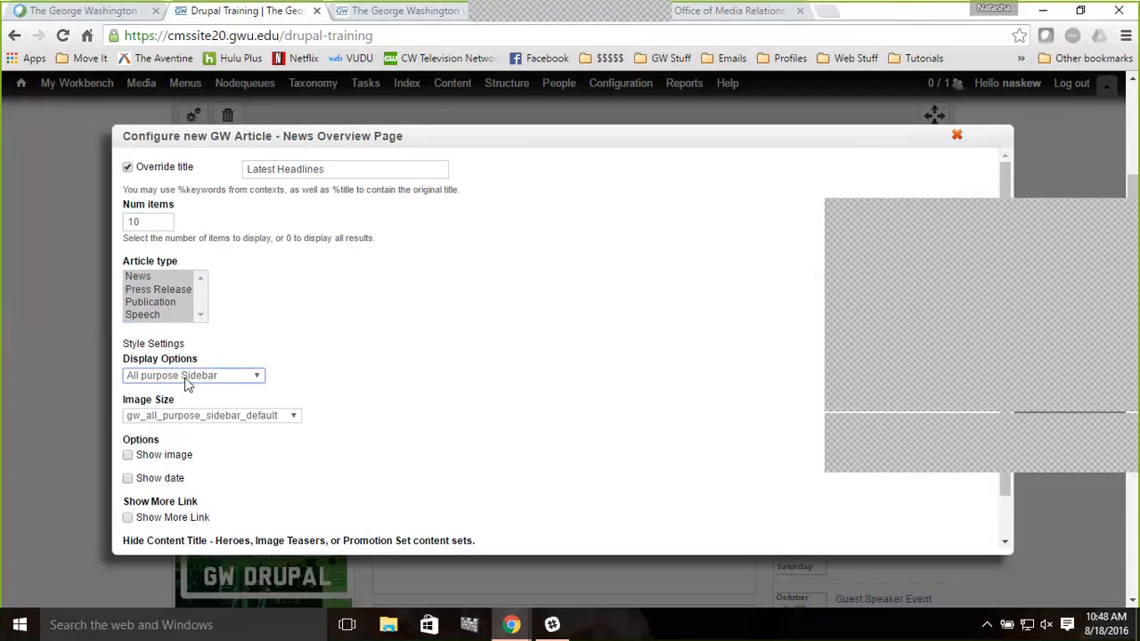
Set the display option to Headlines List Sidebar, enable Show date, and finish the pane
left_click(187, 379)
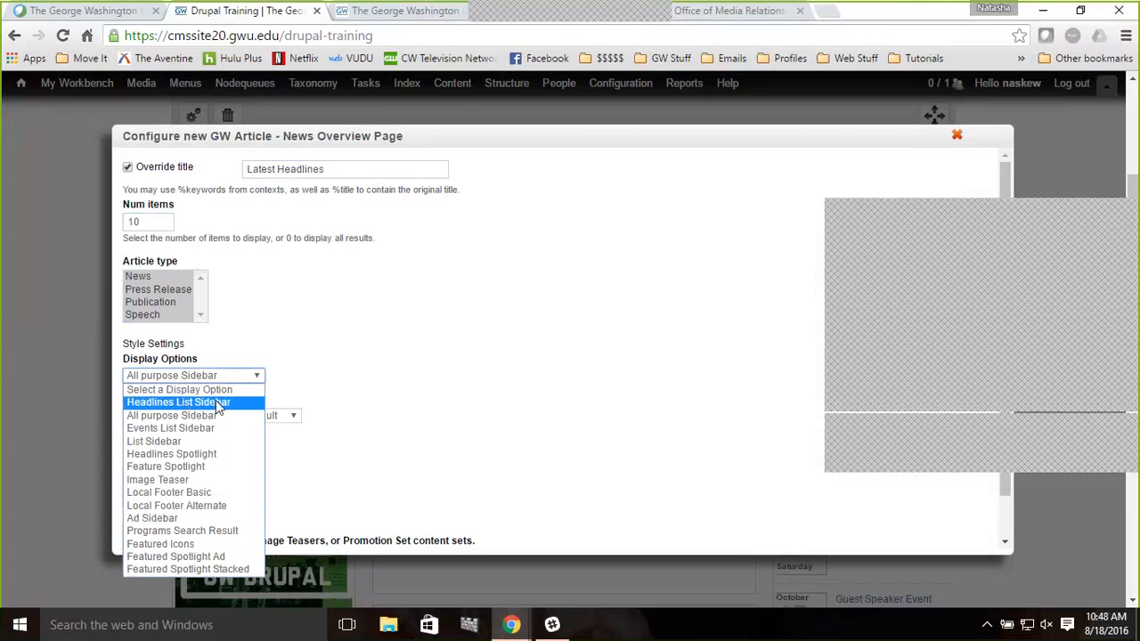
left_click(183, 403)
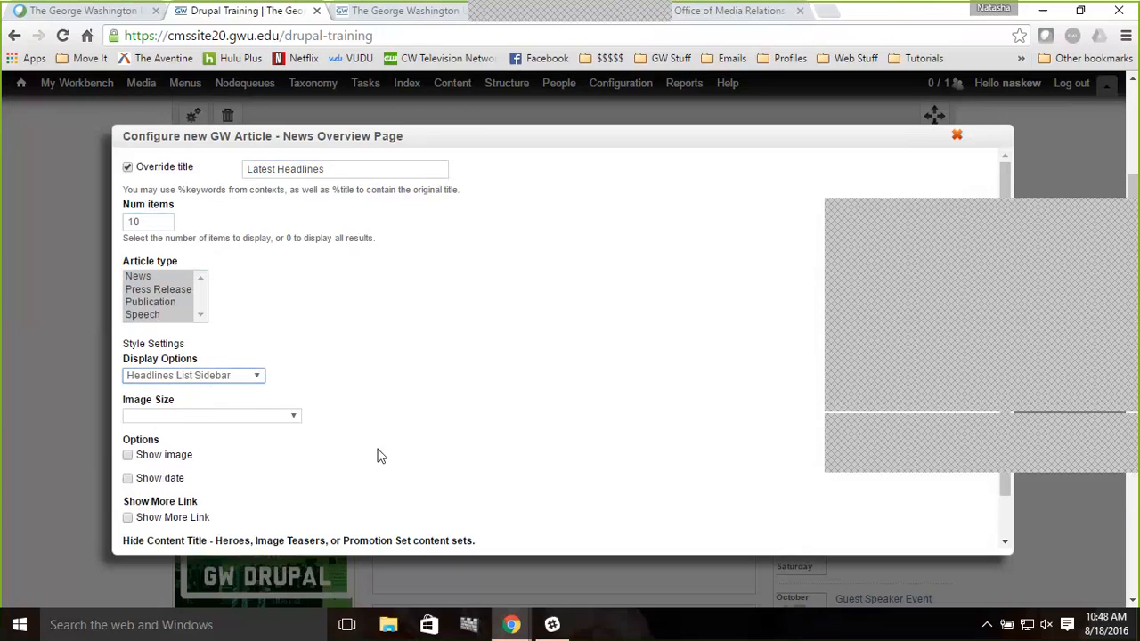
scroll(378, 456, "down", 3)
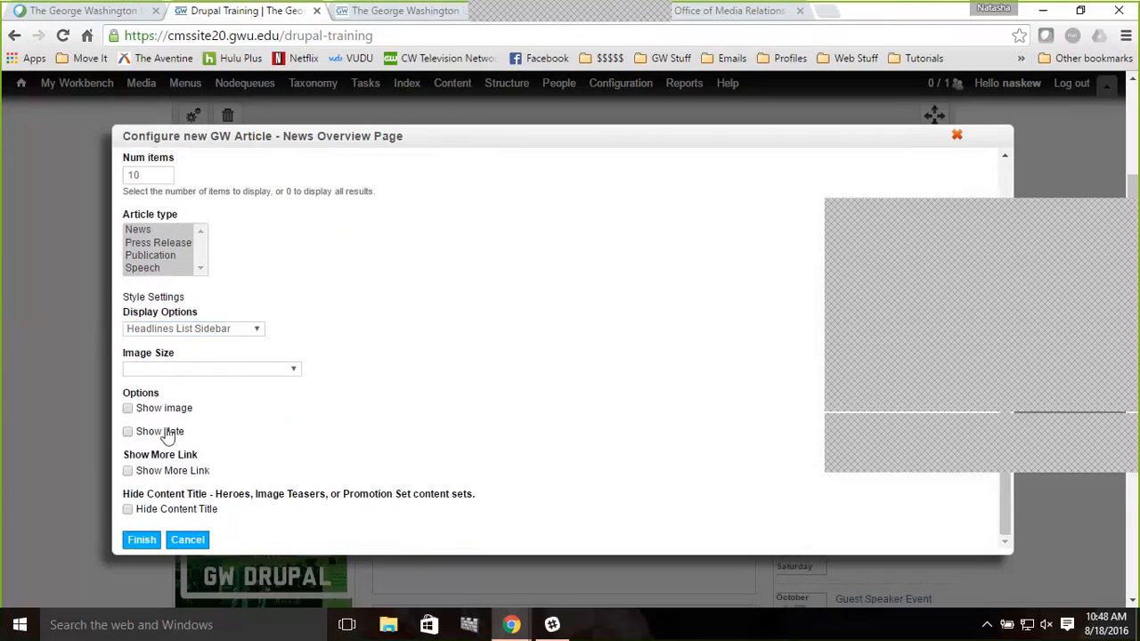
left_click(165, 432)
left_click(143, 540)
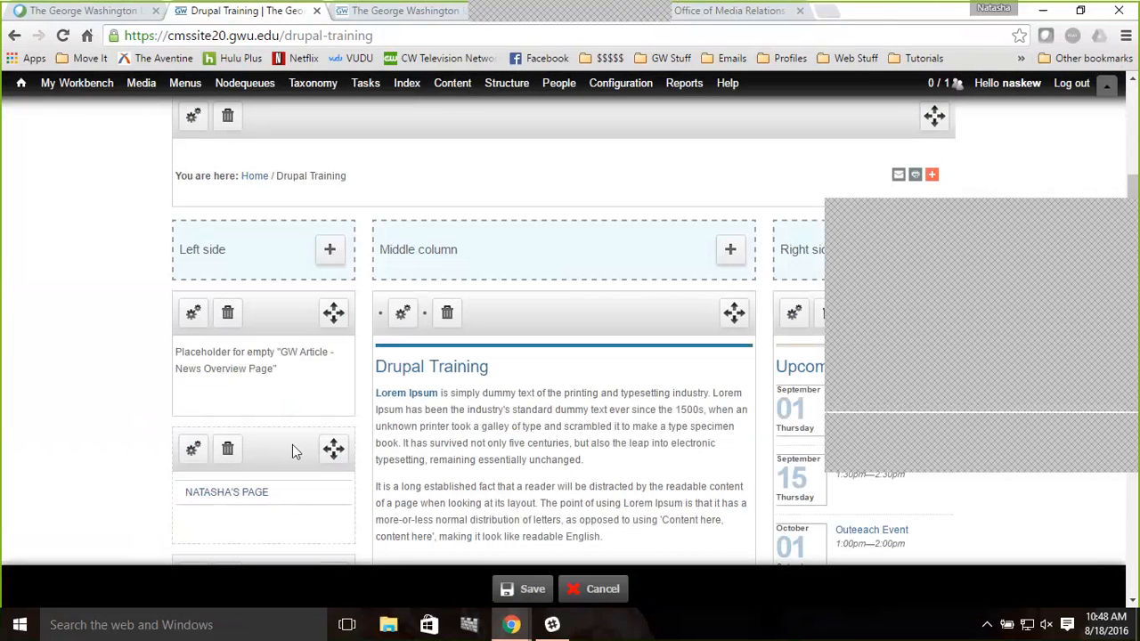
Move the Natasha's Page block above the new headlines pane in the Left side, save the layout and reload the page
left_click_drag(292, 444, 291, 303)
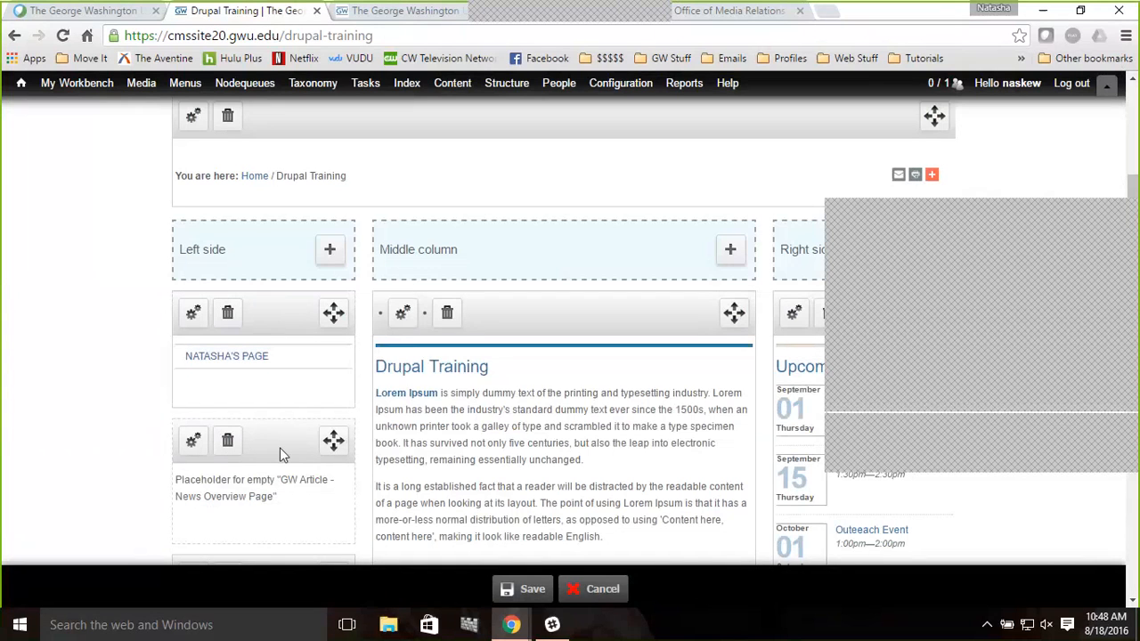
left_click(522, 590)
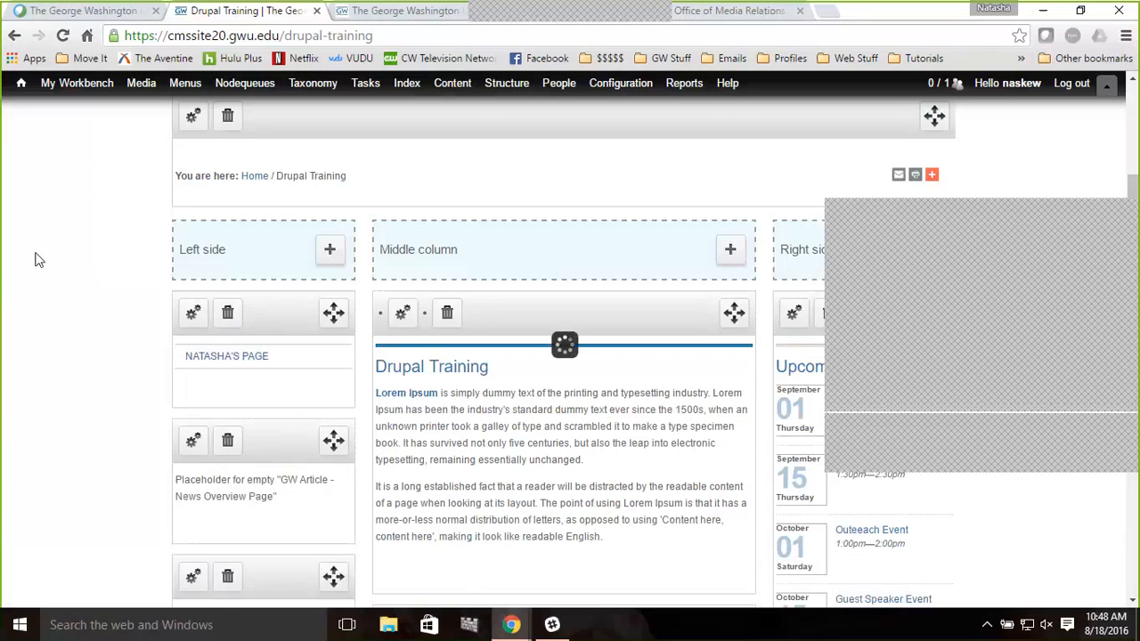
left_click(63, 36)
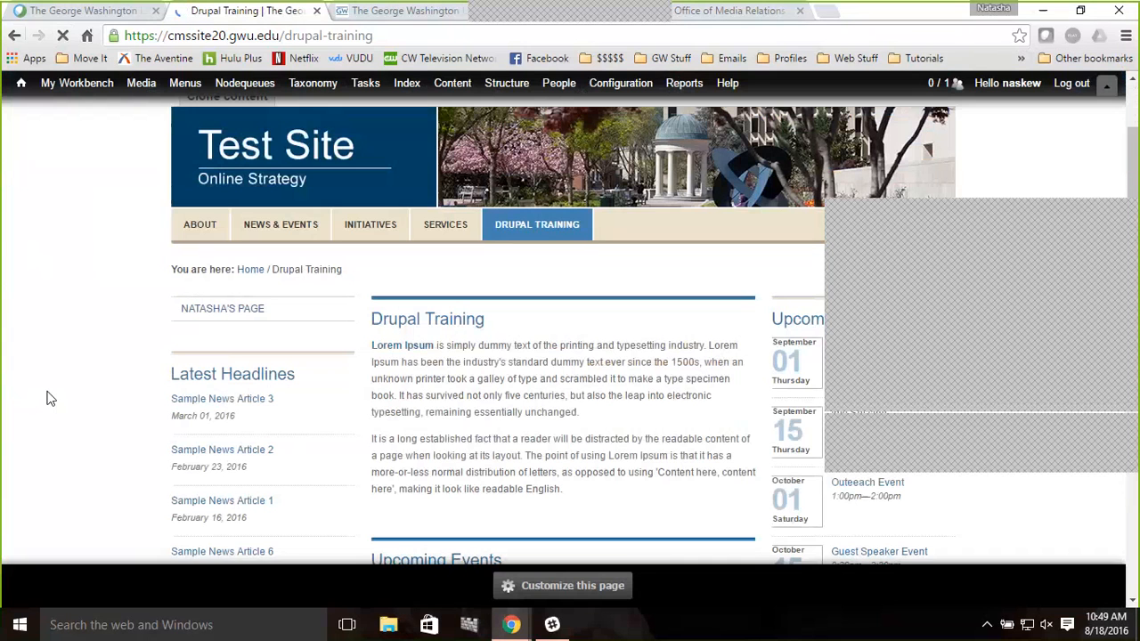
Customize the page again and add a GW Article - News Overview Page pane from GW Display Views - Site Placement to the Middle column
scroll(51, 399, "down", 1)
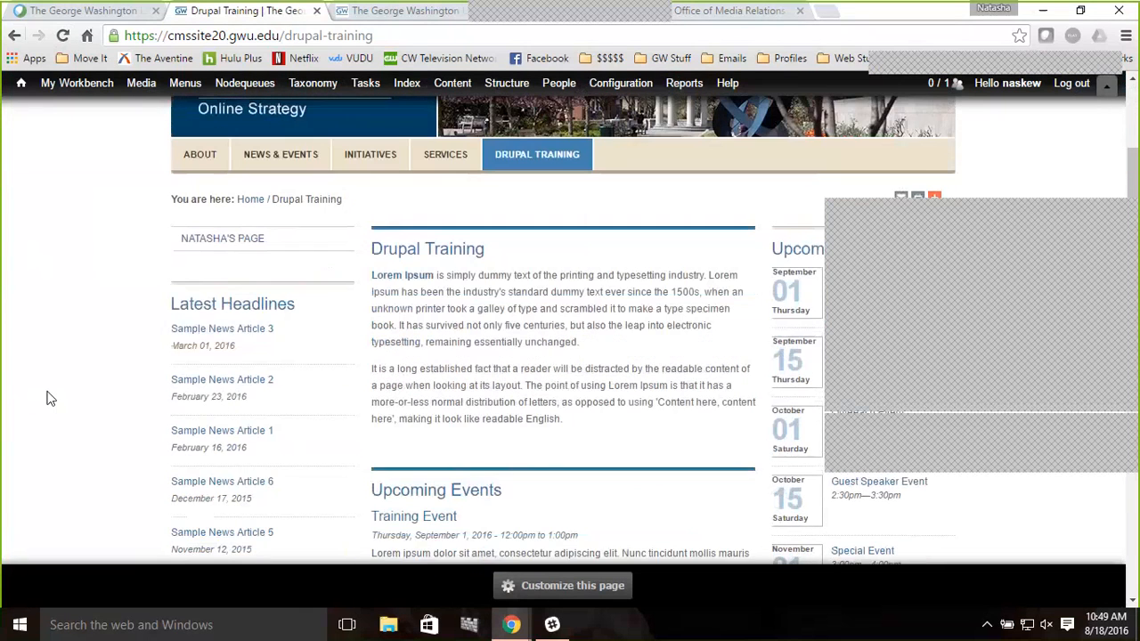
scroll(49, 397, "down", 1)
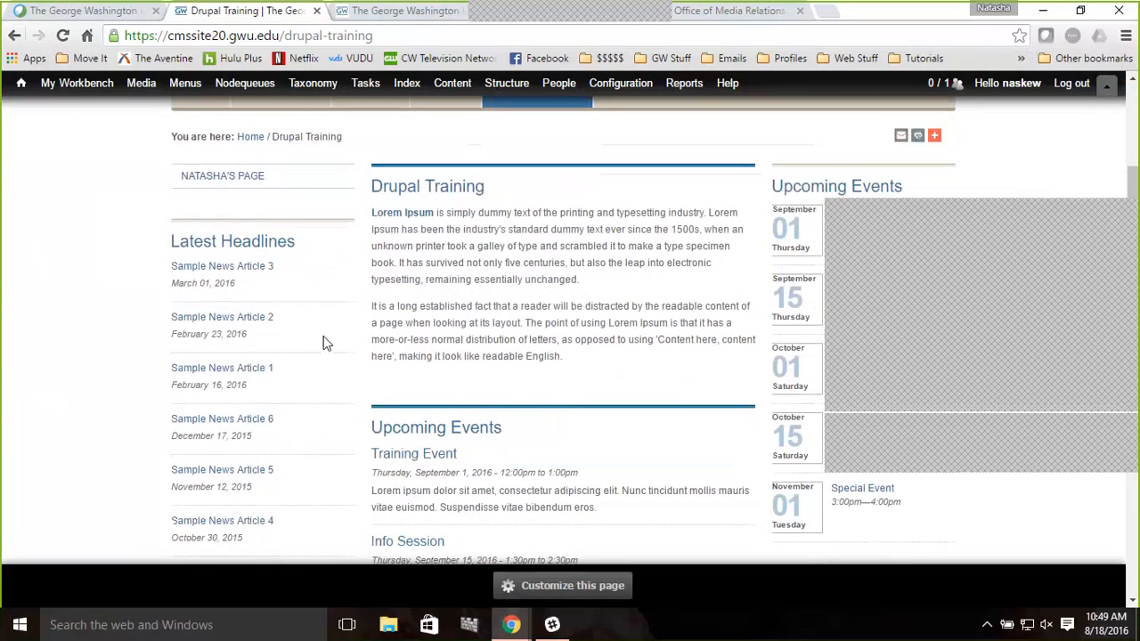
scroll(325, 343, "down", 1)
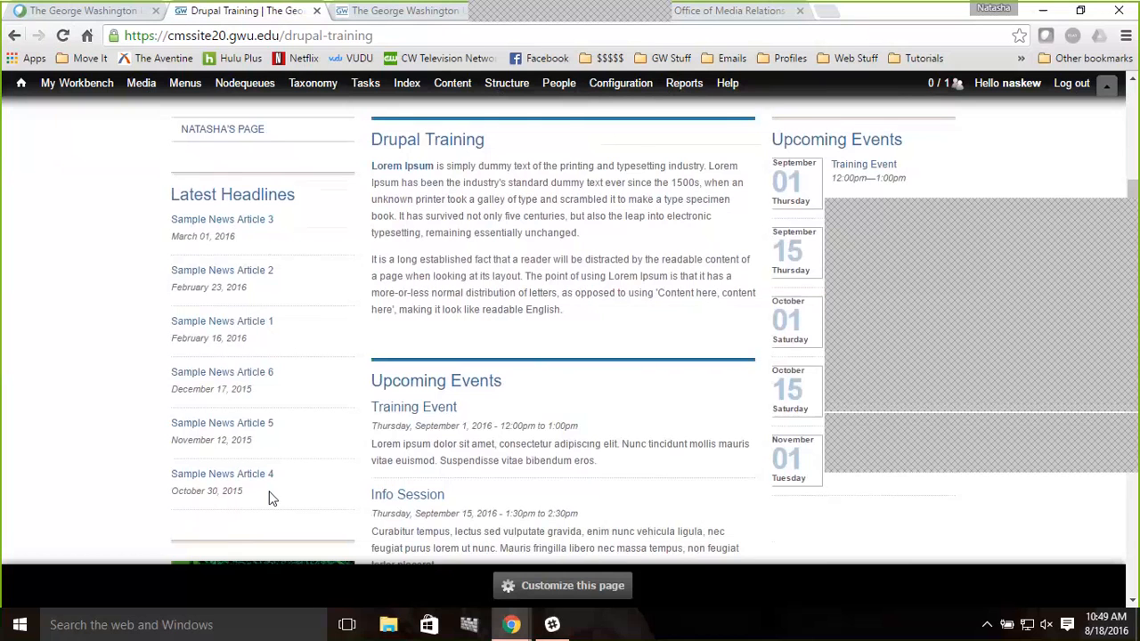
scroll(272, 499, "down", 1)
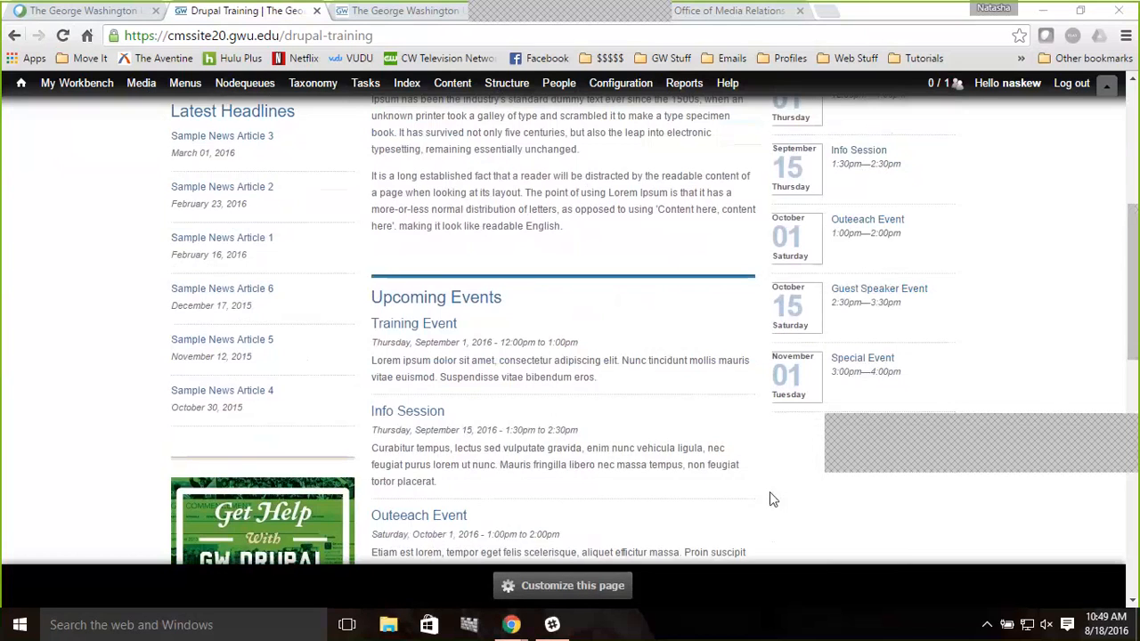
left_click(566, 586)
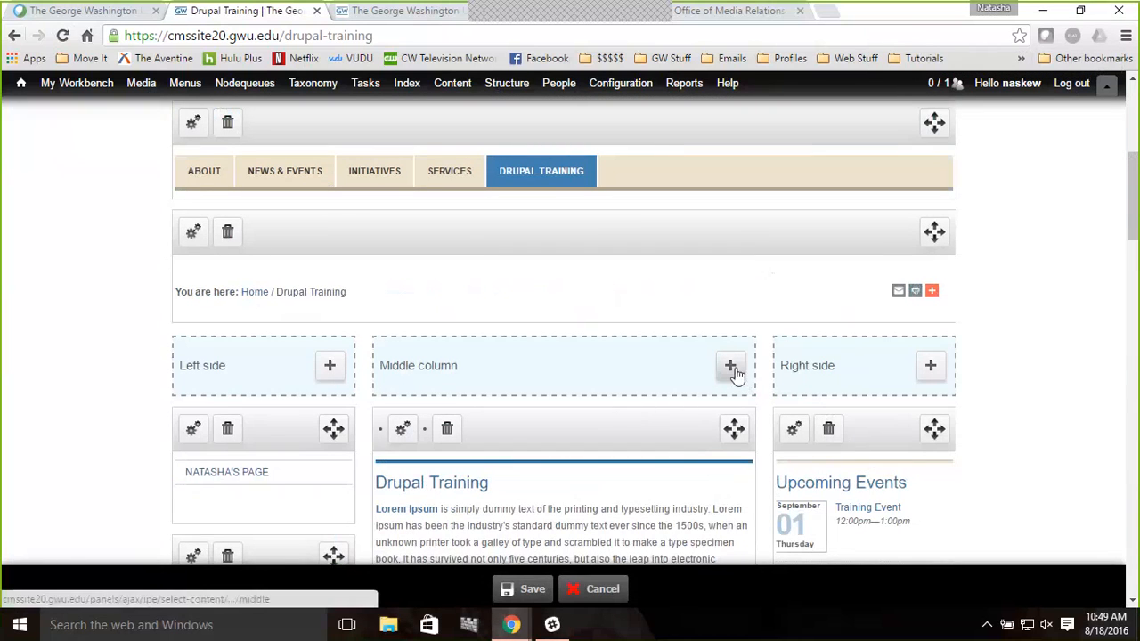
left_click(731, 367)
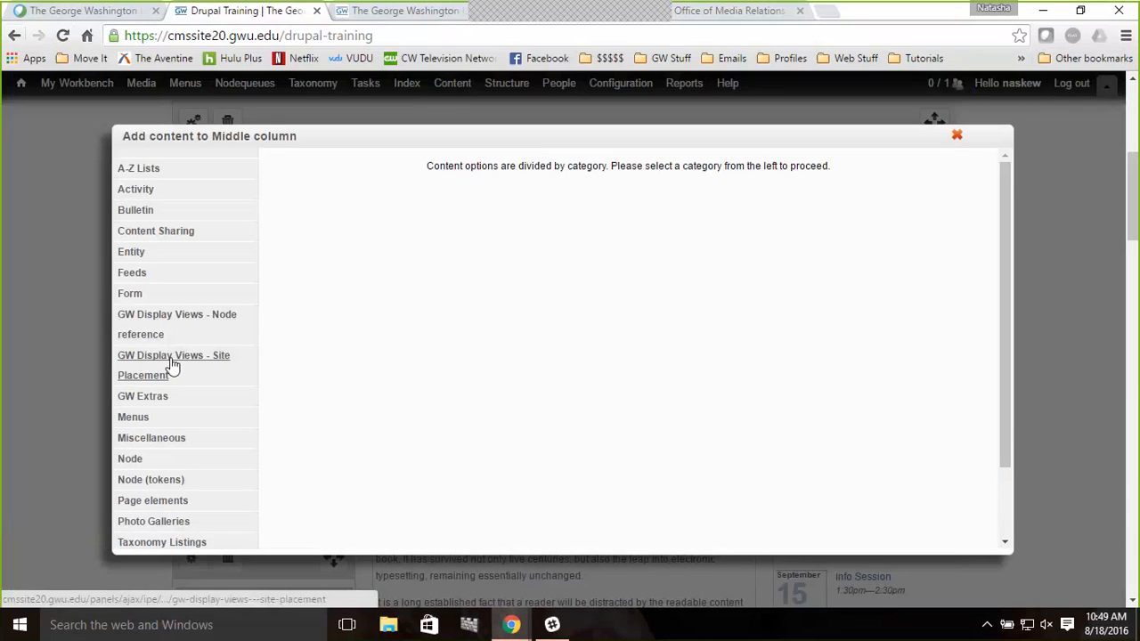
left_click(173, 365)
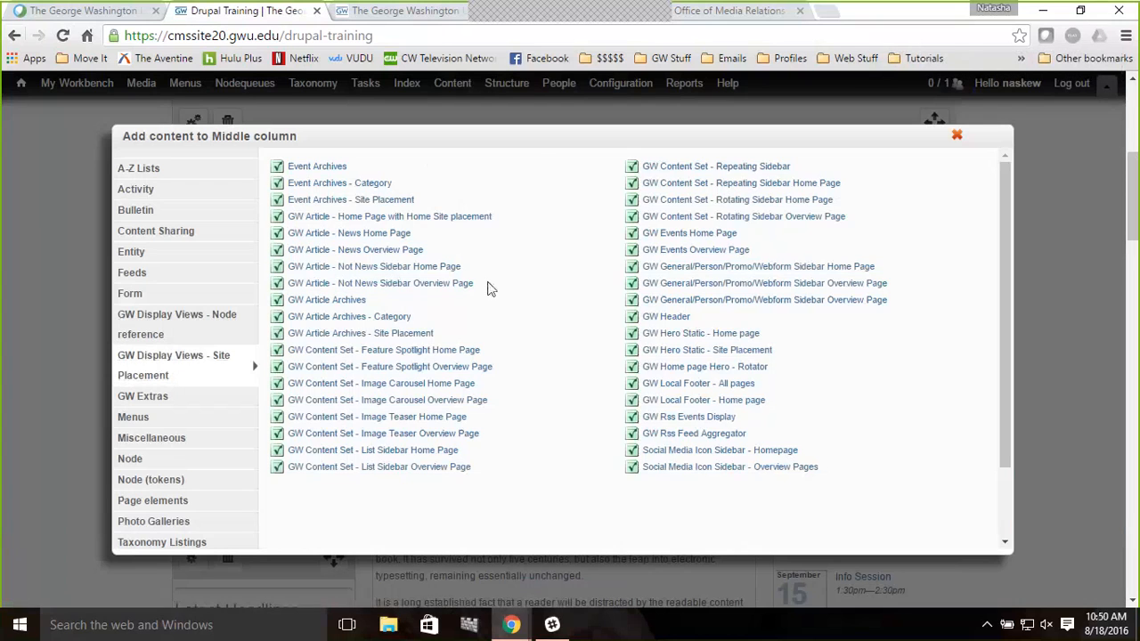
left_click(354, 250)
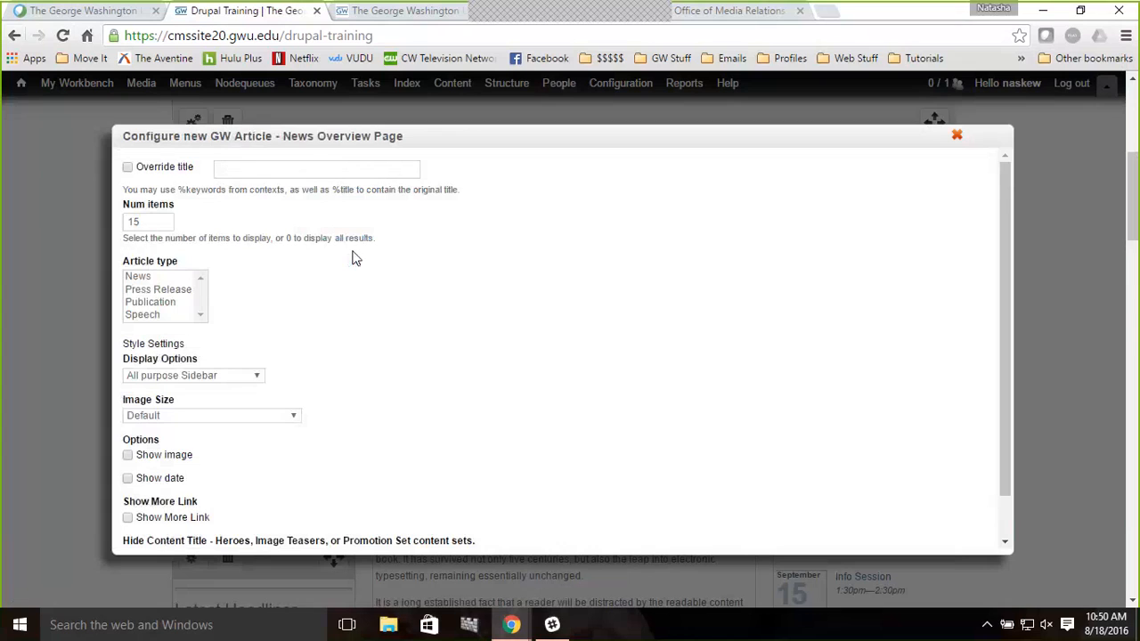
Override the new pane's title as Latest Headlines
left_click(174, 174)
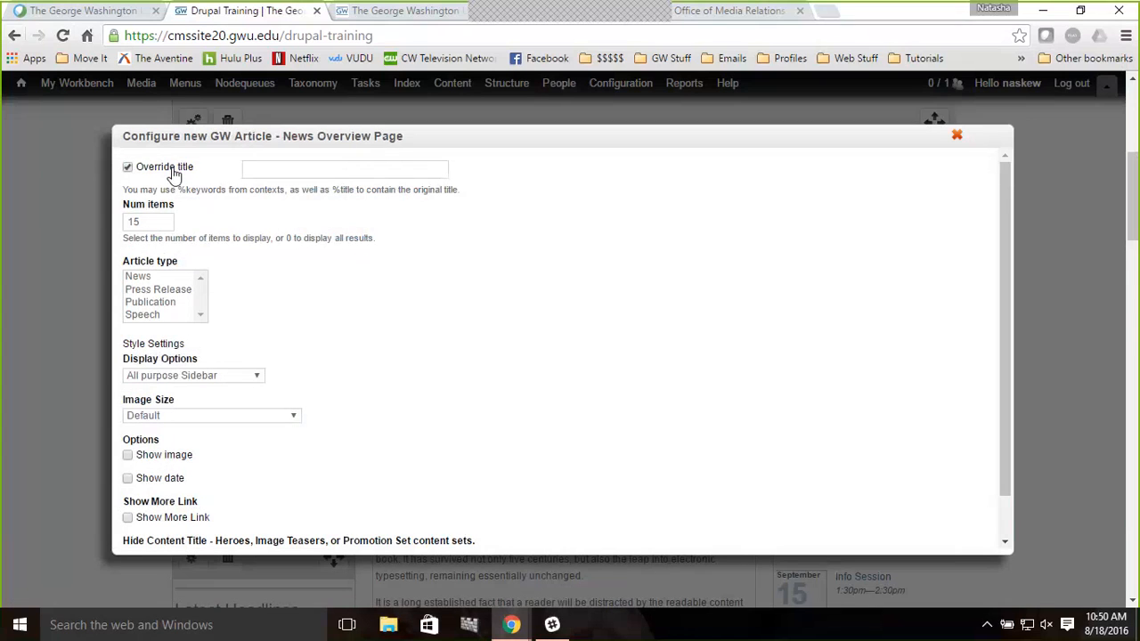
left_click(290, 167)
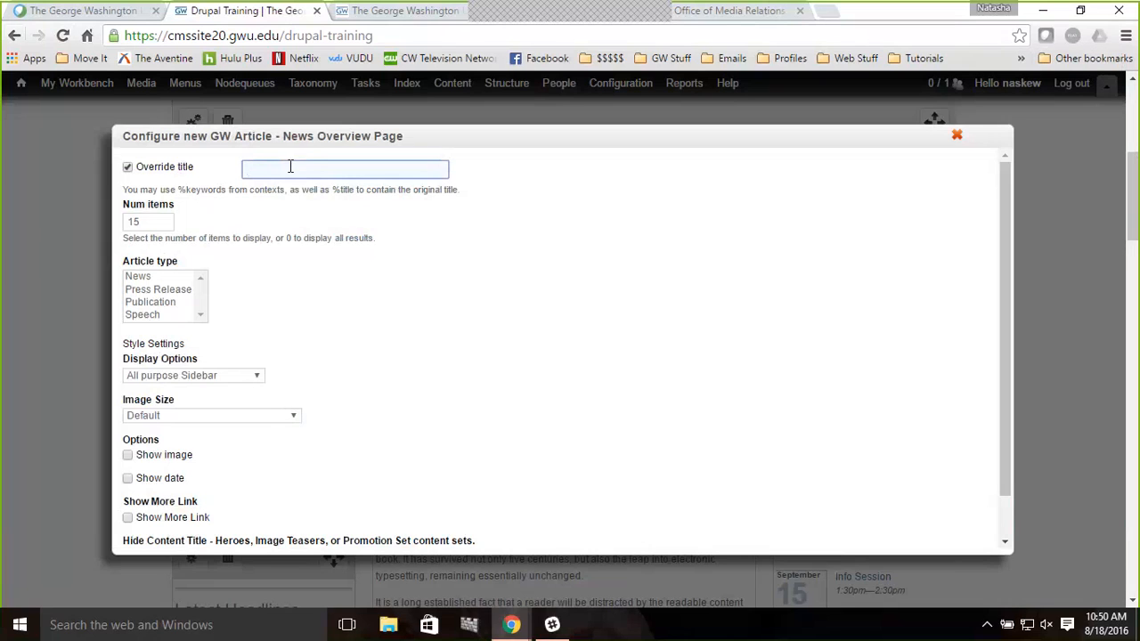
type("Latest H")
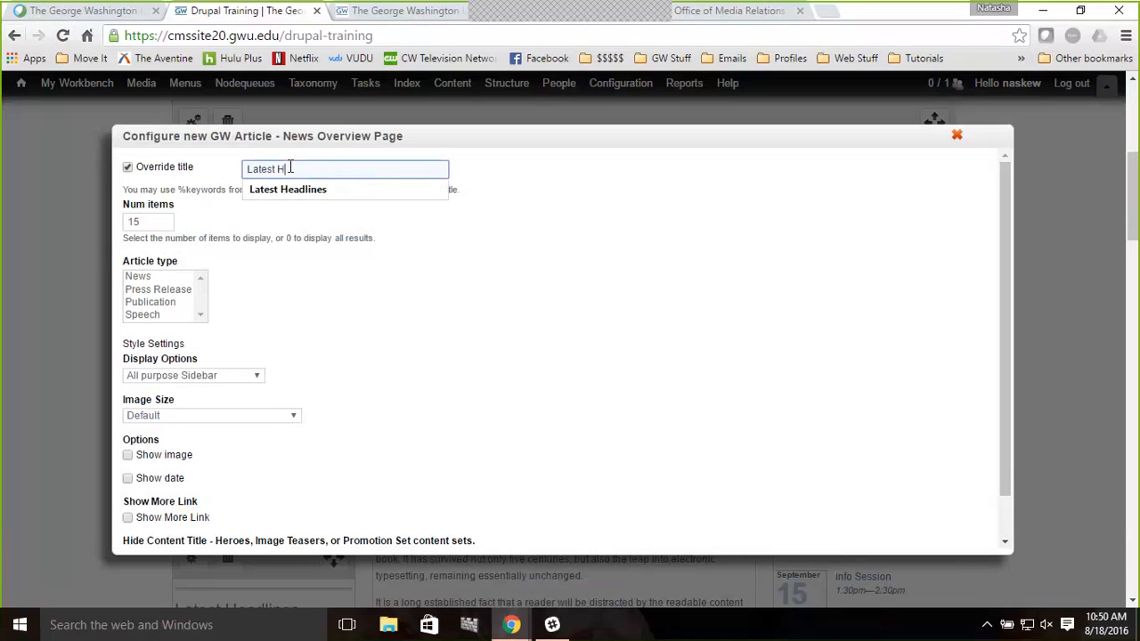
key("Down")
key("Return")
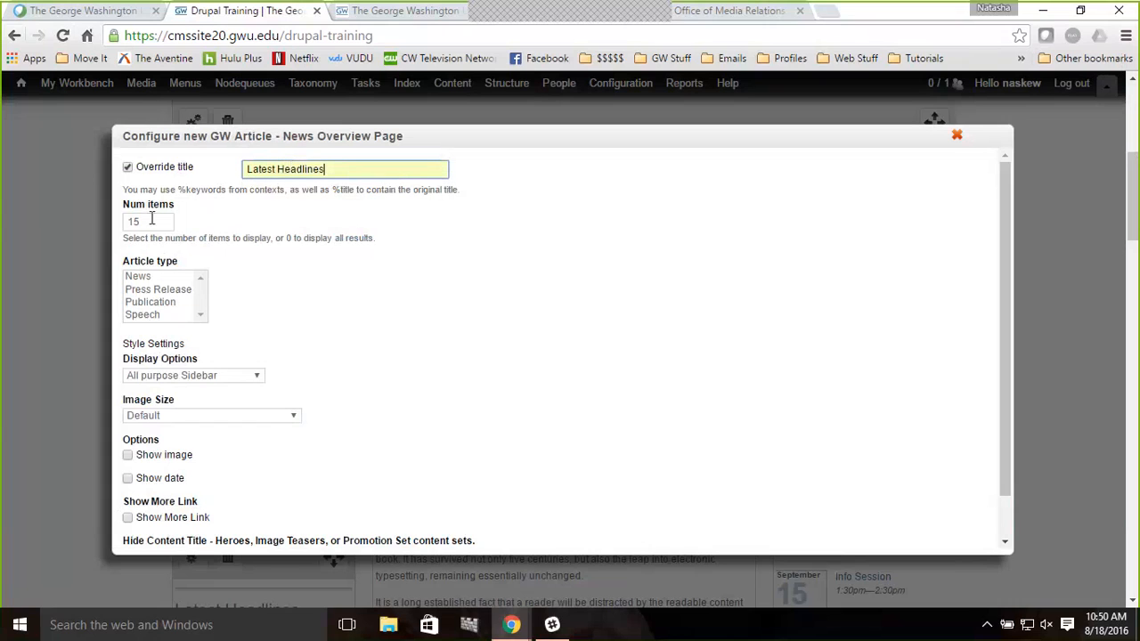
Select all article types for the new pane and set its display option to Headlines Spotlight
left_click(169, 283)
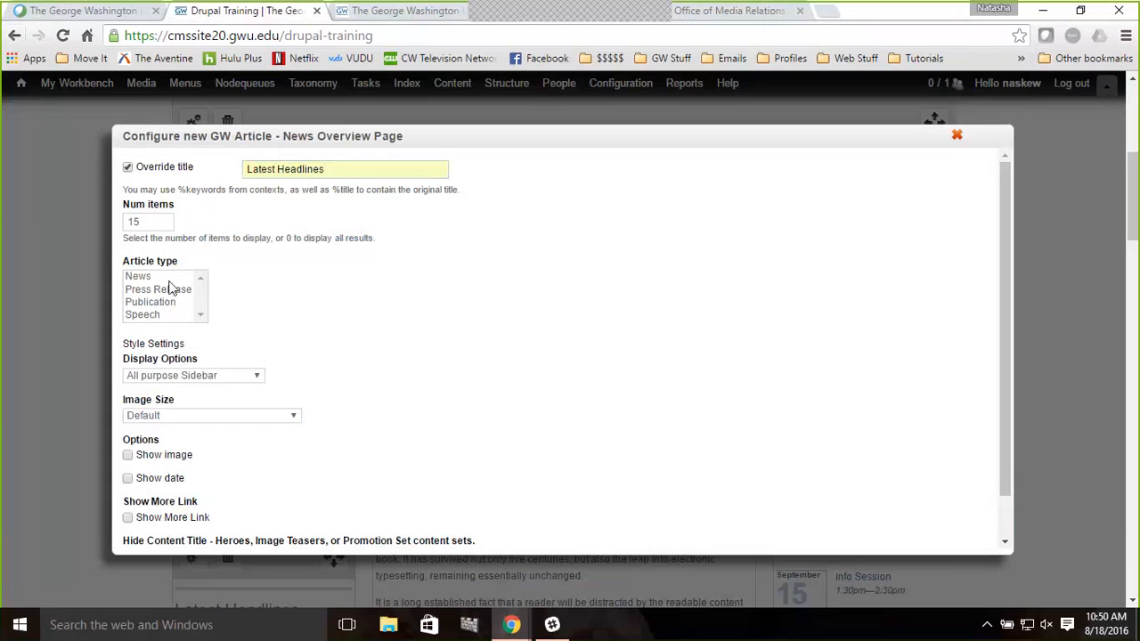
left_click(168, 281)
key("ctrl+a")
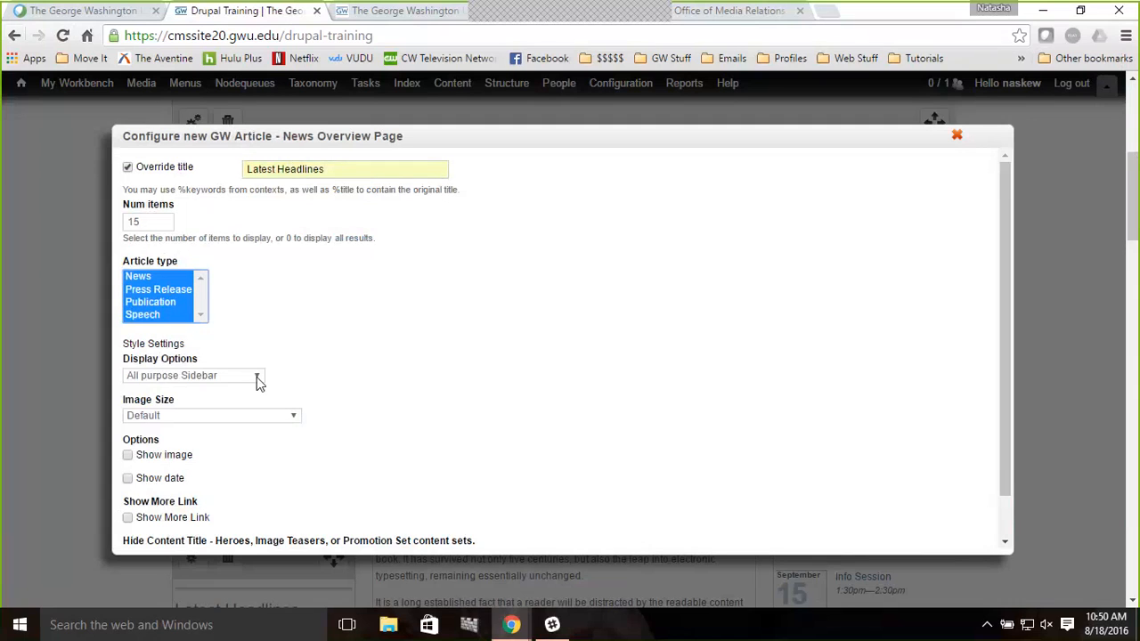
left_click(258, 378)
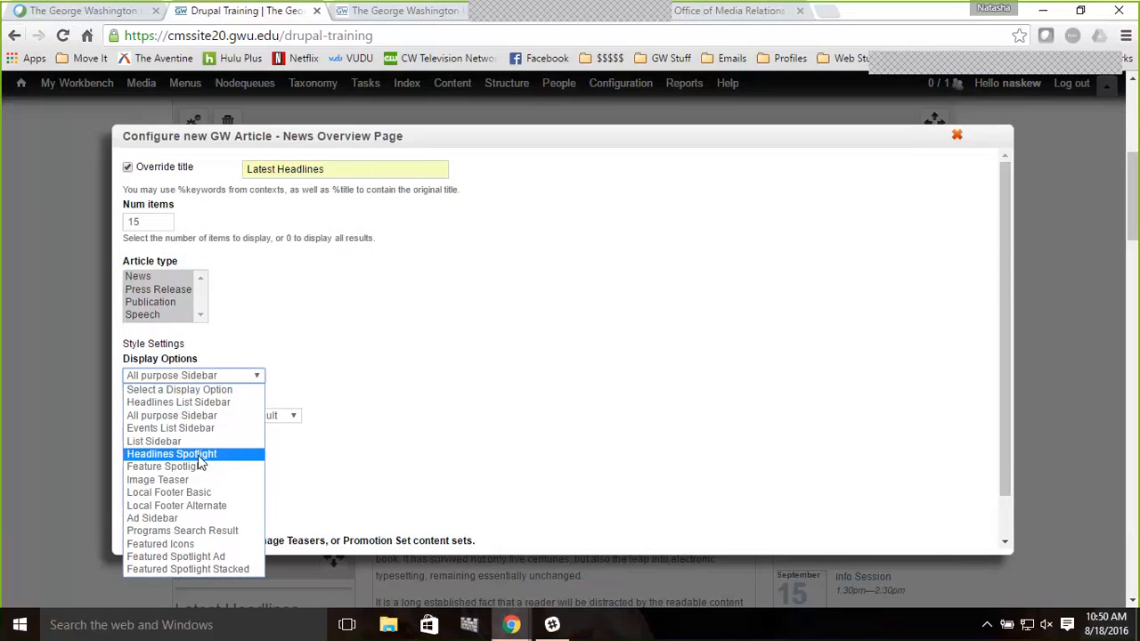
key("Escape")
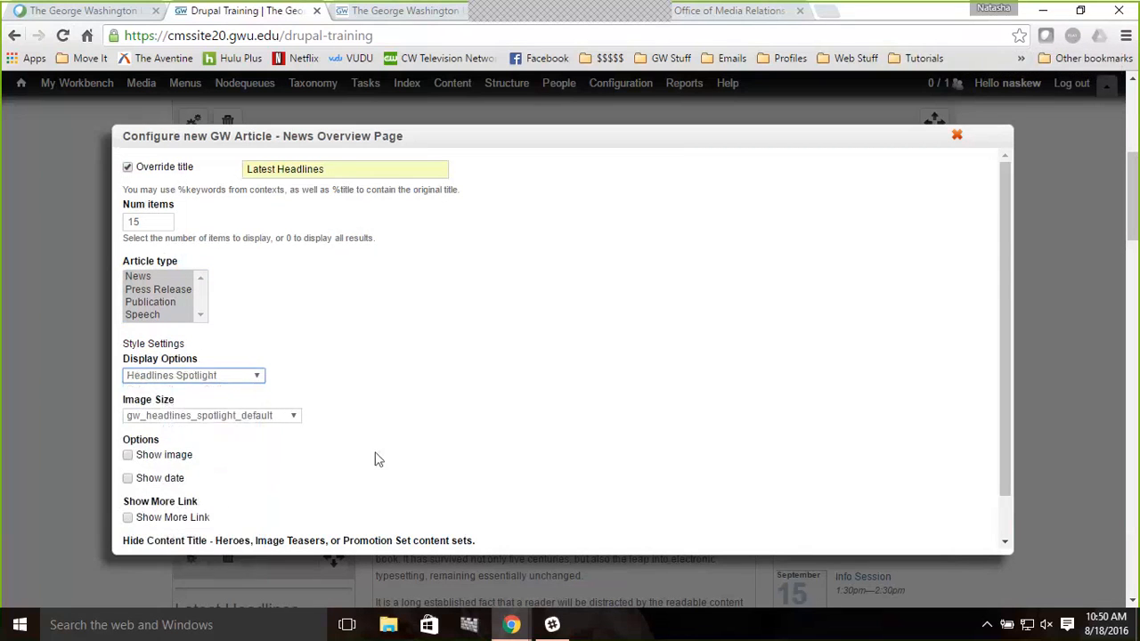
Enable Show image and Show date, then finish the pane
scroll(457, 434, "down", 1)
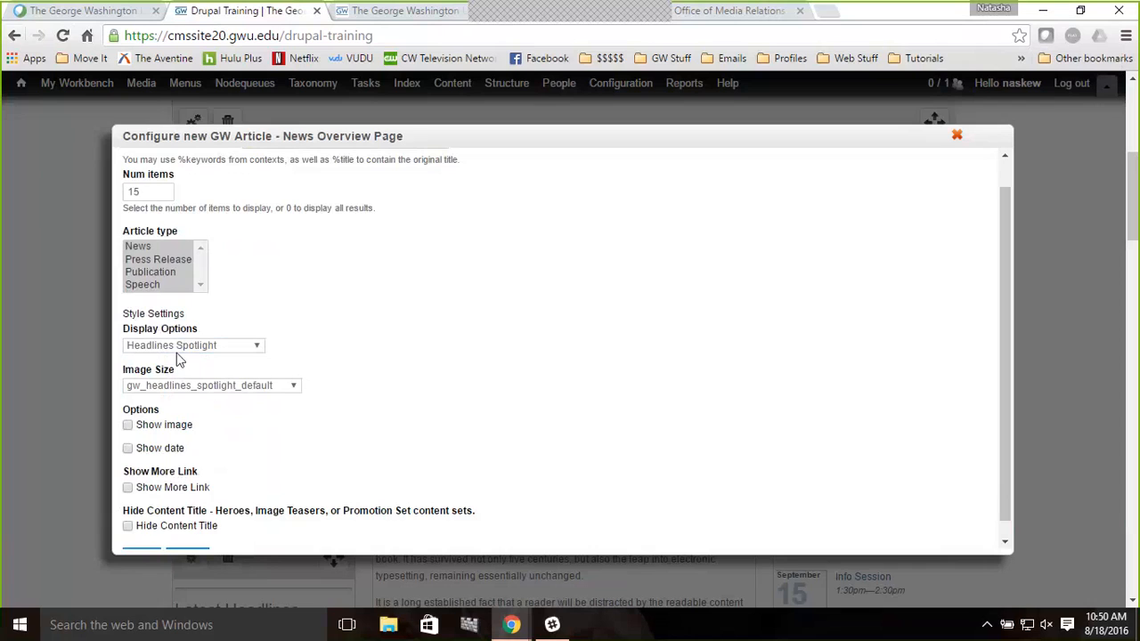
left_click(165, 425)
left_click(157, 449)
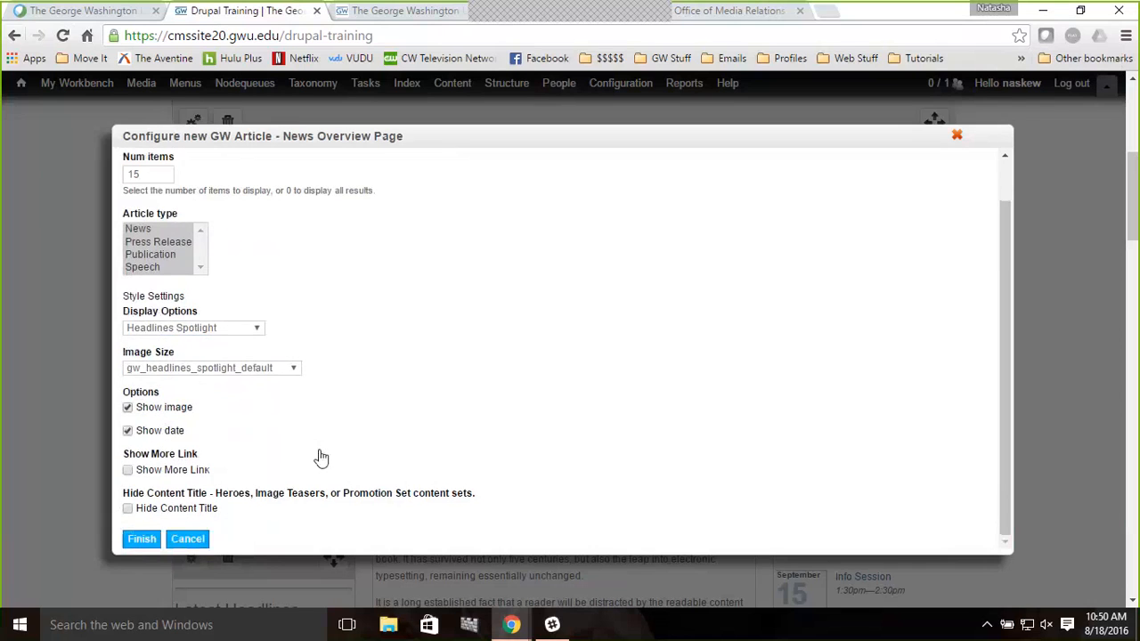
scroll(322, 457, "down", 2)
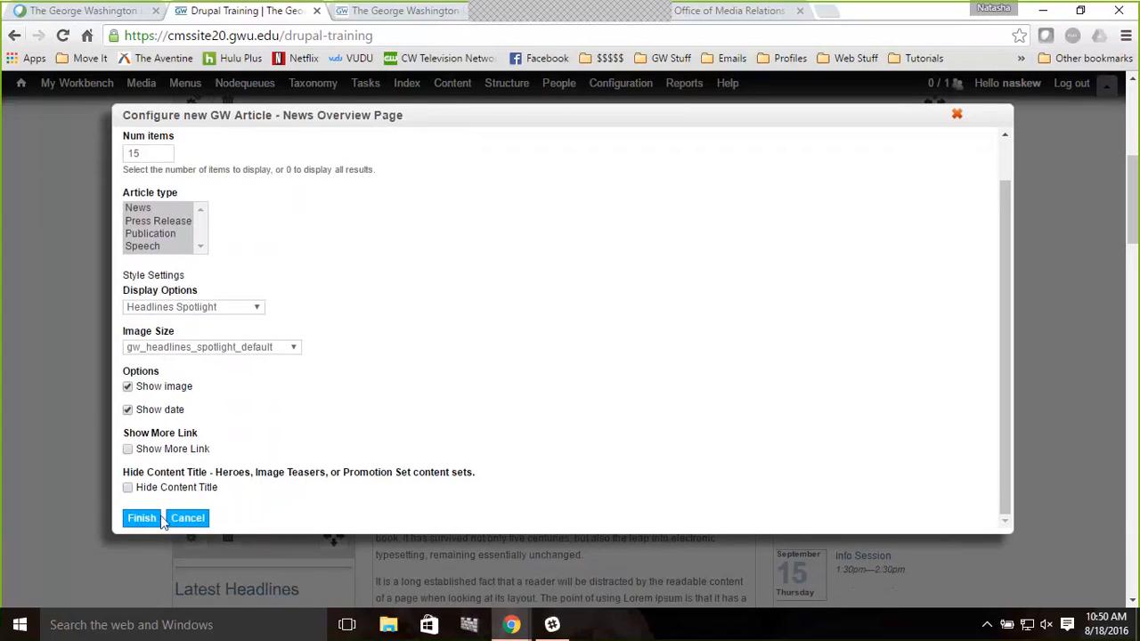
left_click(144, 520)
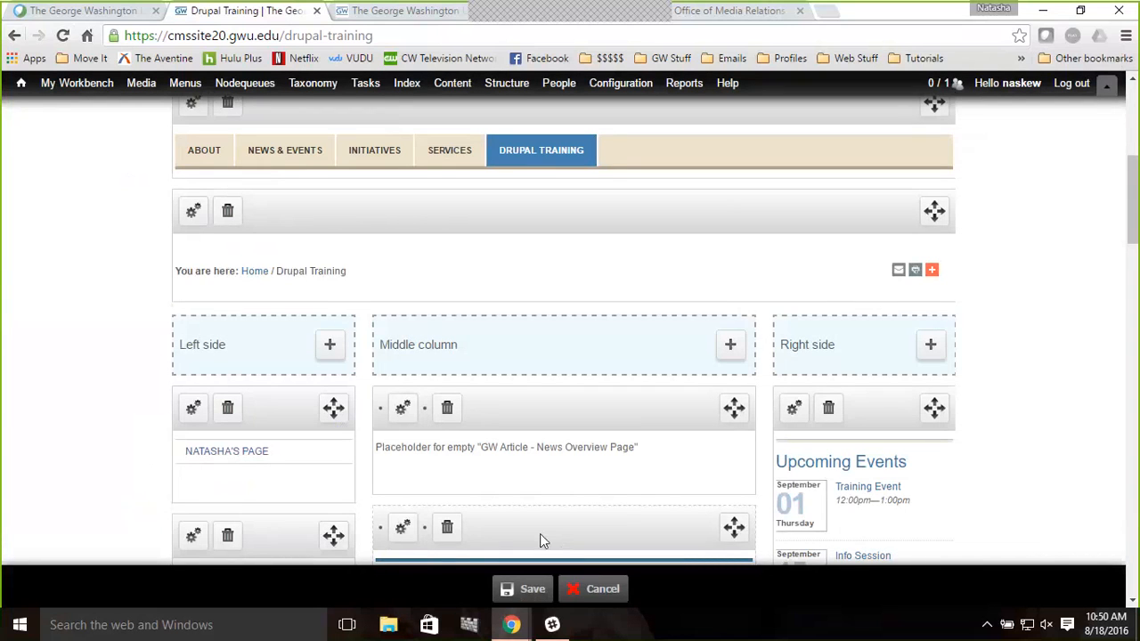
Move the Drupal Training content pane above the new headlines pane in the Middle column, save the layout and reload the page
left_click_drag(540, 534, 549, 407)
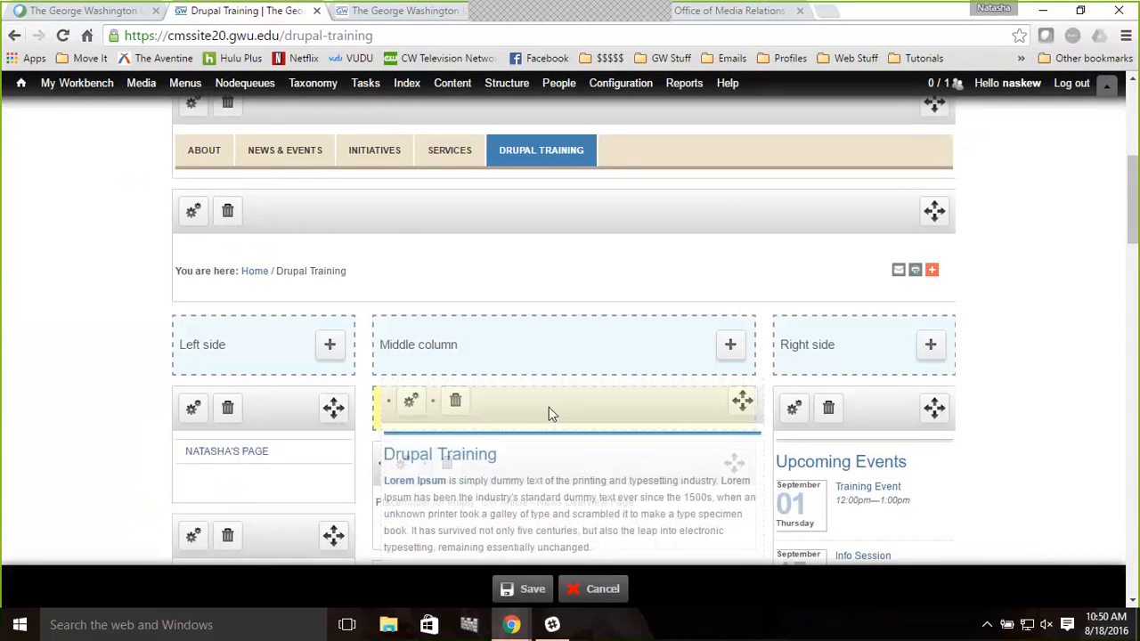
left_click(531, 590)
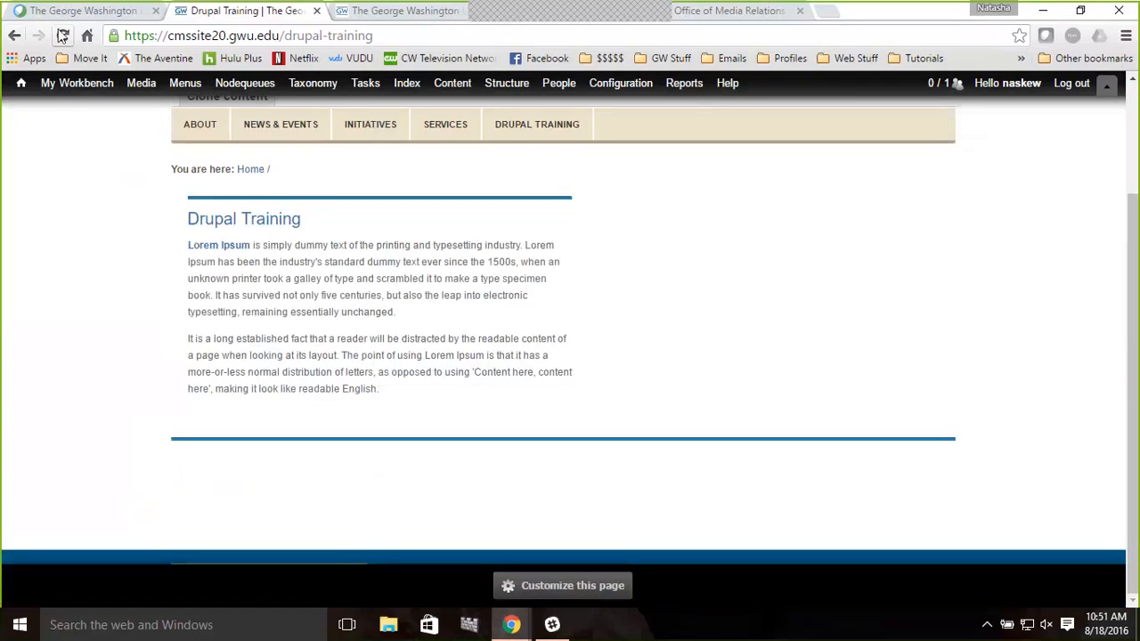
left_click(63, 37)
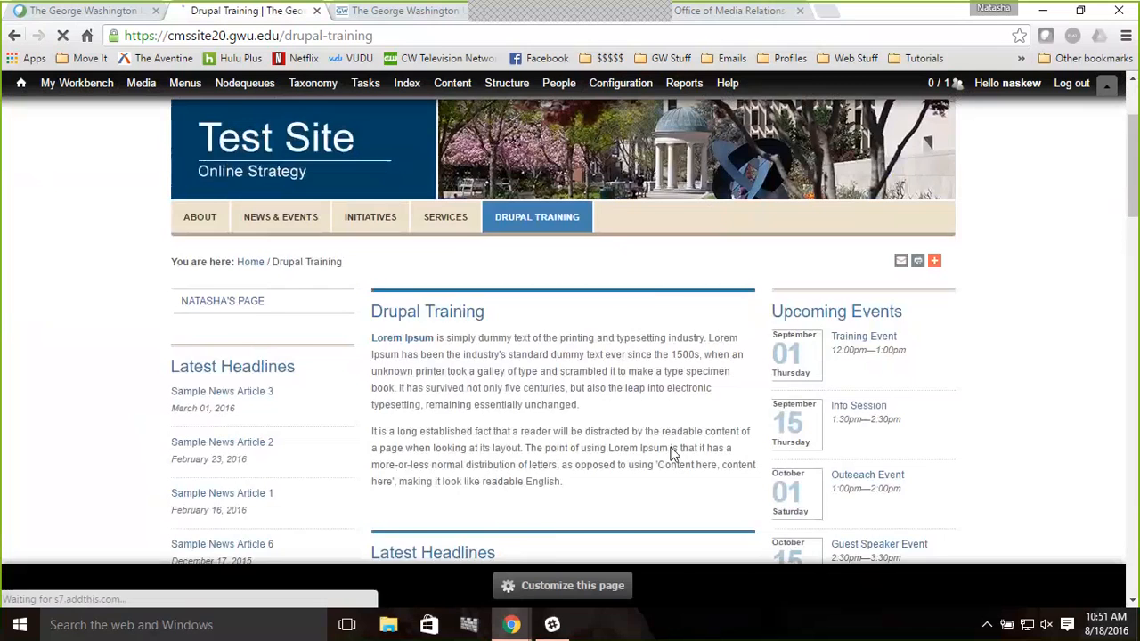
Scroll through the saved page to review the sidebar and middle-column headlines and events
scroll(674, 450, "down", 4)
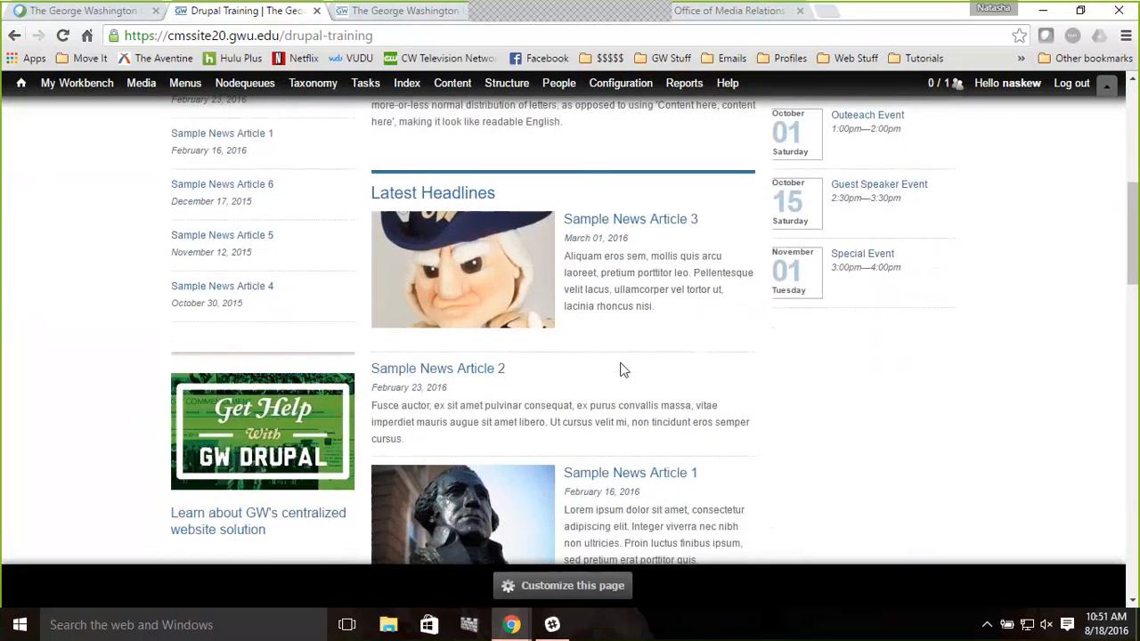
scroll(621, 369, "down", 1)
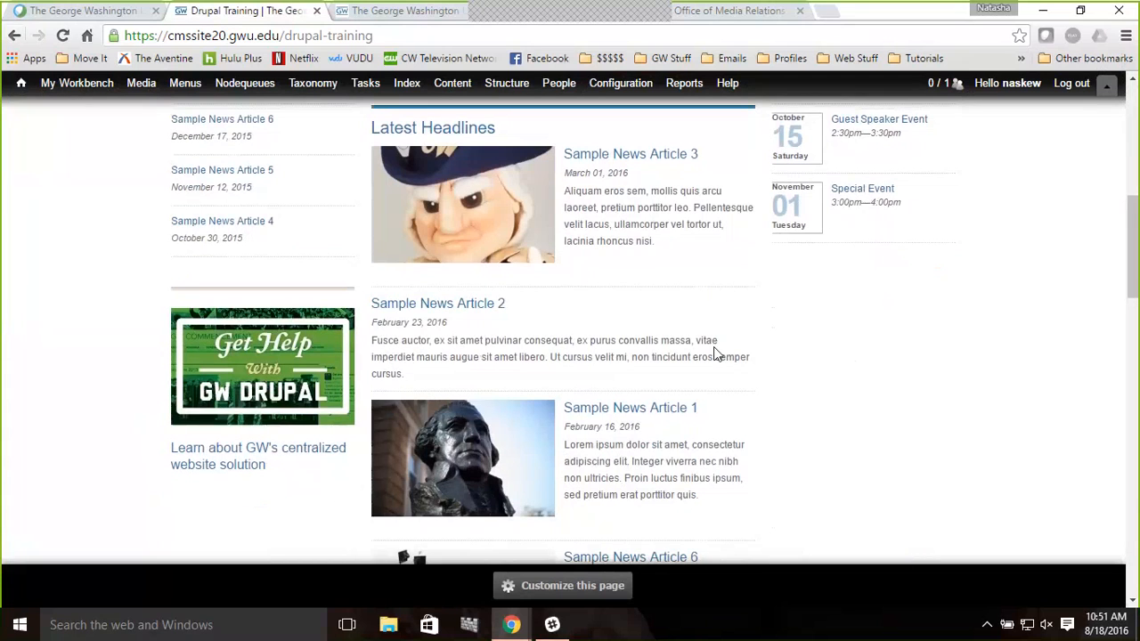
left_click_drag(716, 355, 626, 319)
left_click(575, 301)
scroll(654, 334, "down", 1)
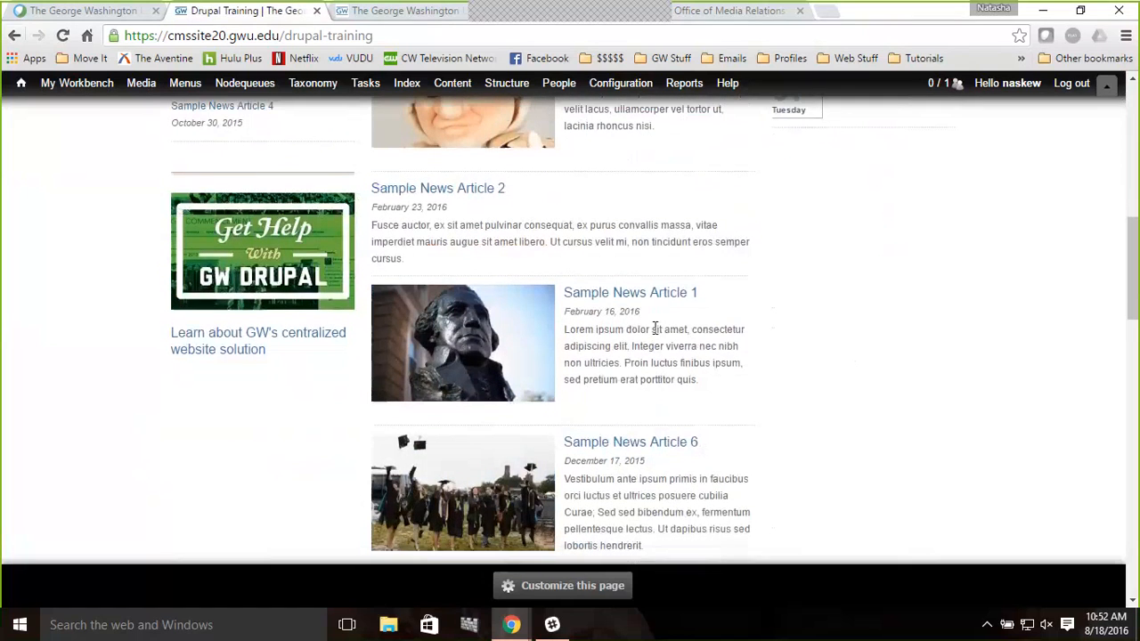
scroll(653, 329, "up", 2)
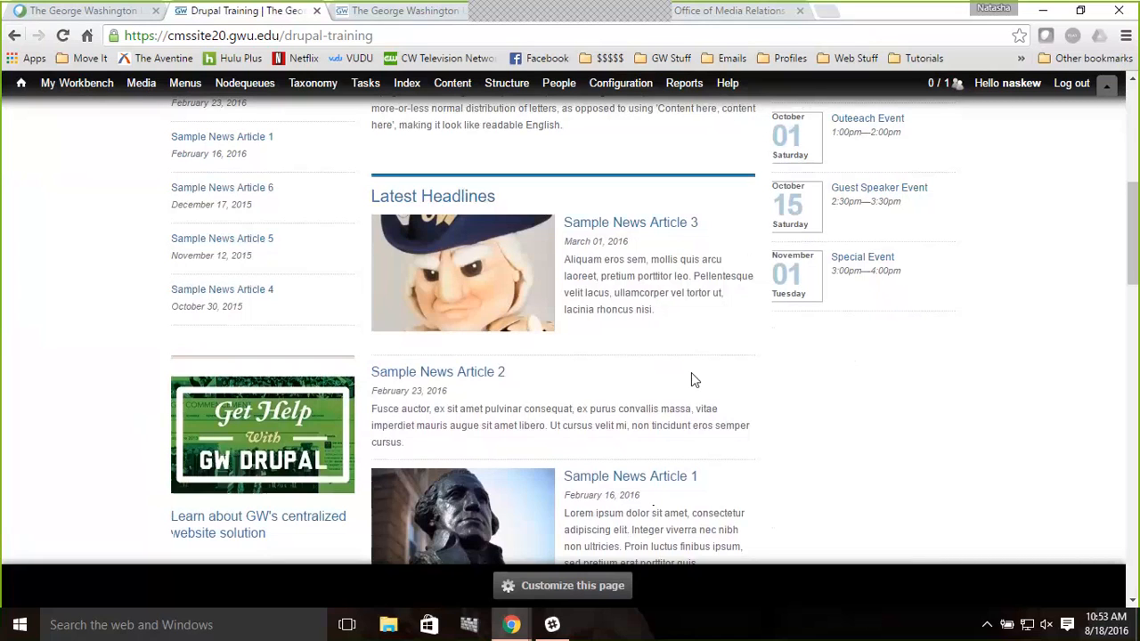
scroll(695, 380, "up", 1)
scroll(691, 381, "up", 2)
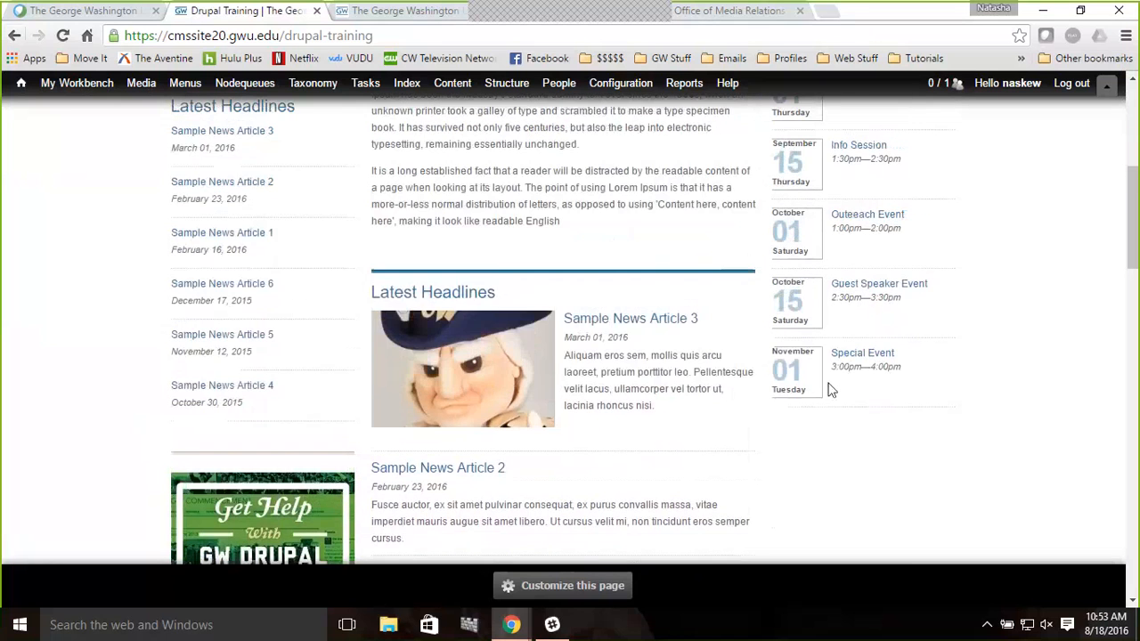
scroll(621, 325, "up", 1)
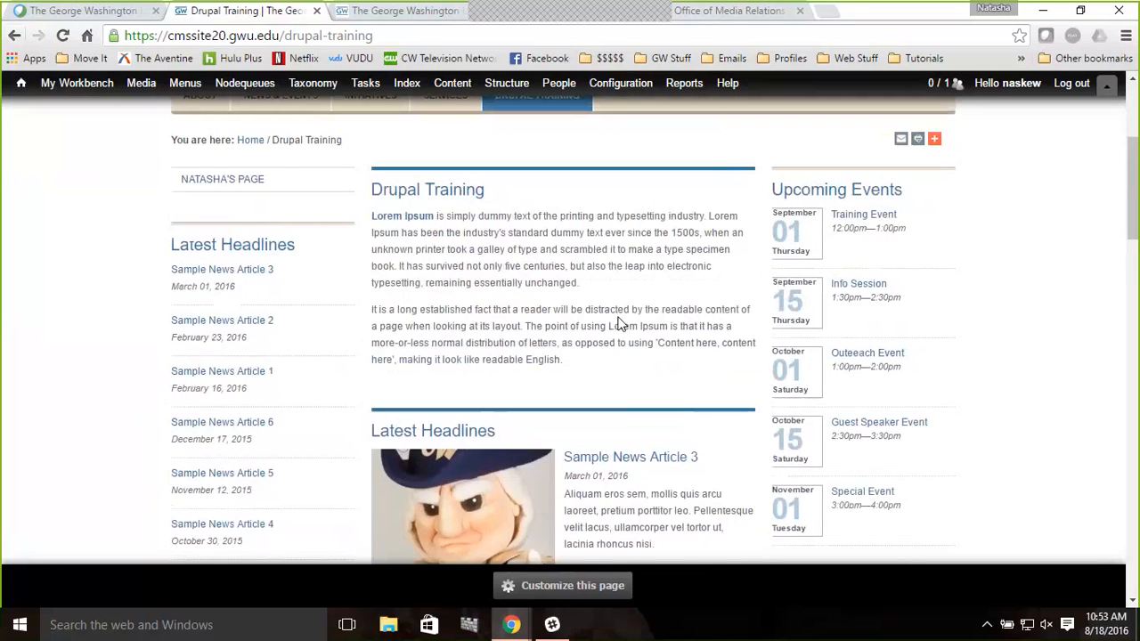
scroll(621, 324, "up", 1)
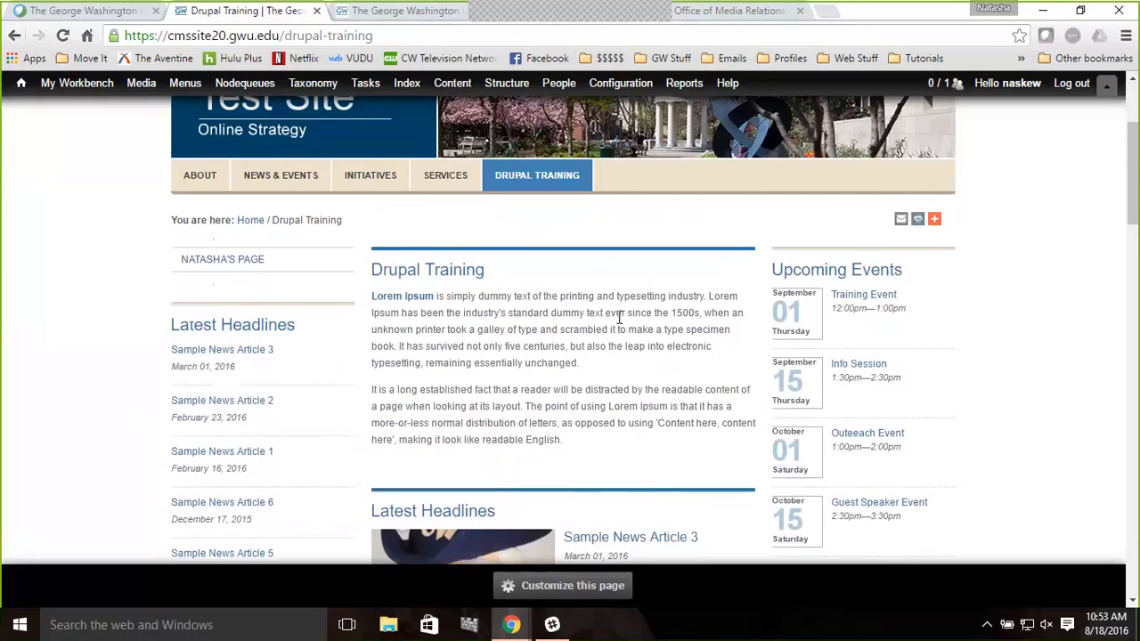
Customize the page again and add a GW Rss Events Display pane from GW Display Views - Site Placement to the Right side
left_click(580, 594)
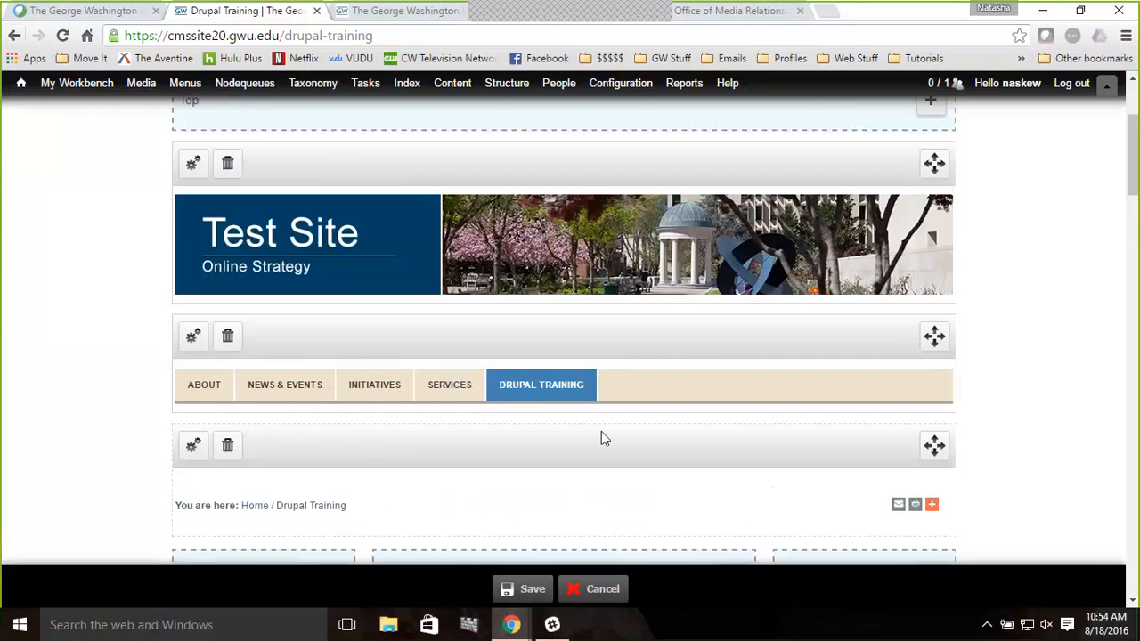
scroll(601, 434, "down", 2)
scroll(601, 436, "down", 1)
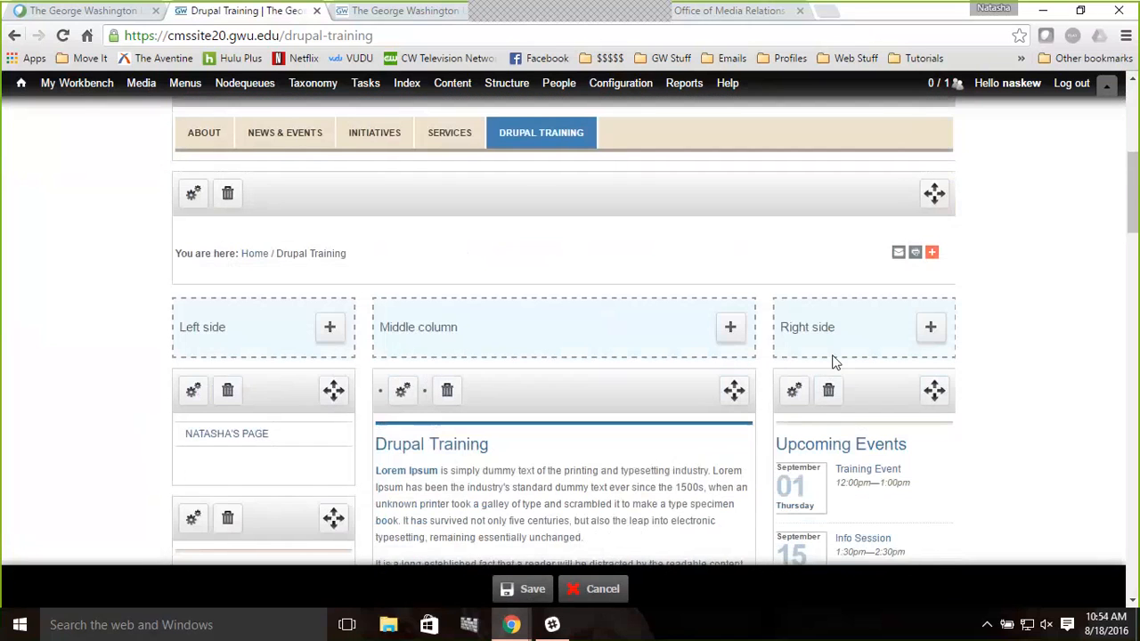
left_click(932, 329)
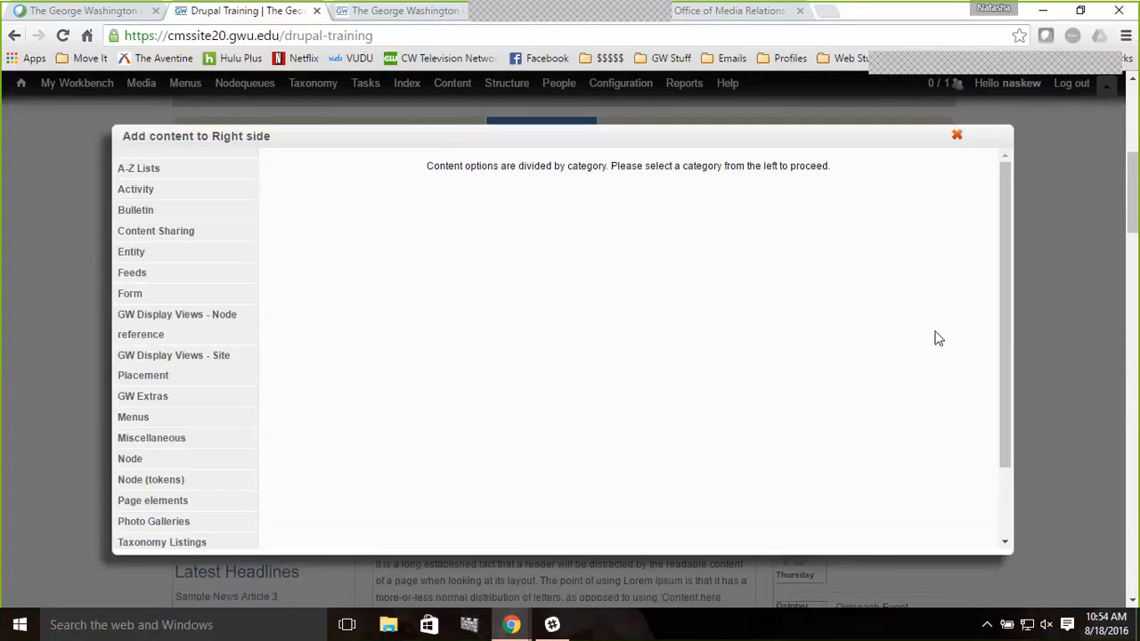
left_click(156, 365)
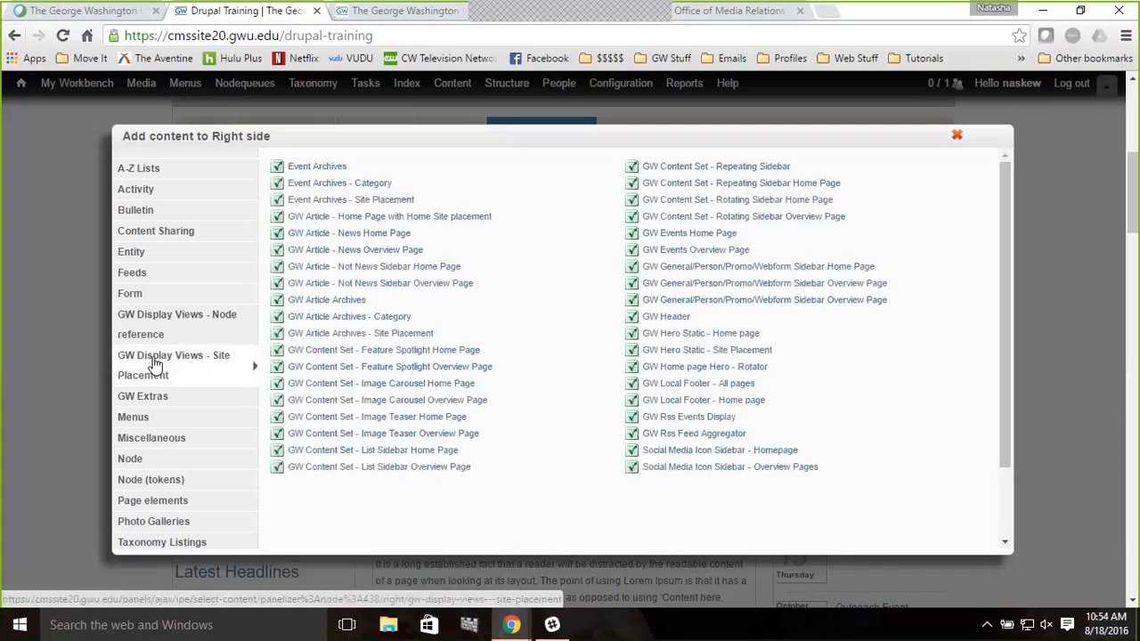
left_click(668, 417)
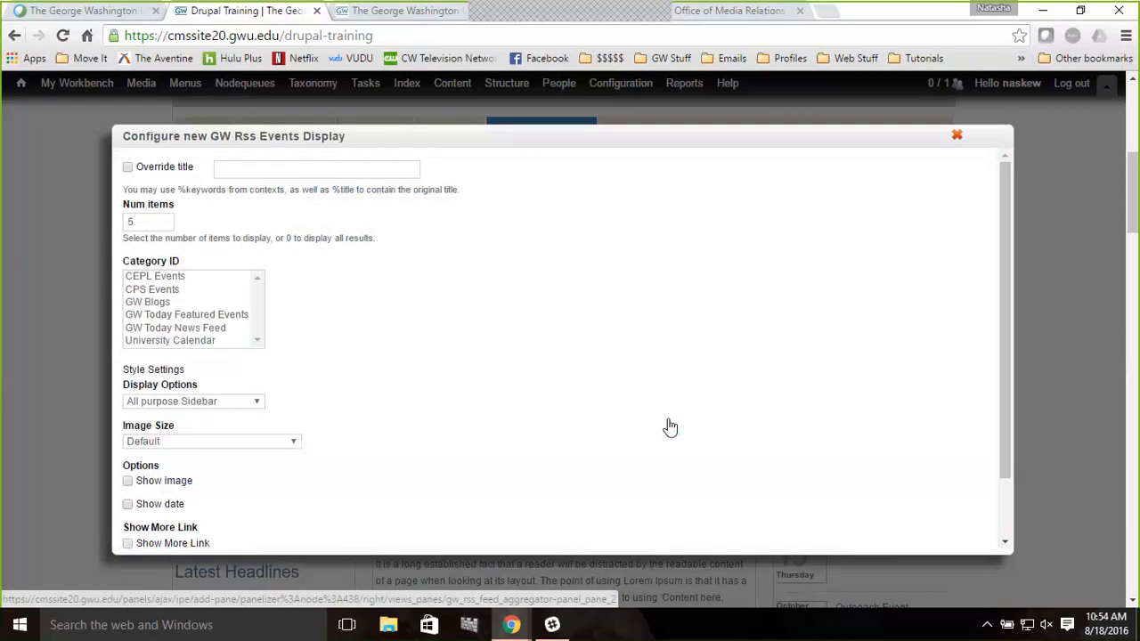
Override the pane's title as University Events and choose University Calendar as the category
left_click(155, 176)
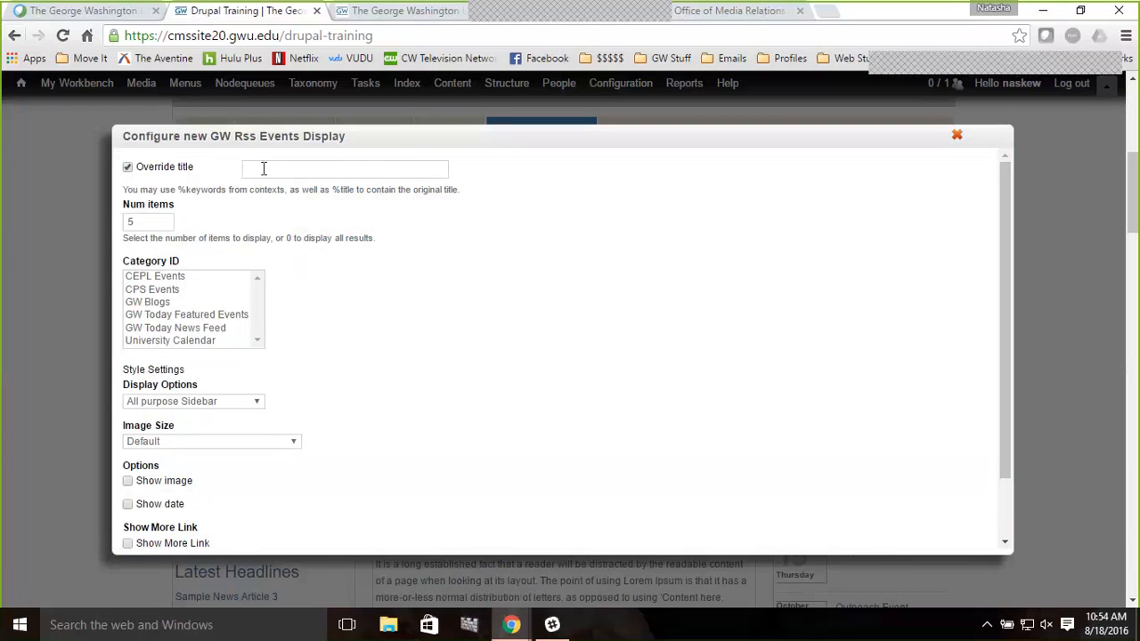
left_click(272, 173)
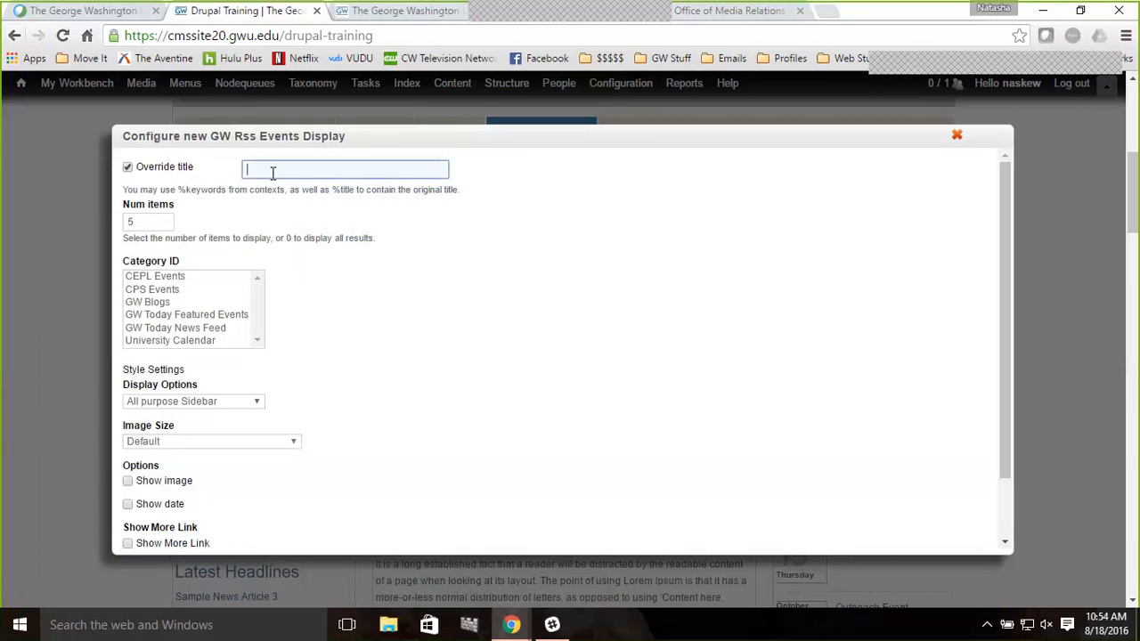
type("Unive")
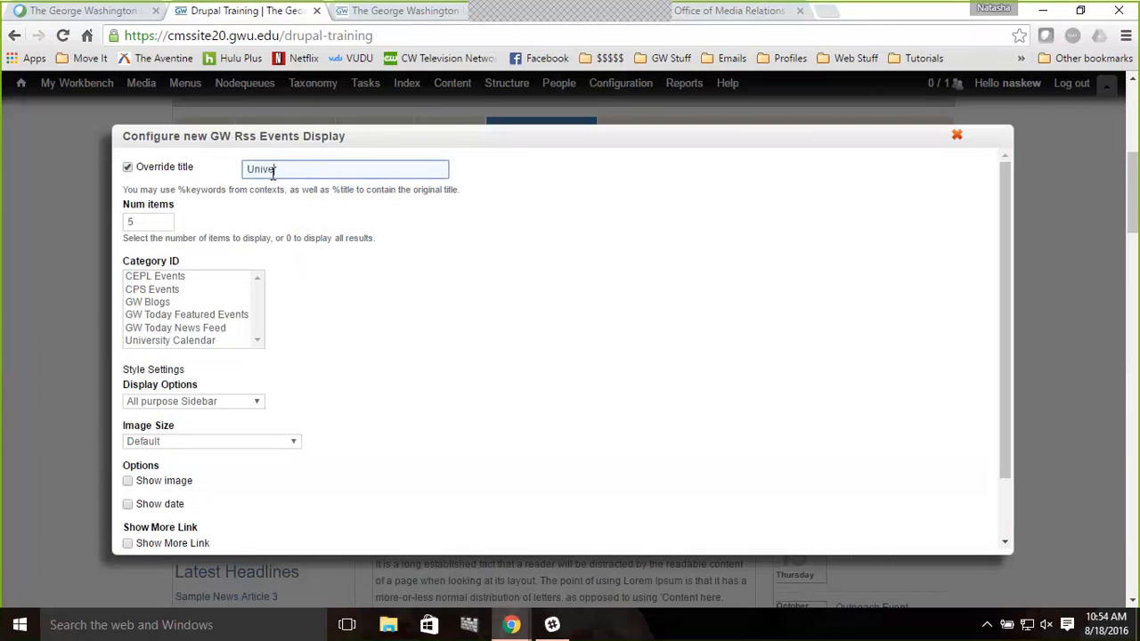
type("rsity Events")
left_click(176, 344)
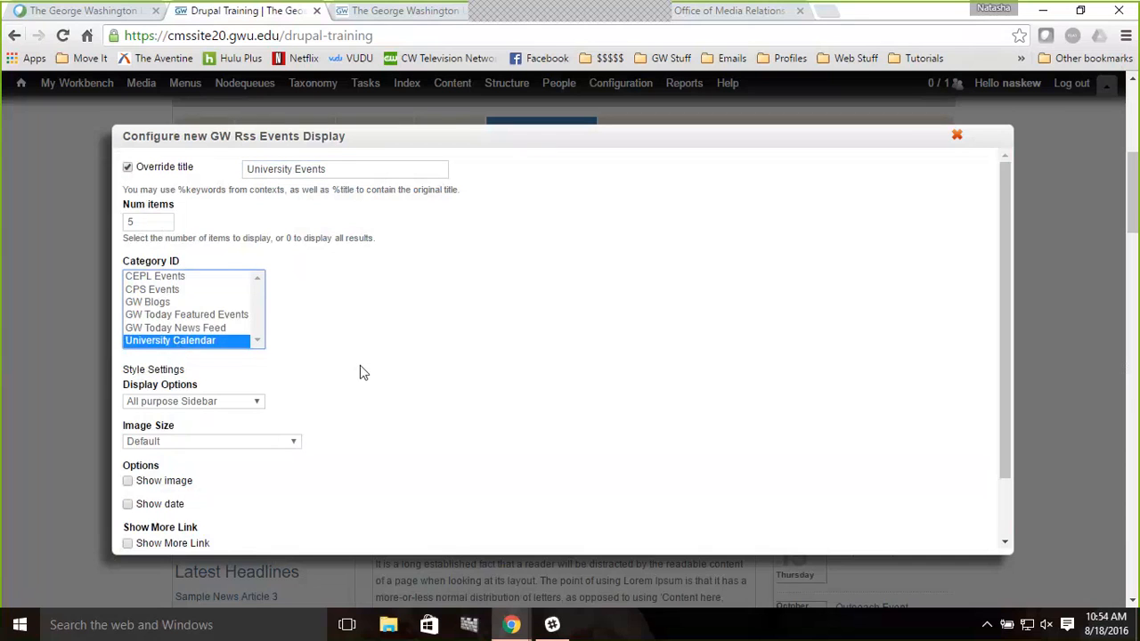
Set the display option to Events List Sidebar, enable Show date, and finish the pane
scroll(360, 372, "down", 2)
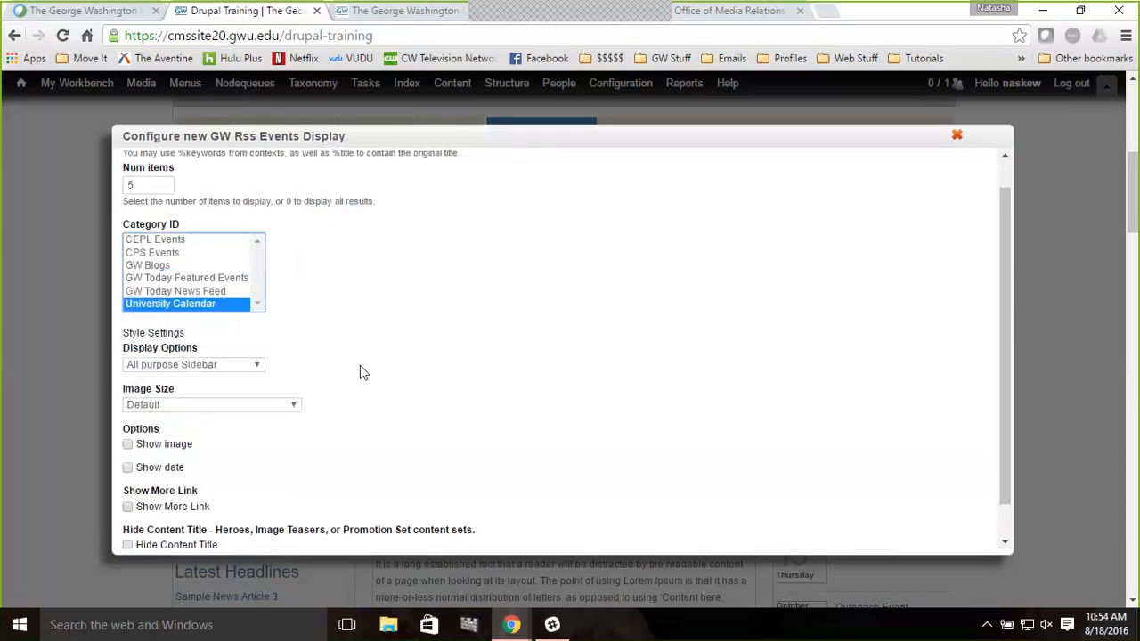
left_click(250, 357)
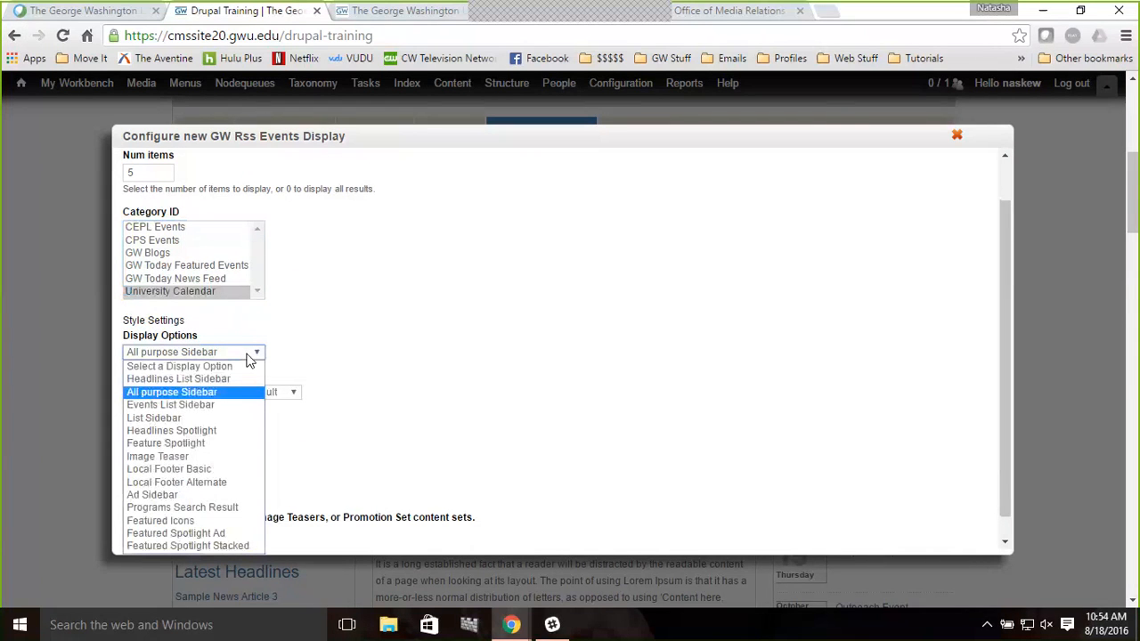
left_click(193, 412)
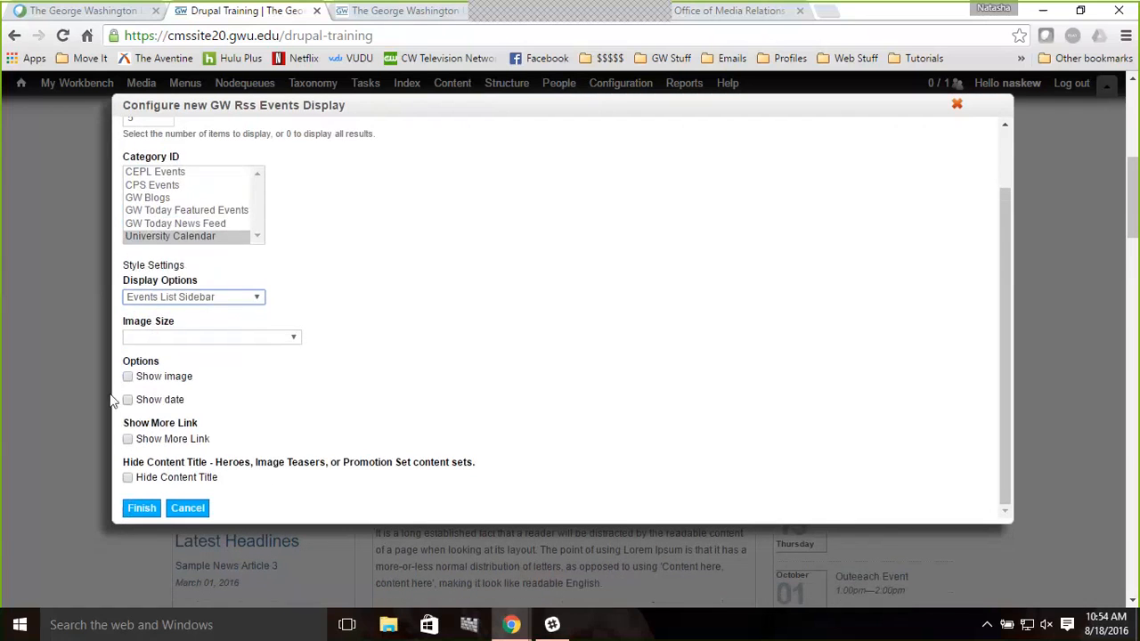
left_click(128, 402)
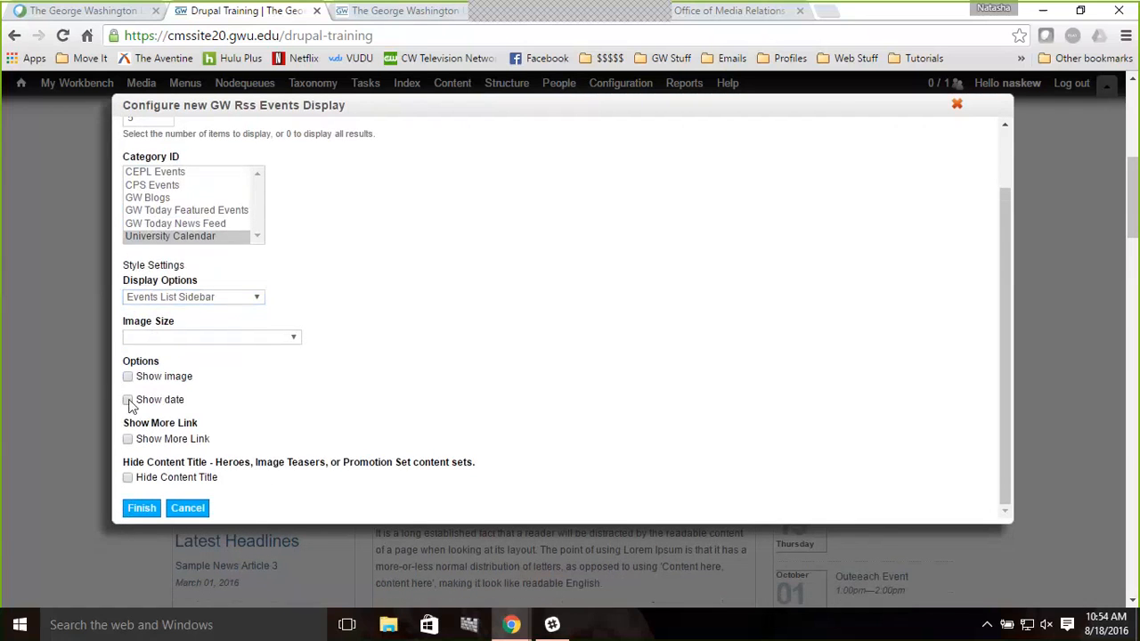
left_click(143, 509)
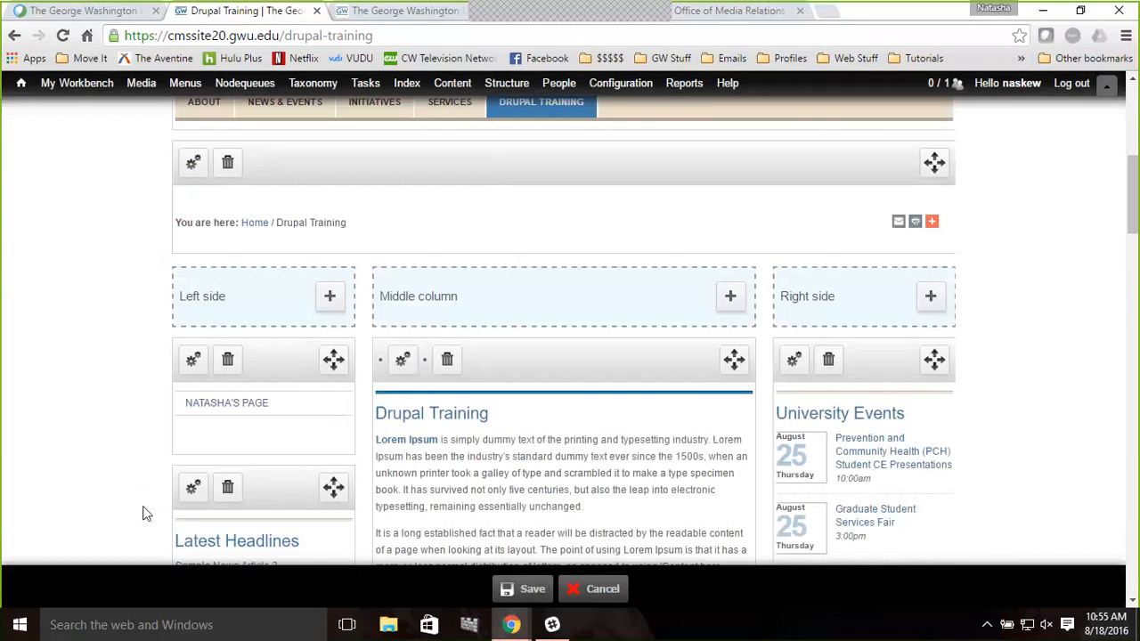
Scroll through the layout to review the new University Events pane in the Right side
scroll(944, 421, "down", 2)
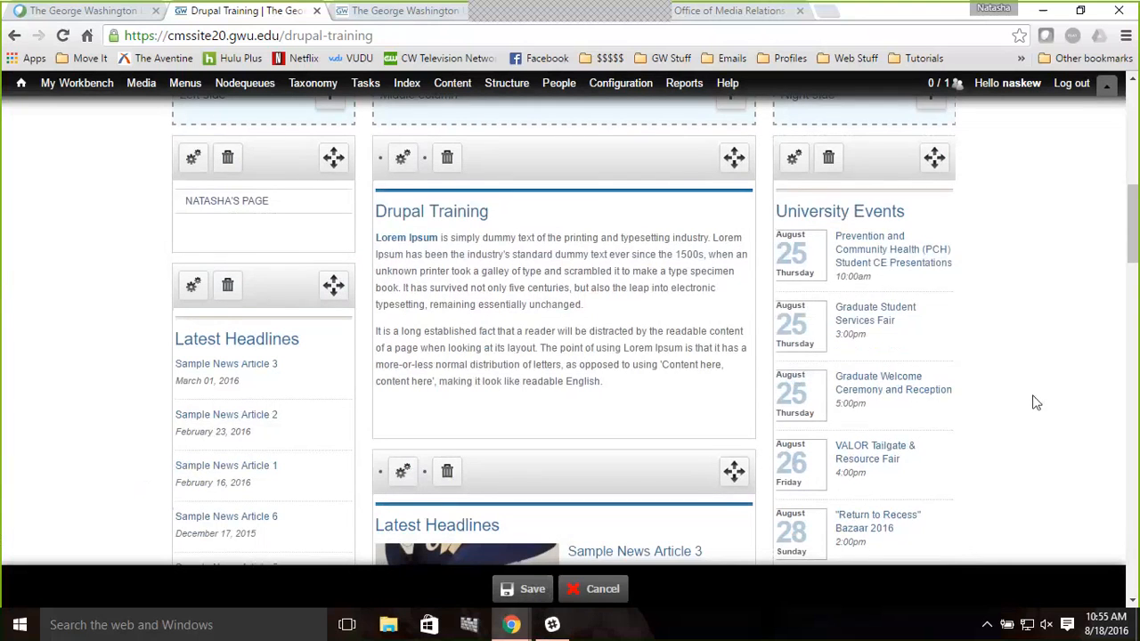
scroll(1036, 403, "down", 1)
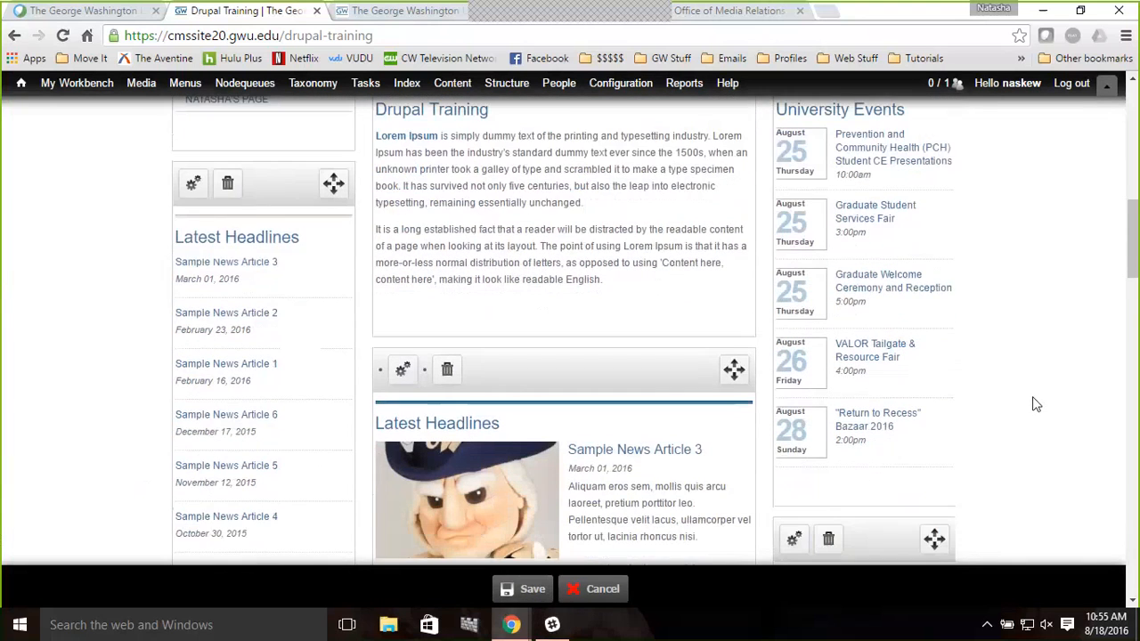
scroll(1036, 403, "up", 1)
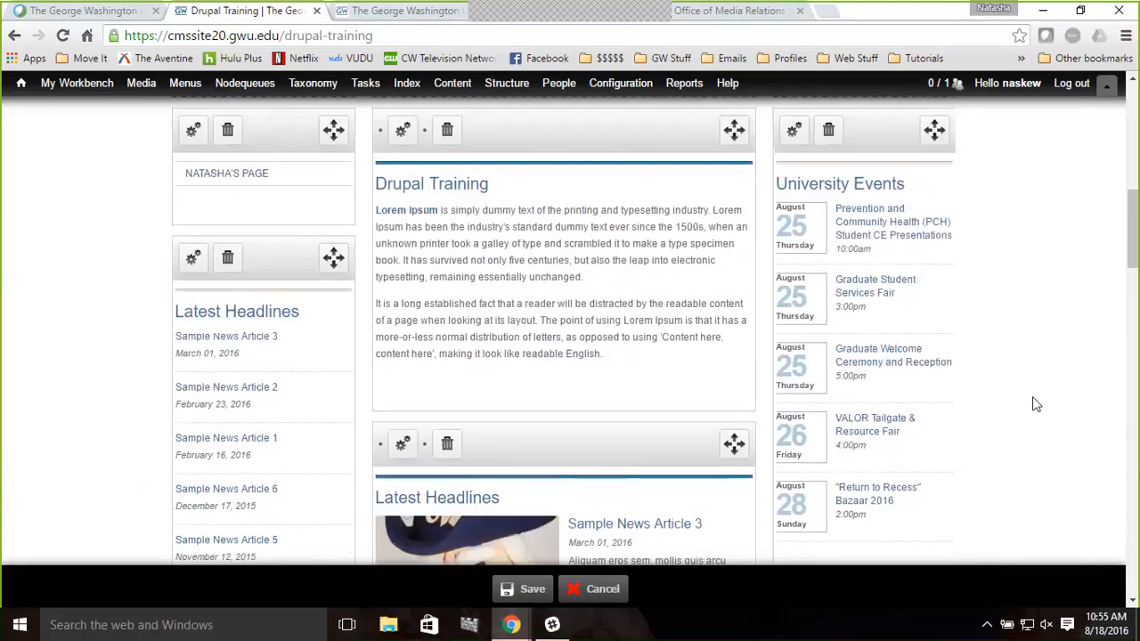
Open the first University Events item to preview its calendar page, then close that tab
left_click(871, 233)
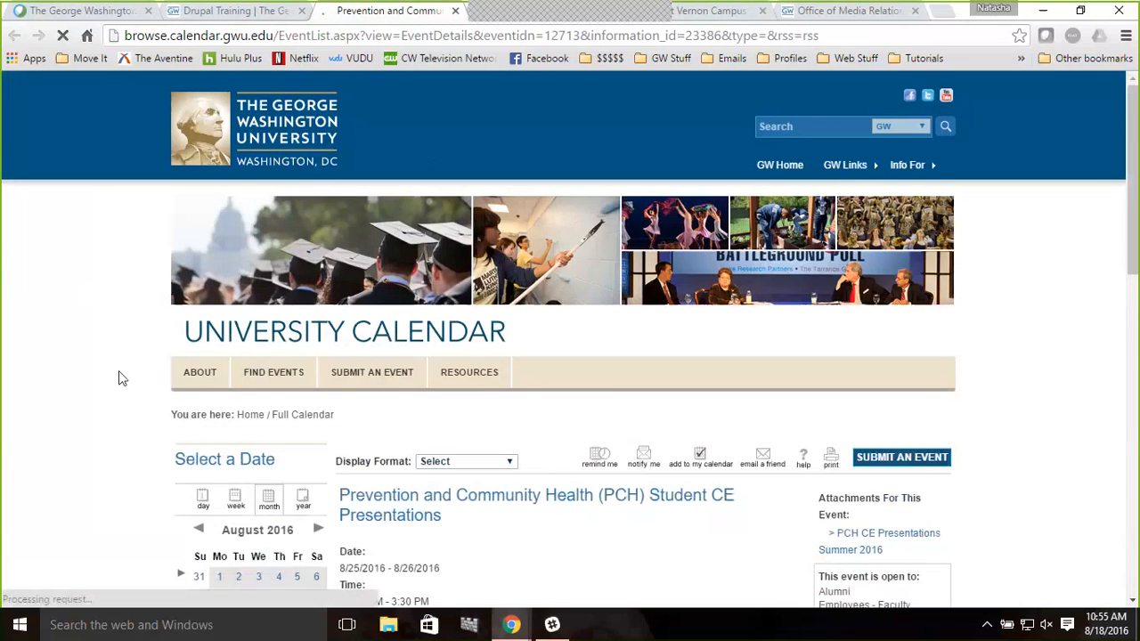
scroll(122, 379, "down", 1)
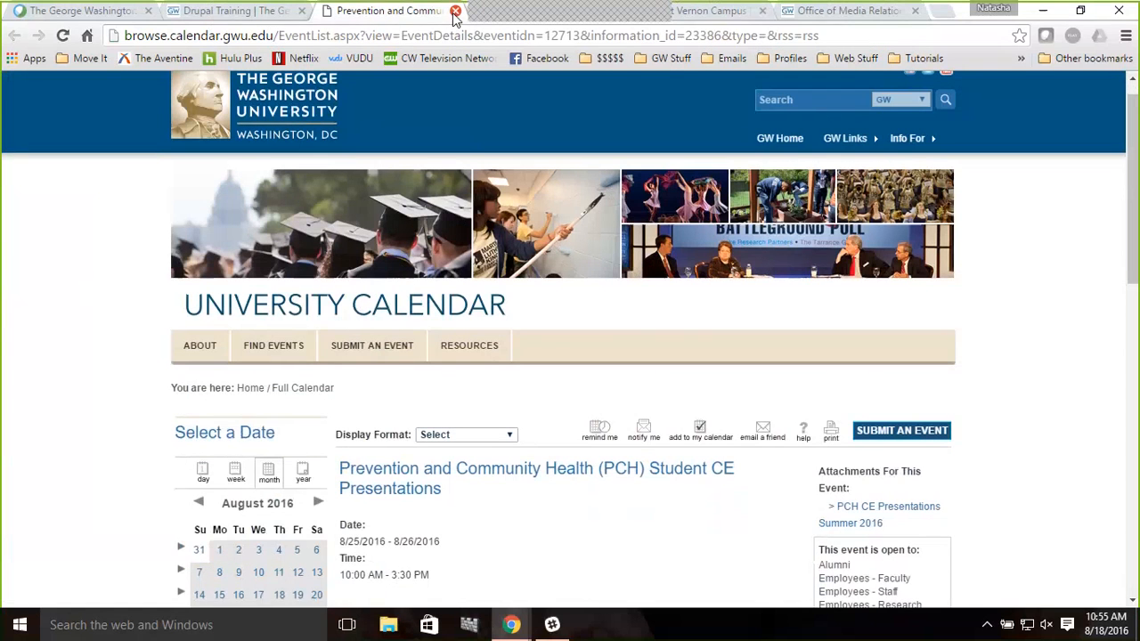
left_click(455, 10)
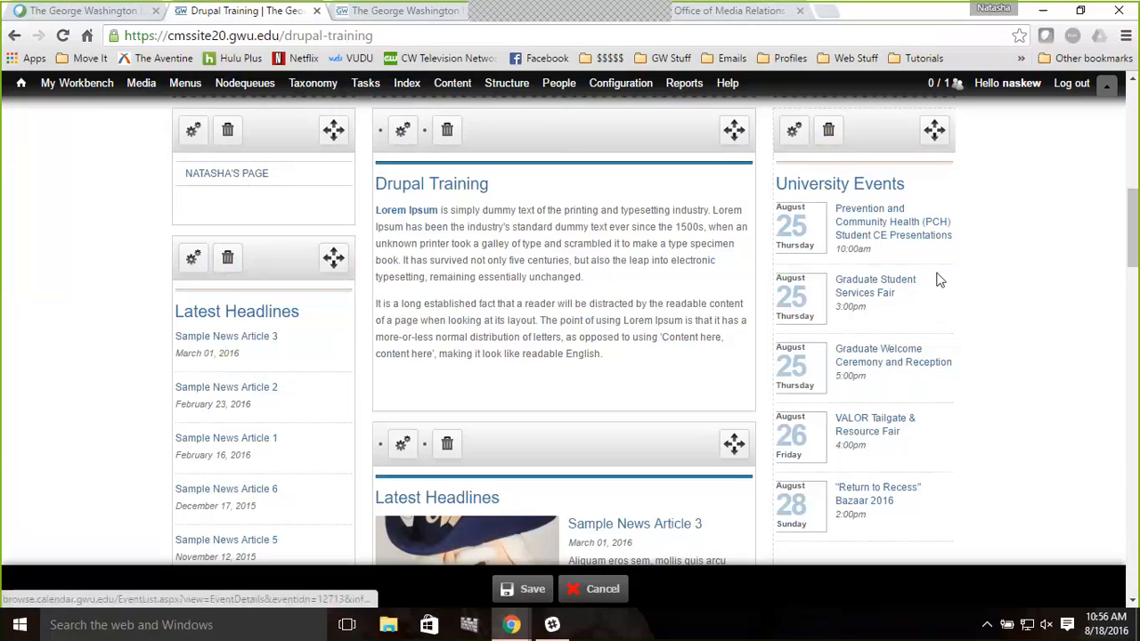
Add a GW Rss Feed Aggregator pane from GW Display Views - Site Placement to the Left side
scroll(1033, 333, "down", 2)
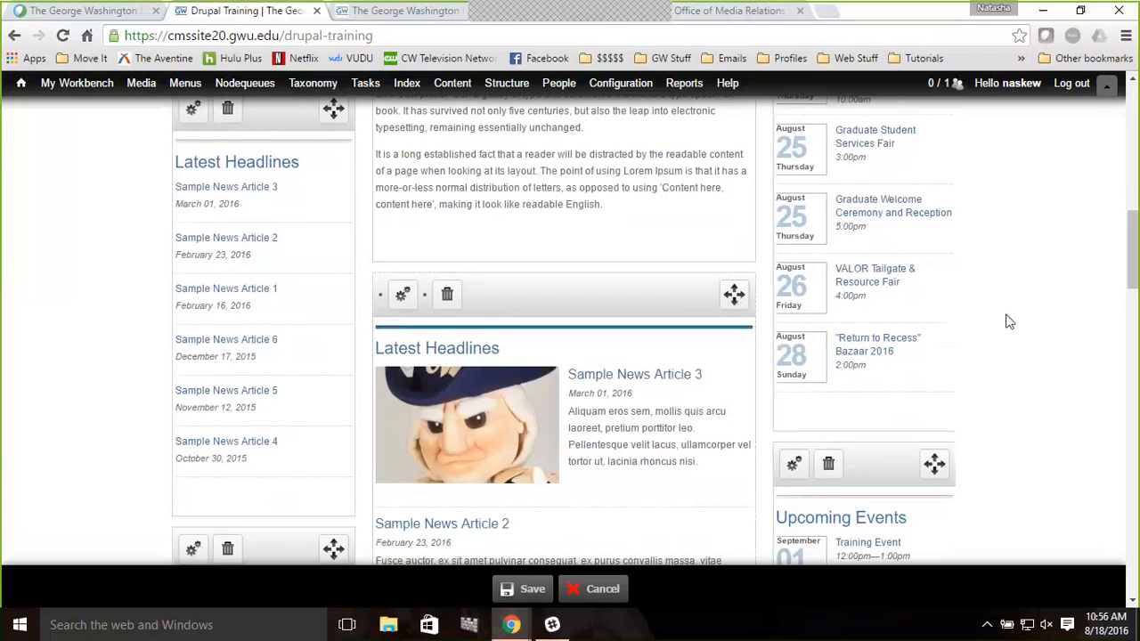
scroll(1033, 318, "up", 1)
scroll(1033, 318, "up", 2)
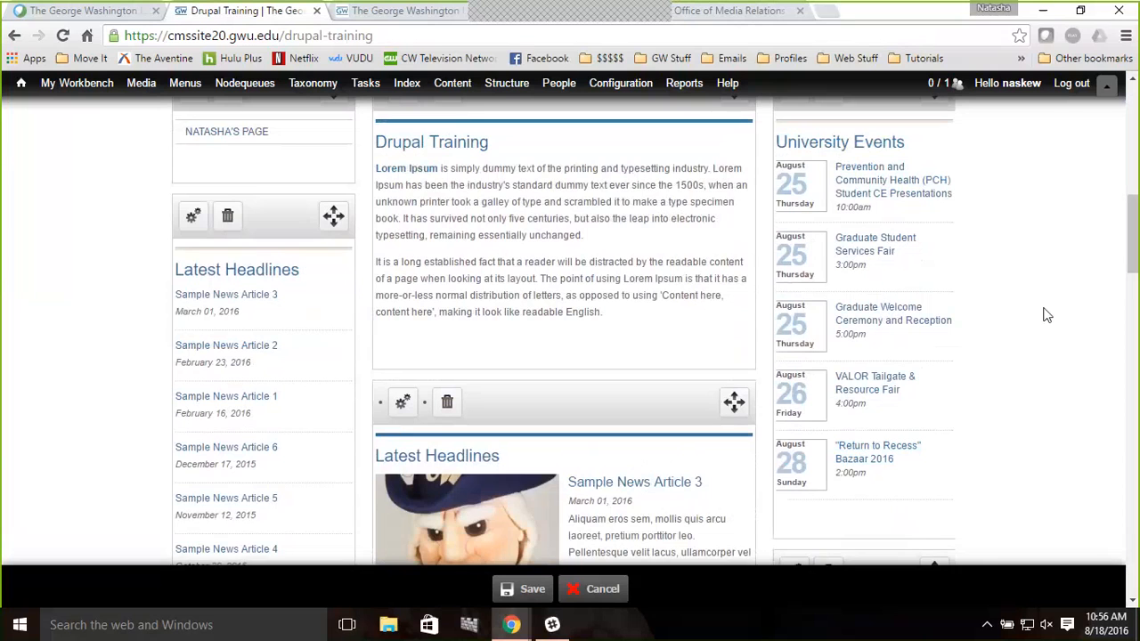
scroll(1046, 315, "up", 1)
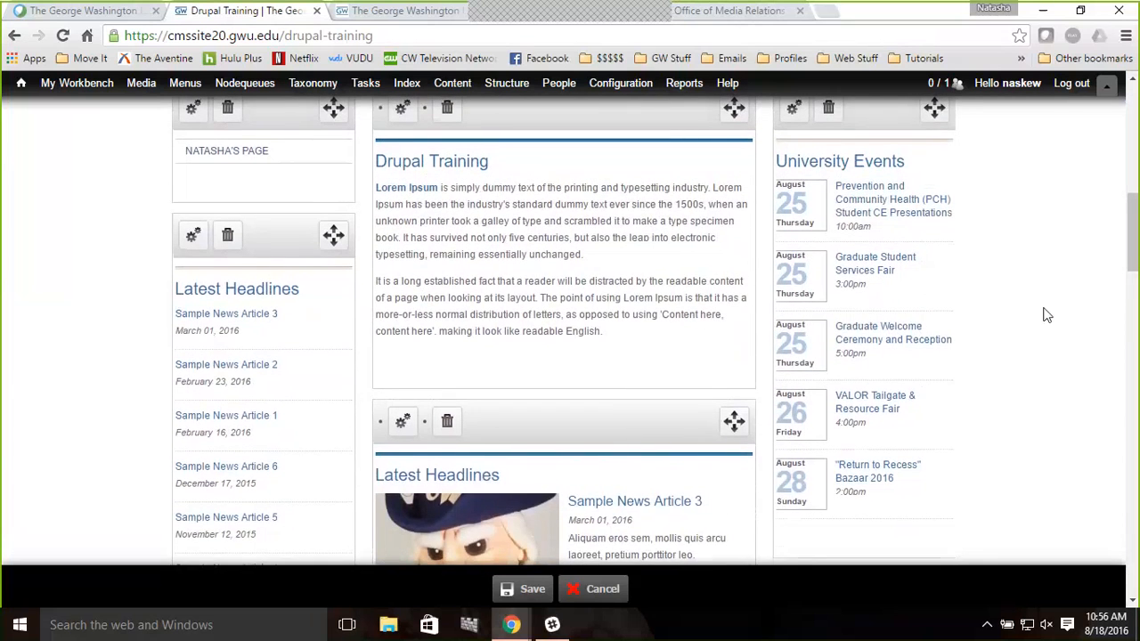
scroll(1046, 315, "up", 3)
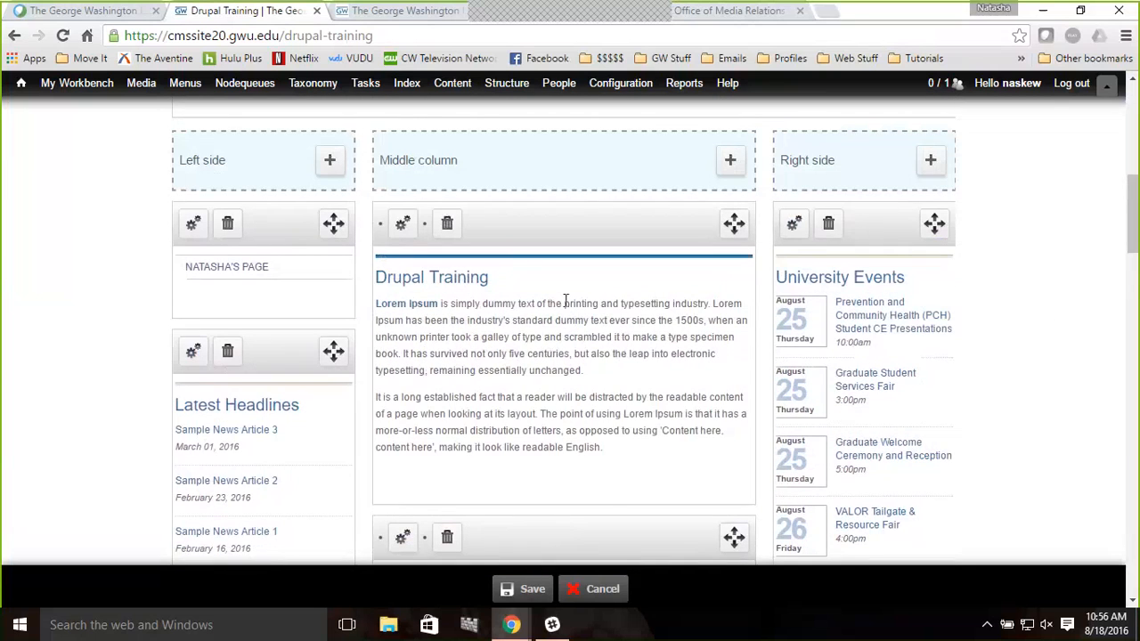
left_click(333, 161)
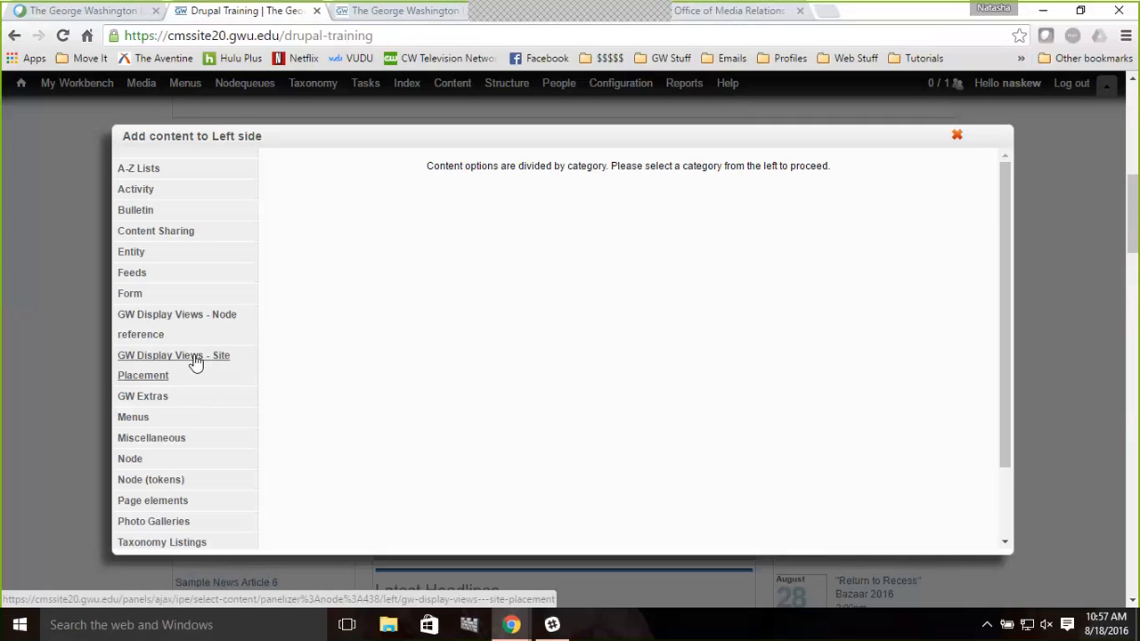
left_click(196, 363)
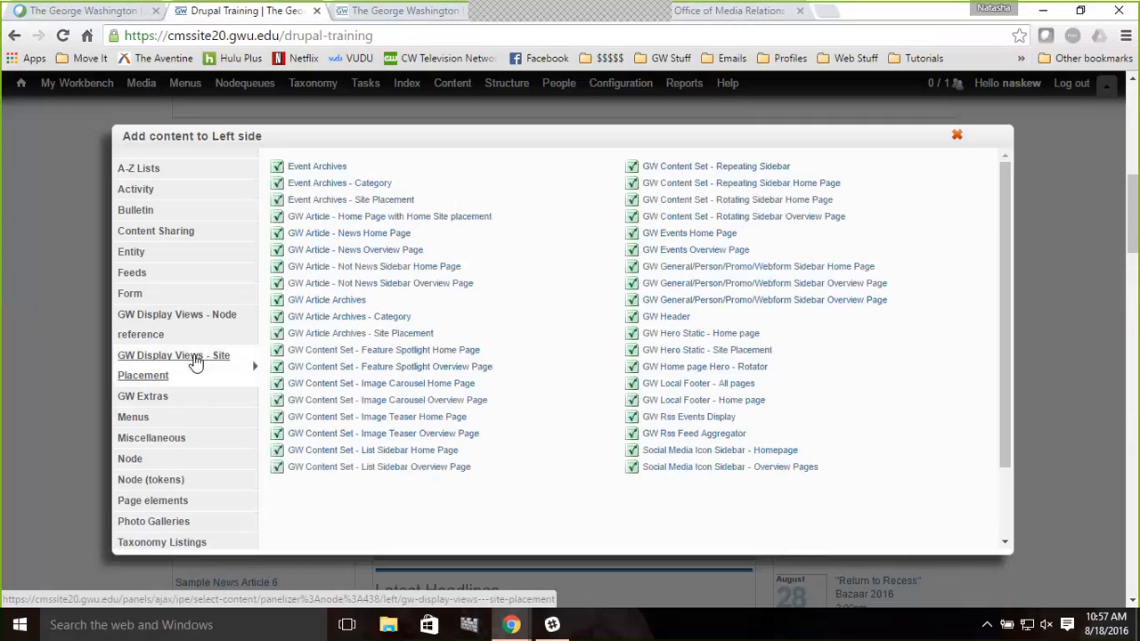
left_click(698, 436)
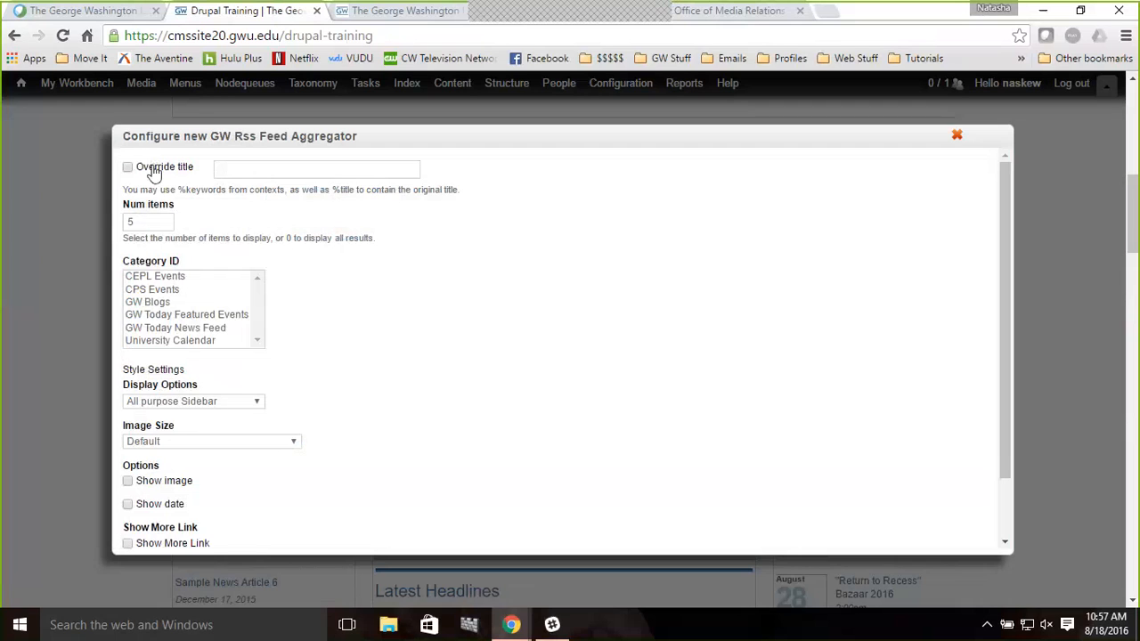
Override the pane's title as Latest from the Food Institute, choose GW Blogs as the category, and finish the pane
left_click(153, 169)
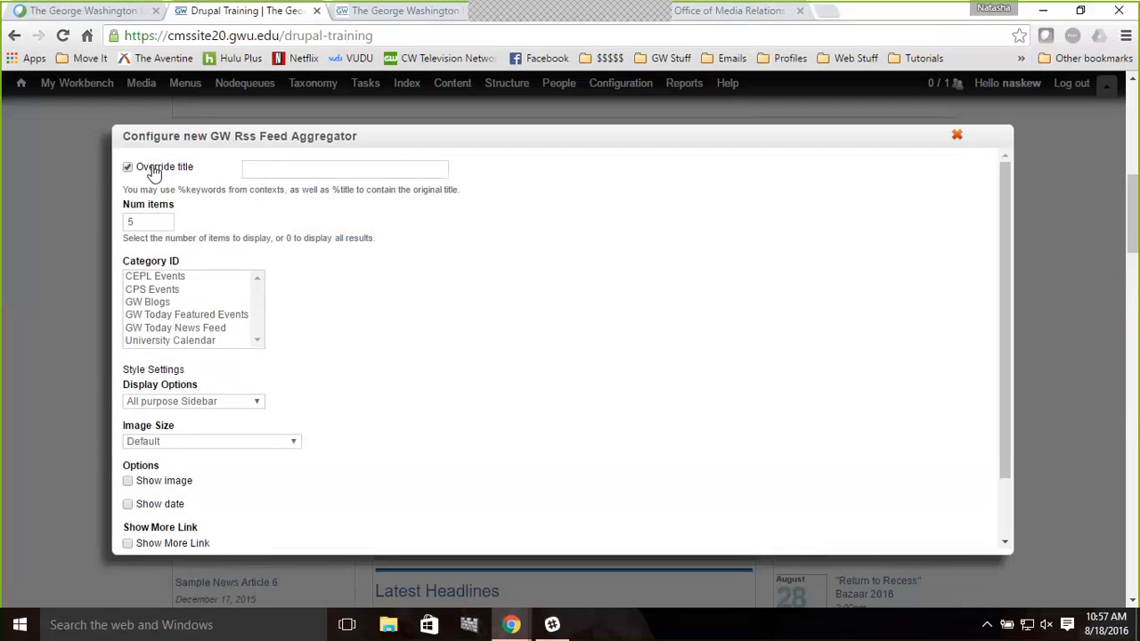
left_click(269, 169)
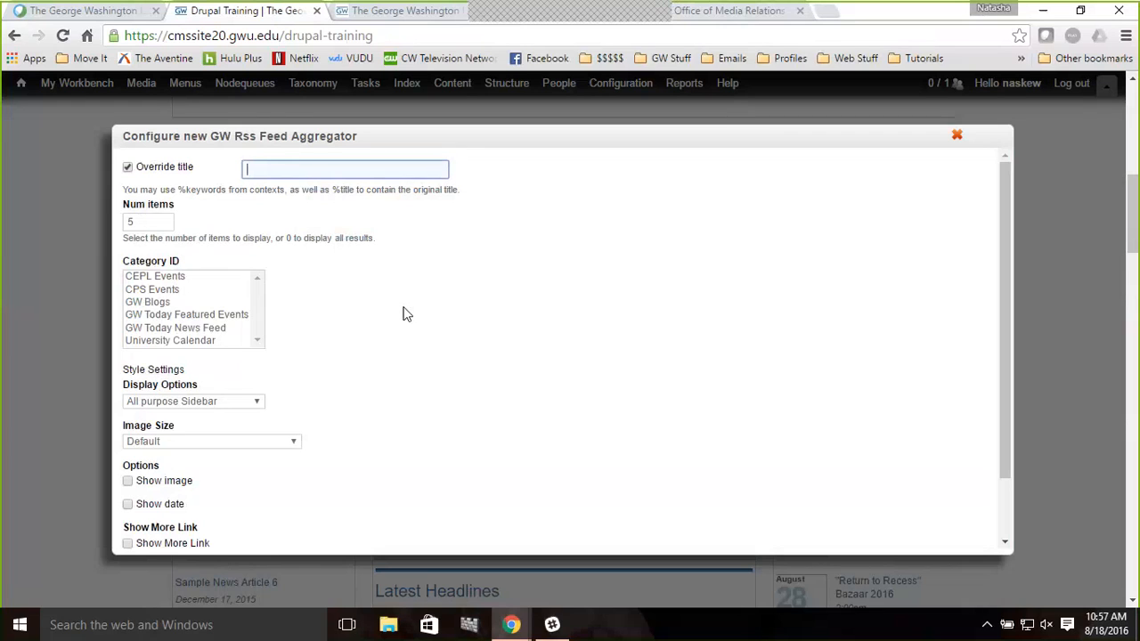
type("Latest from the Food Institute")
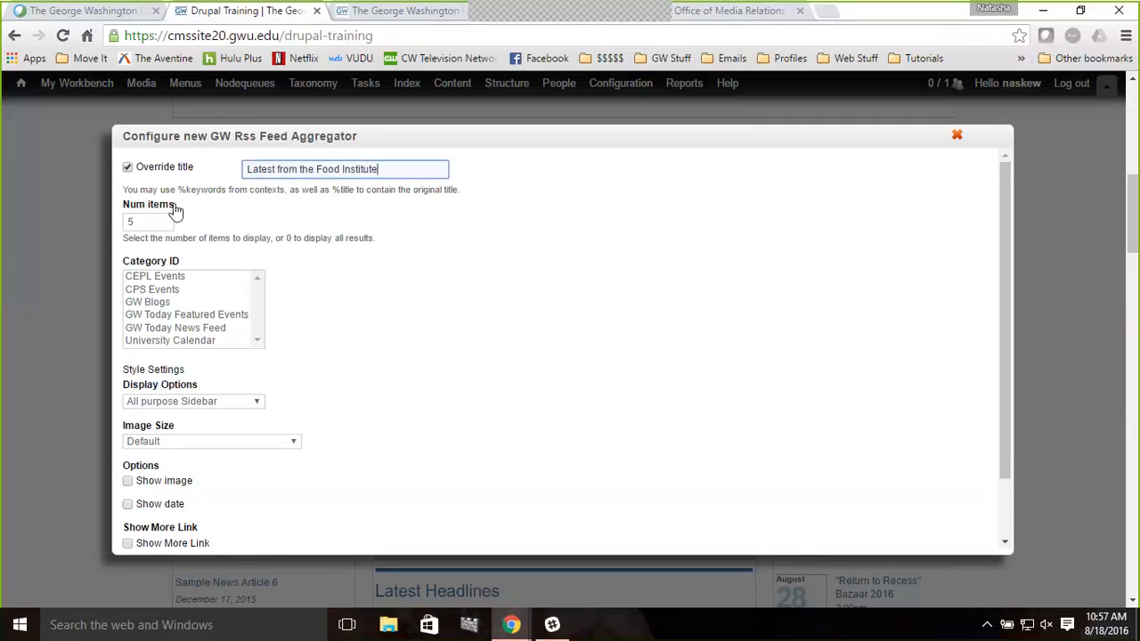
left_click(156, 303)
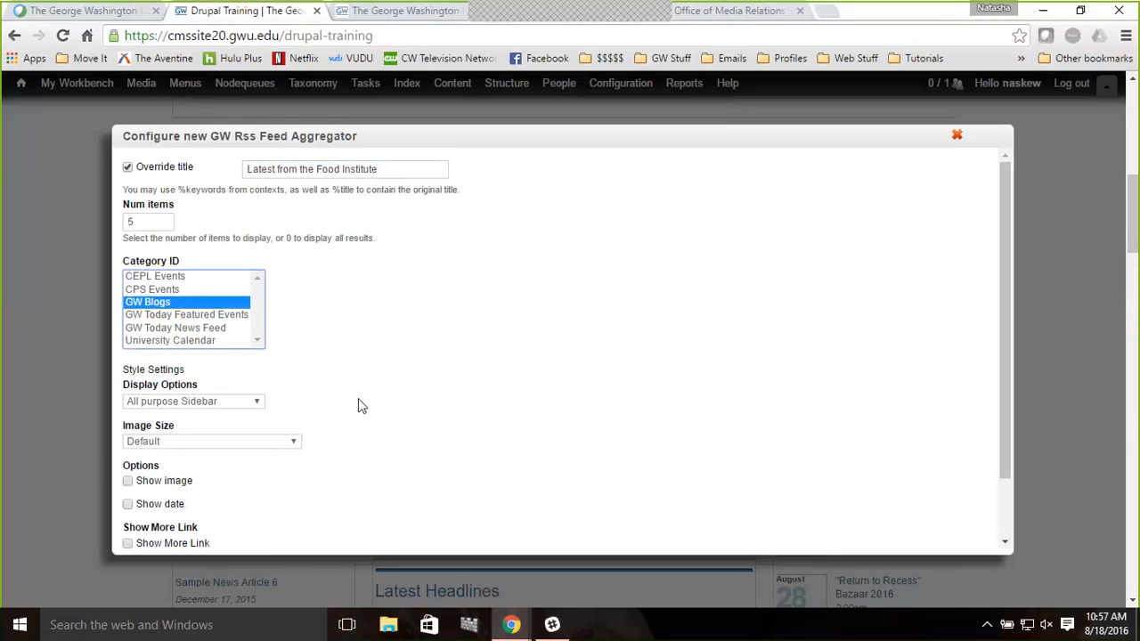
scroll(362, 406, "down", 1)
scroll(360, 406, "down", 1)
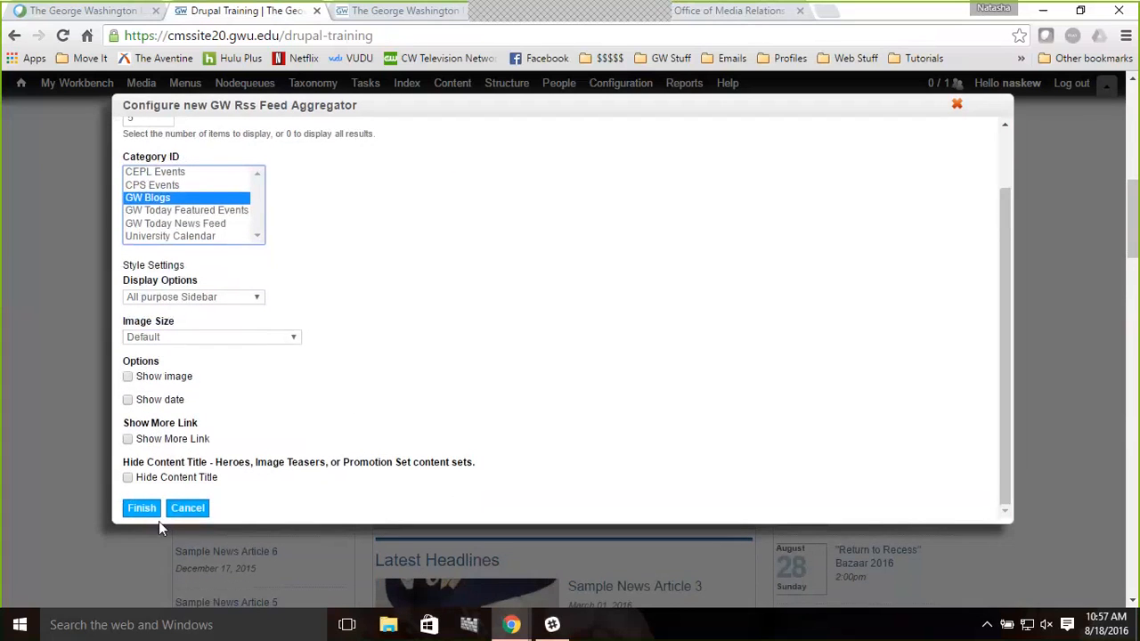
left_click(141, 510)
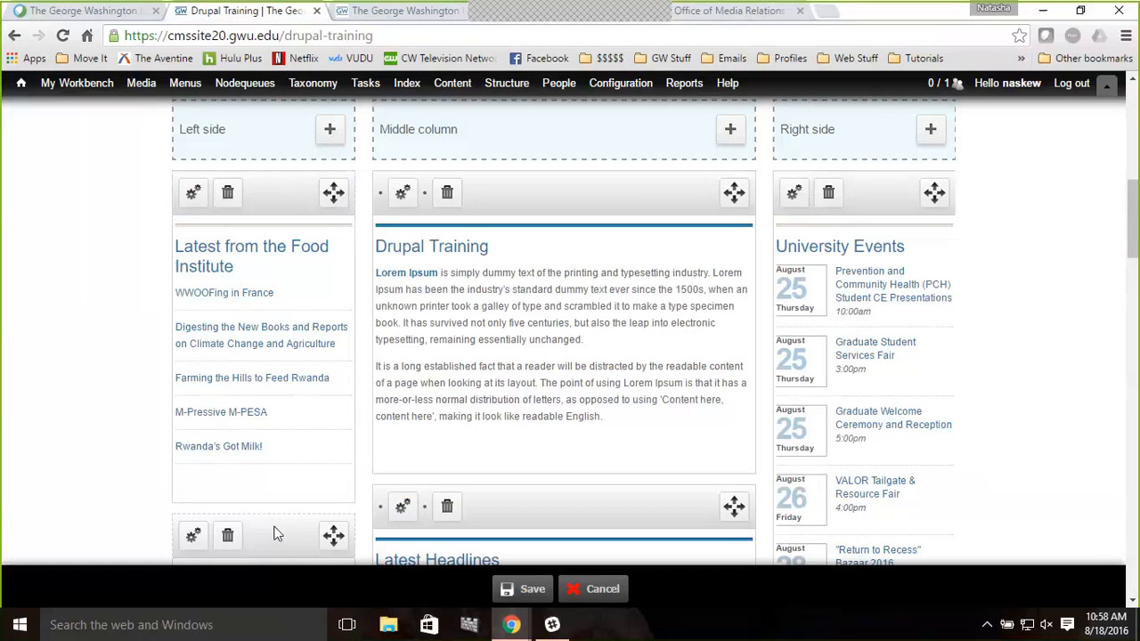
Move the NATASHA'S PAGE pane back to the top of the Left side, save the layout and reload the page
left_click_drag(274, 532, 276, 199)
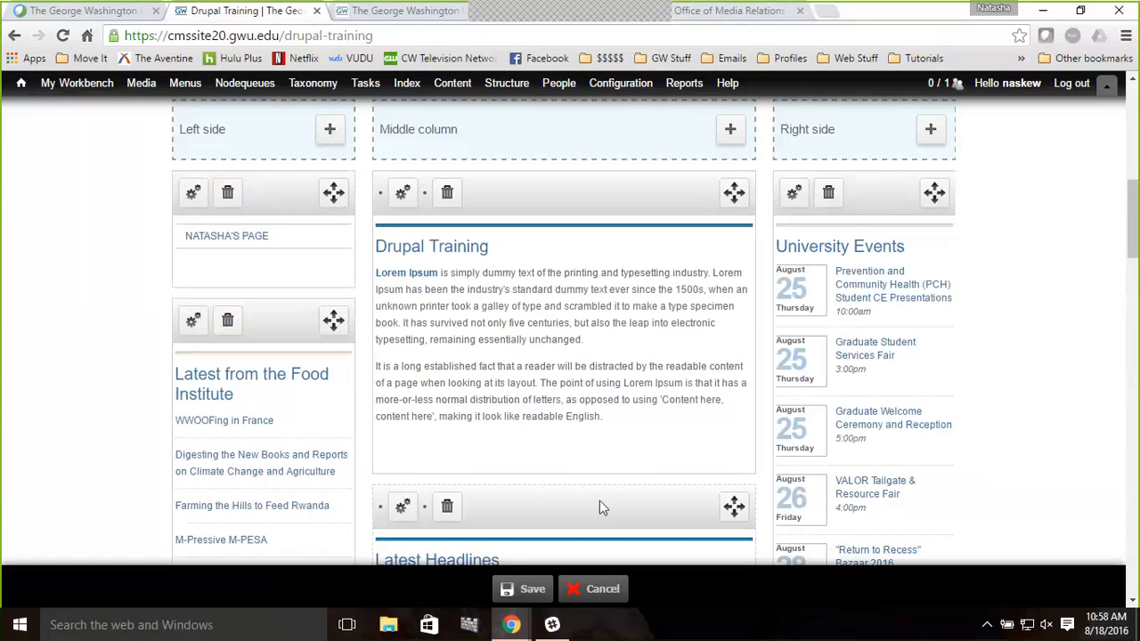
left_click(527, 592)
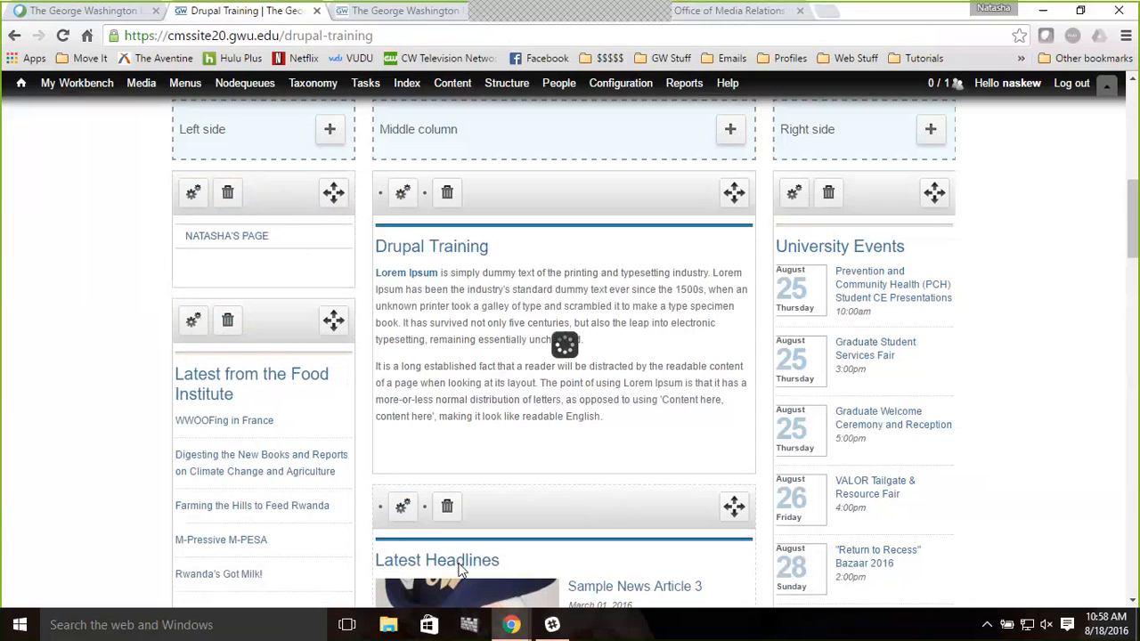
left_click(63, 36)
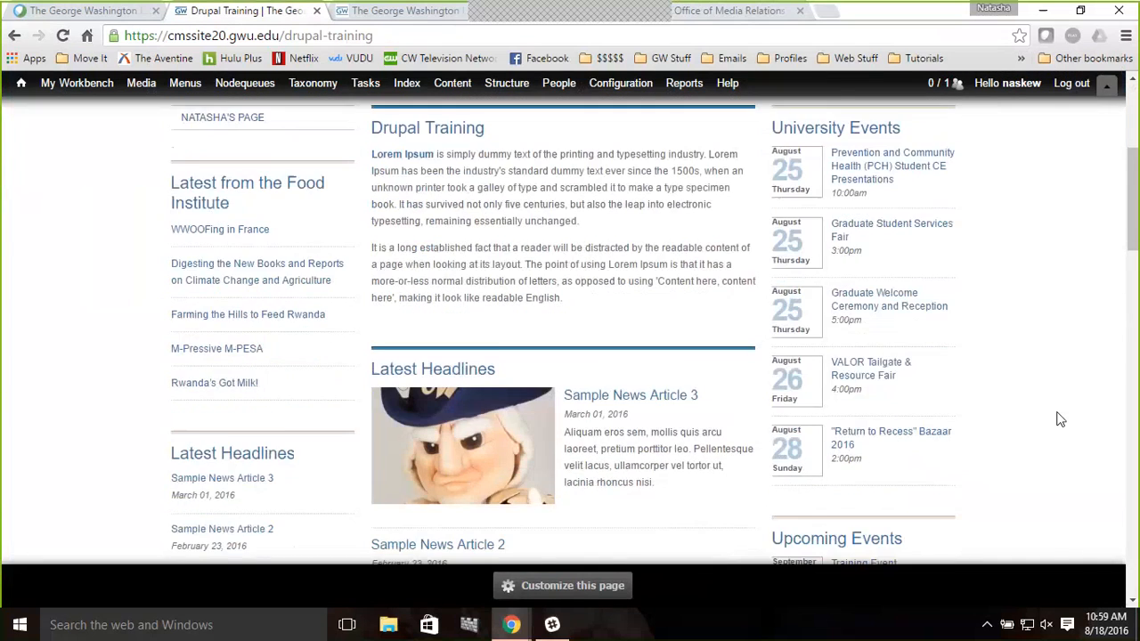
Scroll through the saved page to review the sidebars and middle column panes
scroll(1059, 419, "down", 1)
scroll(1060, 420, "down", 2)
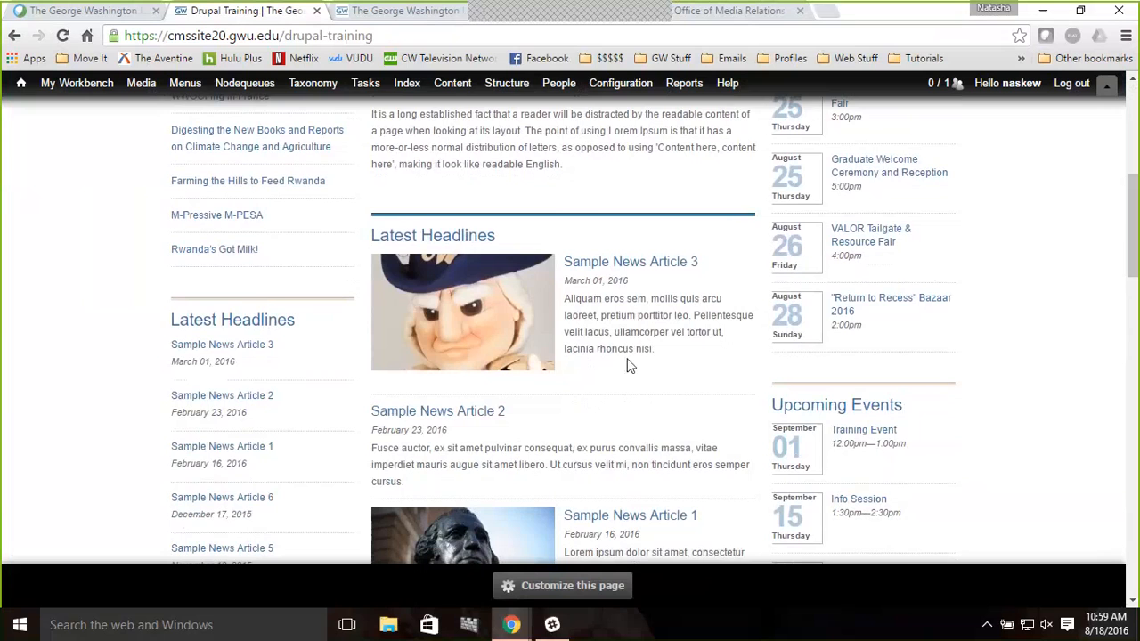
scroll(627, 365, "down", 1)
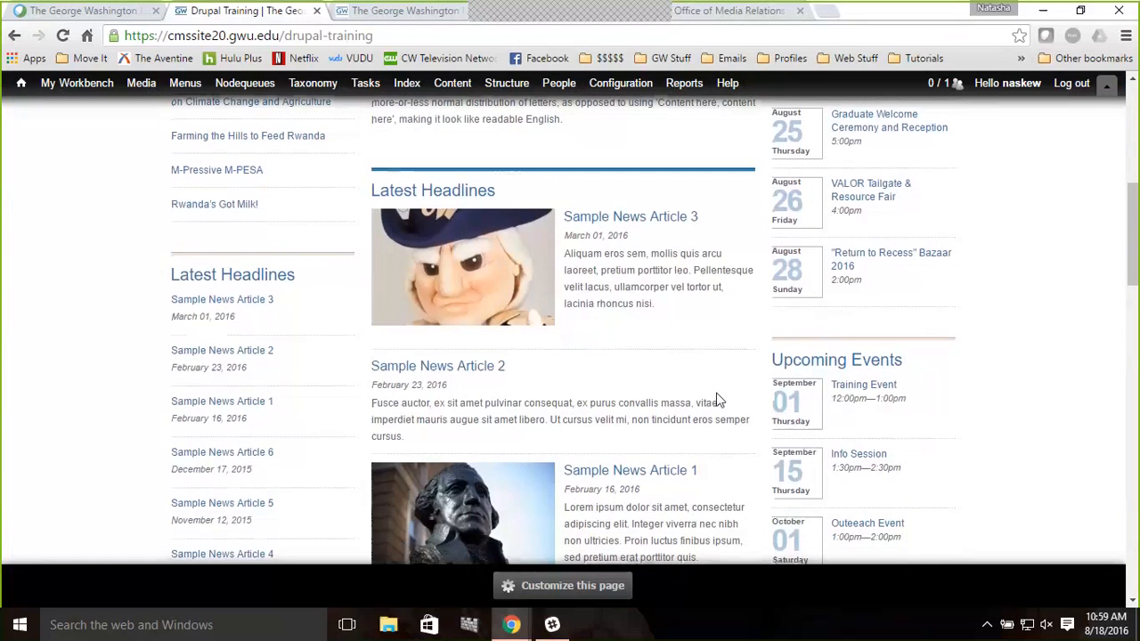
scroll(719, 397, "down", 1)
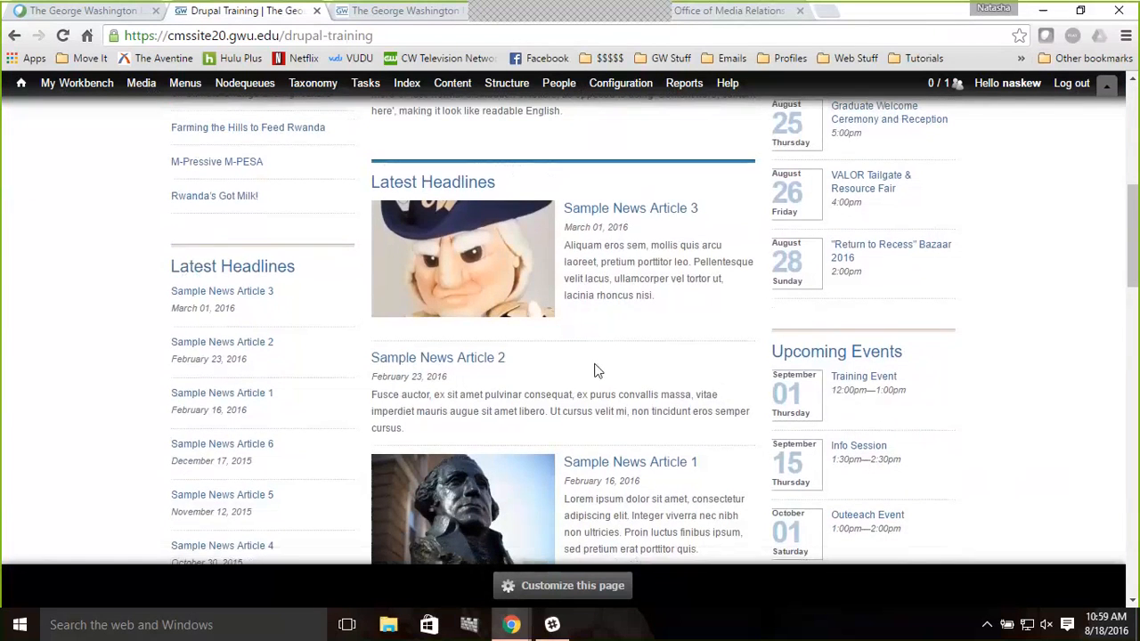
scroll(588, 338, "up", 1)
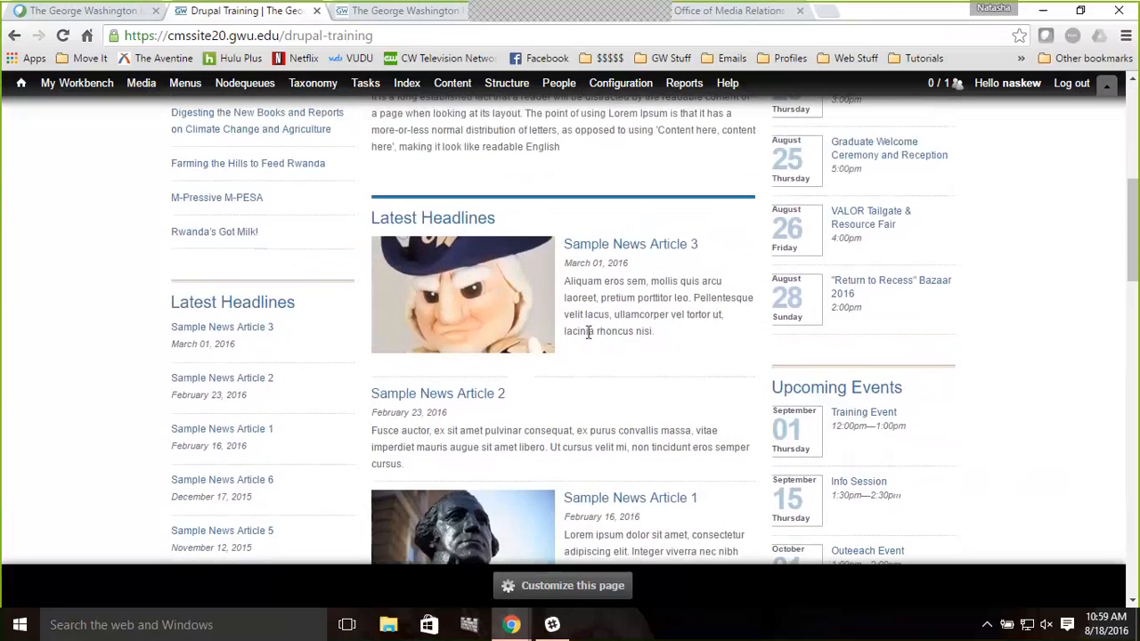
scroll(130, 247, "up", 1)
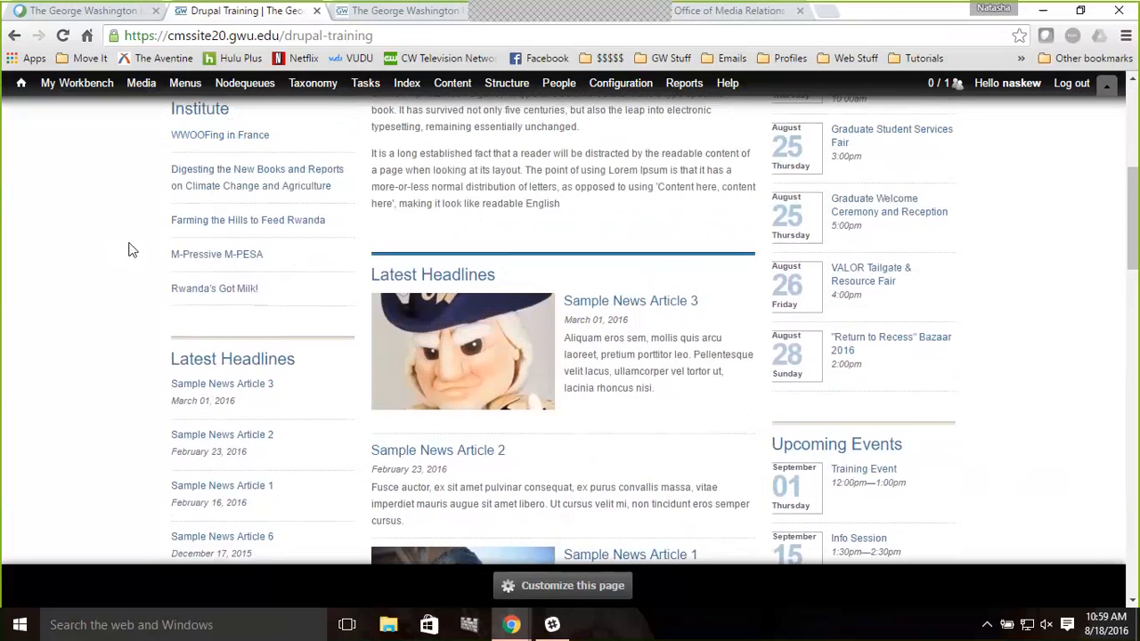
scroll(130, 246, "up", 1)
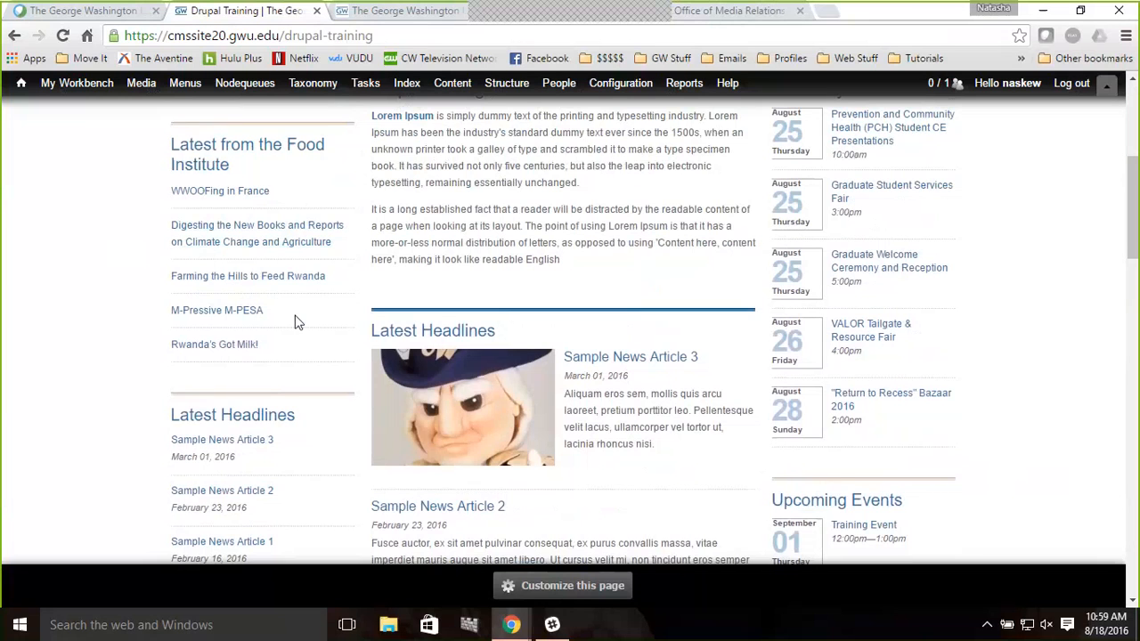
scroll(297, 322, "down", 1)
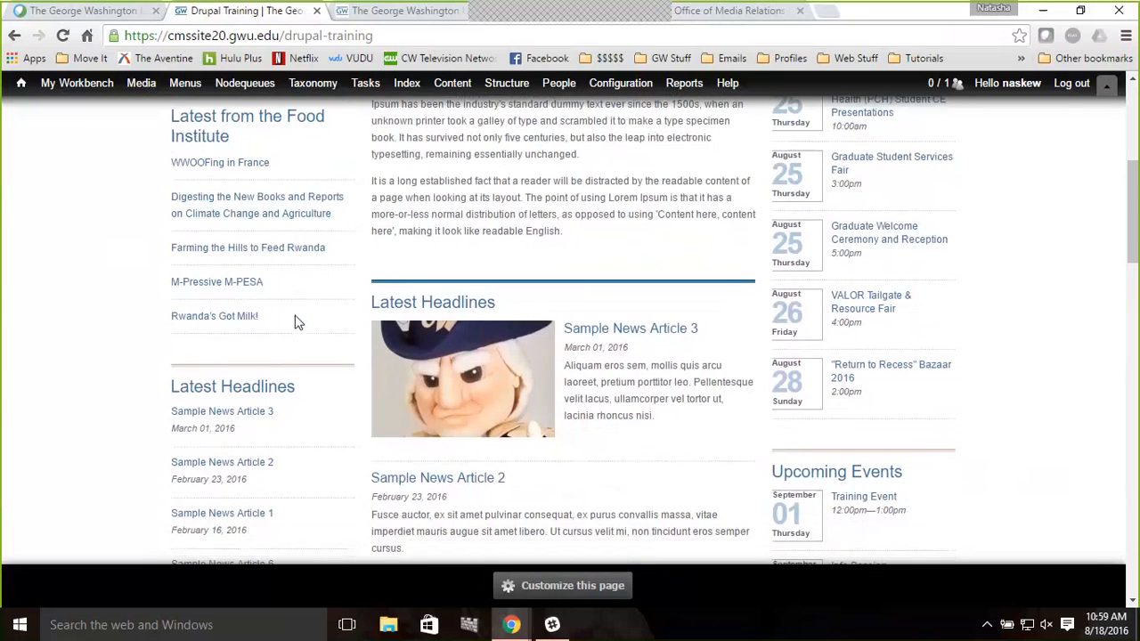
scroll(297, 323, "down", 1)
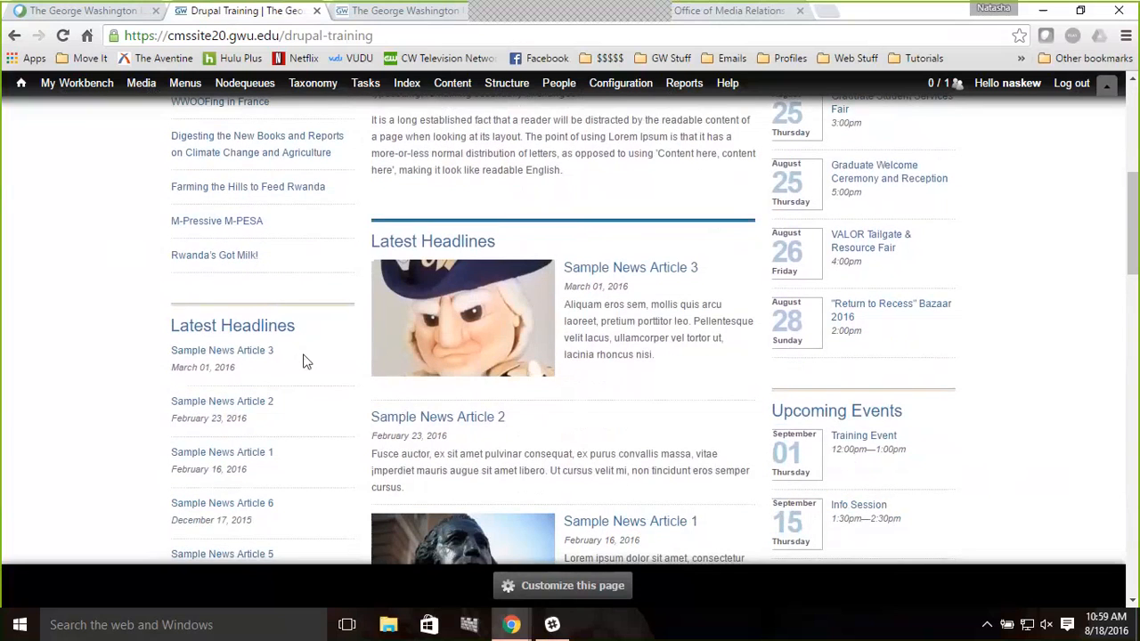
scroll(303, 360, "down", 1)
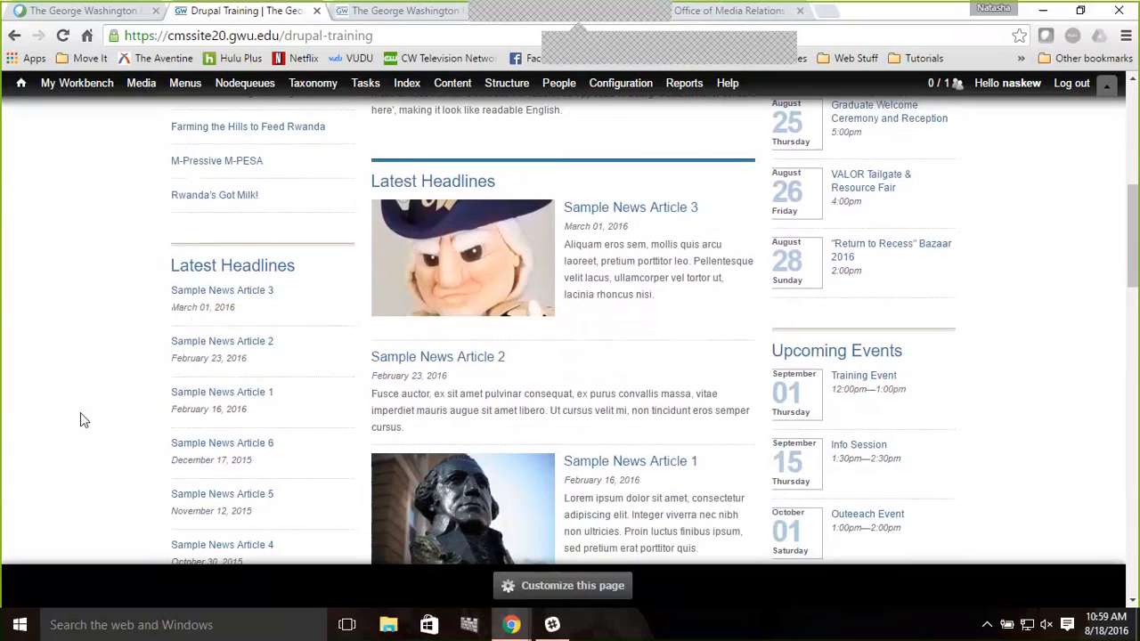
scroll(81, 412, "down", 2)
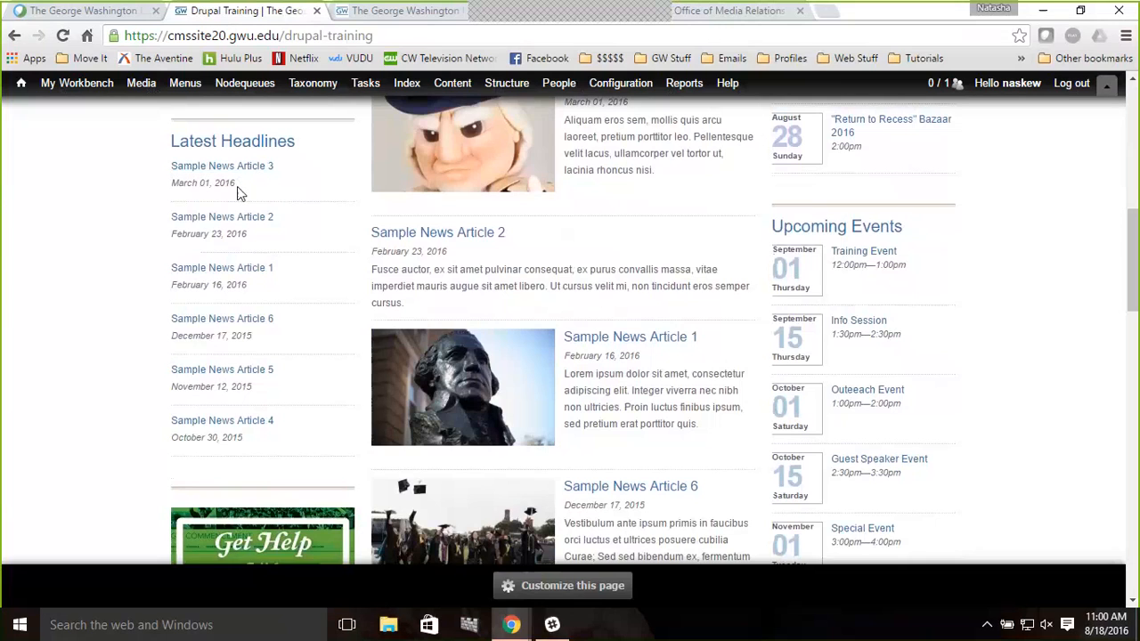
left_click_drag(237, 188, 174, 198)
left_click(146, 212)
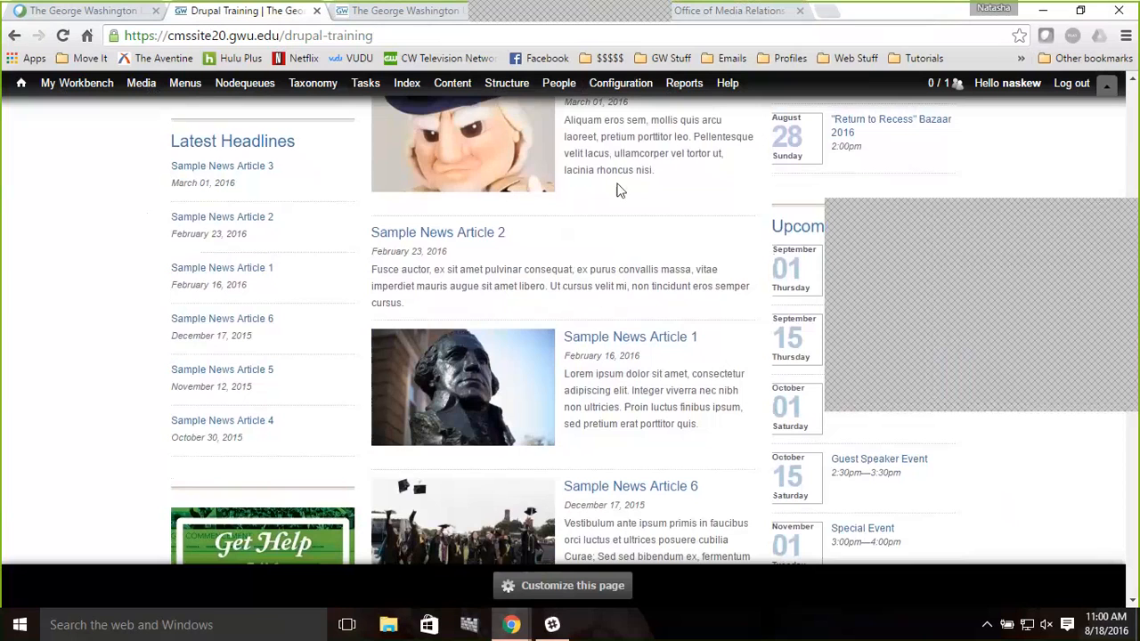
Open the Feed aggregator settings under Web services and review the listed feeds and categories
mouse_move(631, 95)
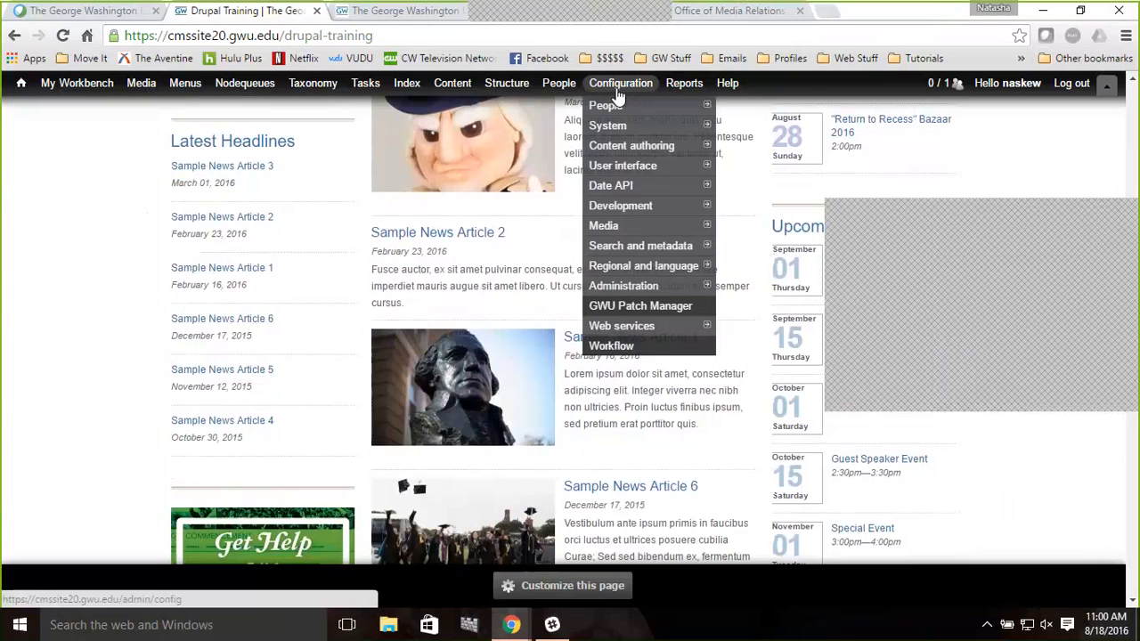
mouse_move(623, 132)
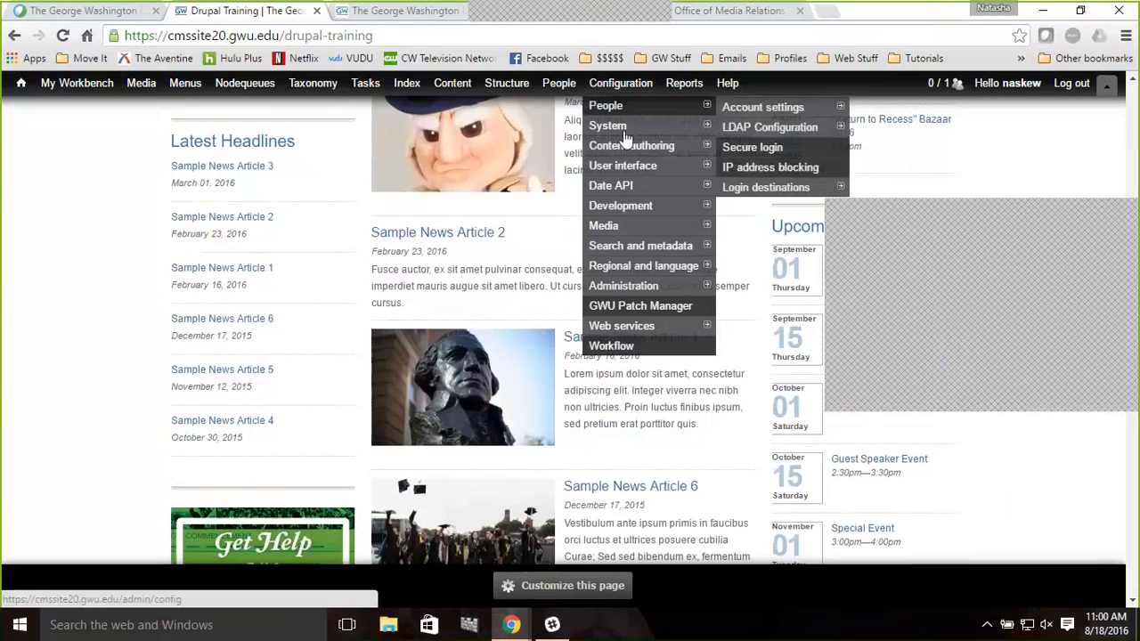
mouse_move(656, 328)
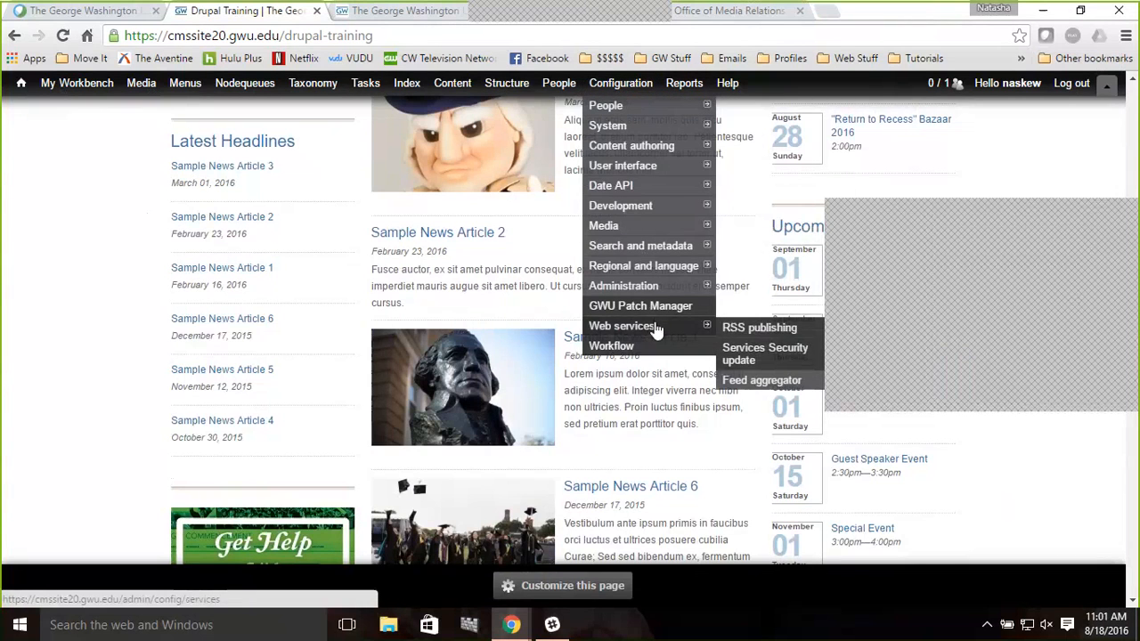
left_click(755, 383)
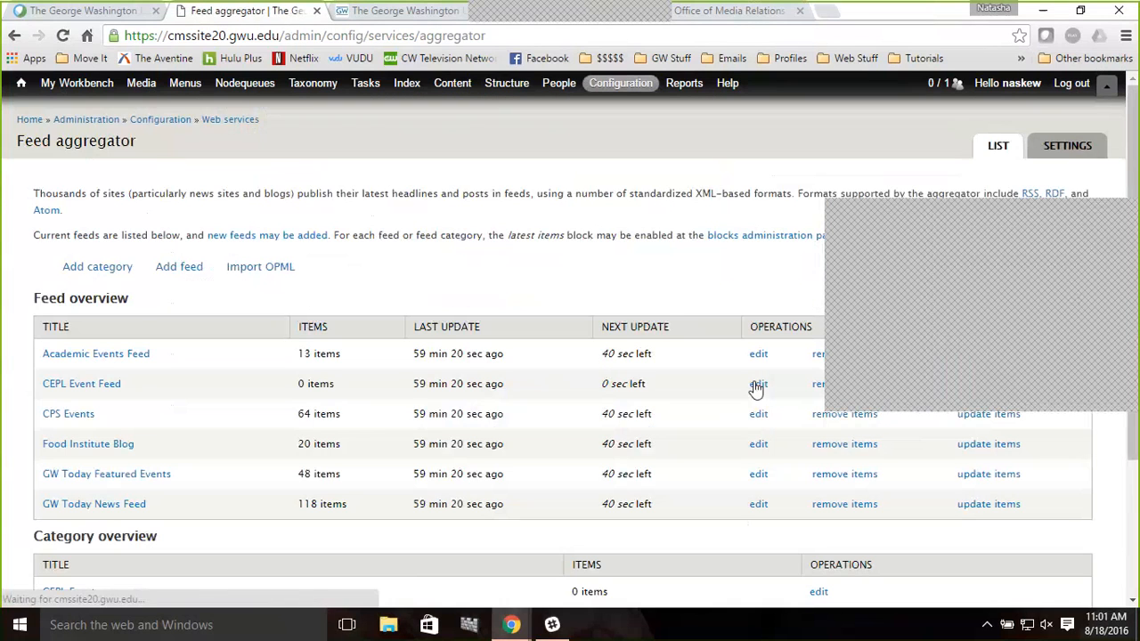
scroll(376, 429, "down", 1)
scroll(374, 430, "down", 1)
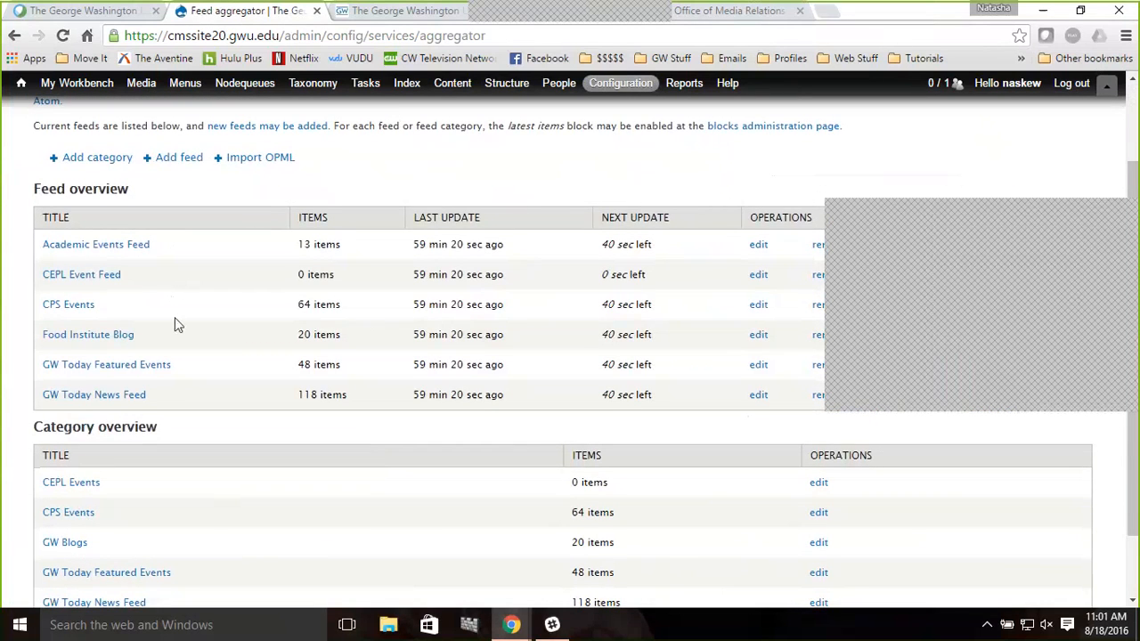
scroll(214, 535, "down", 1)
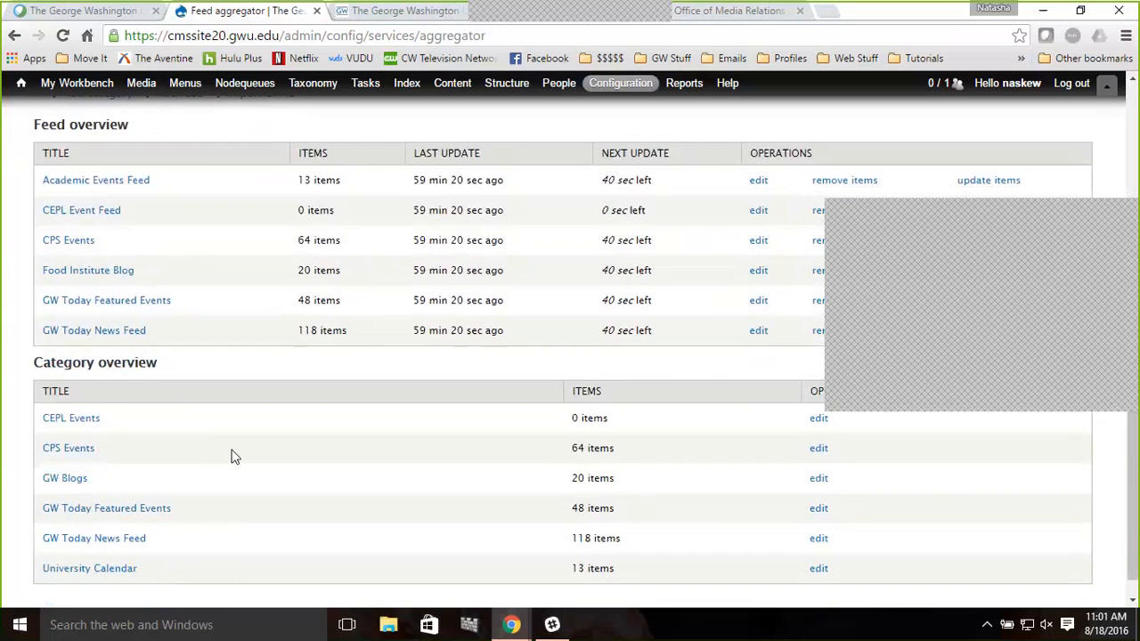
Open the Food Institute Blog feed's page to view its items, and return to the Feed aggregator list
scroll(232, 458, "up", 2)
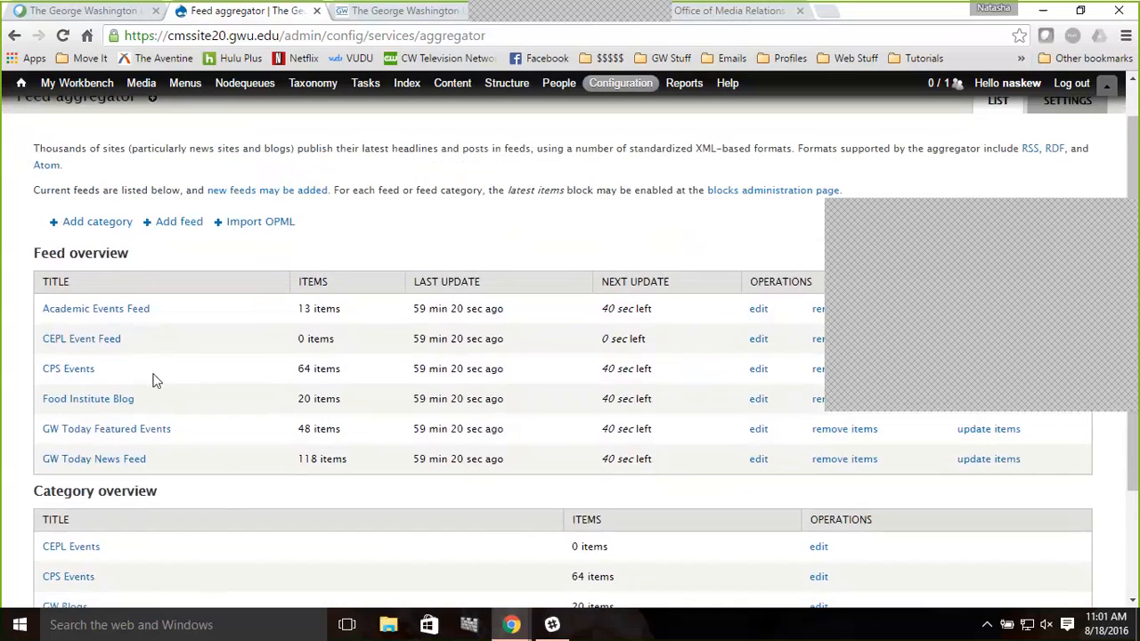
left_click(98, 401)
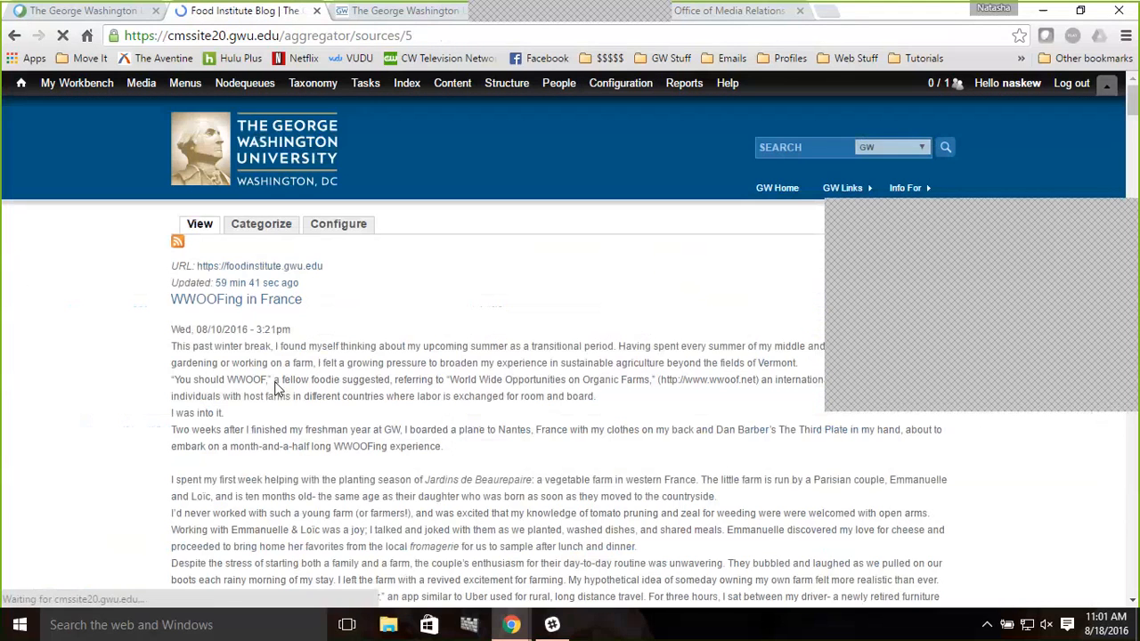
left_click(18, 34)
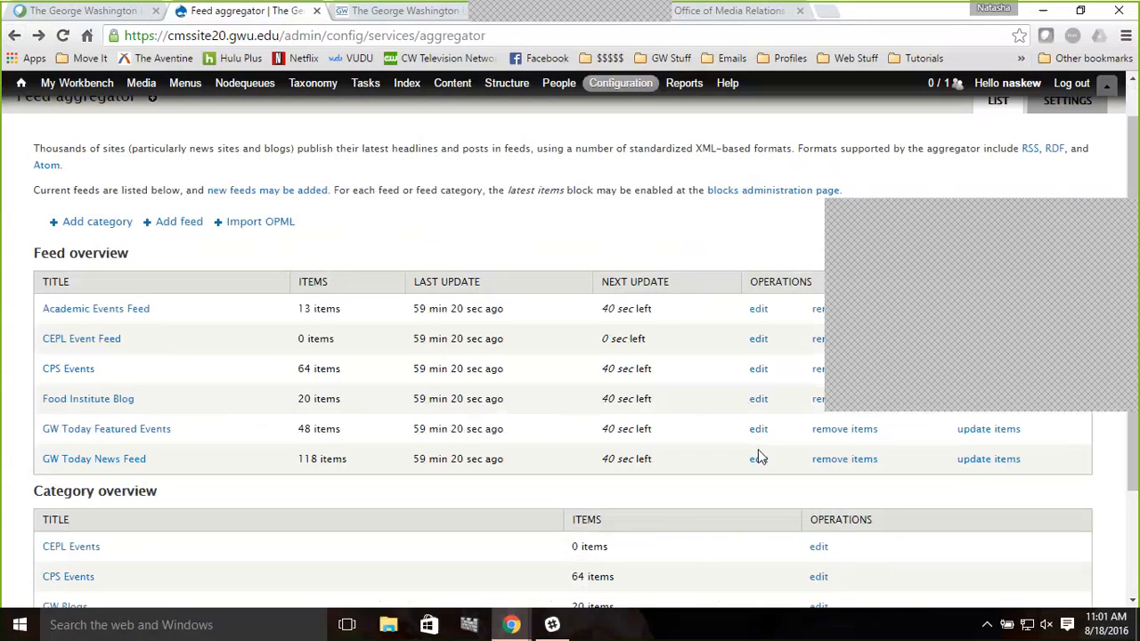
Open the Food Institute Blog feed's edit form, review its URL, interval and categories, and leave without saving
left_click(758, 400)
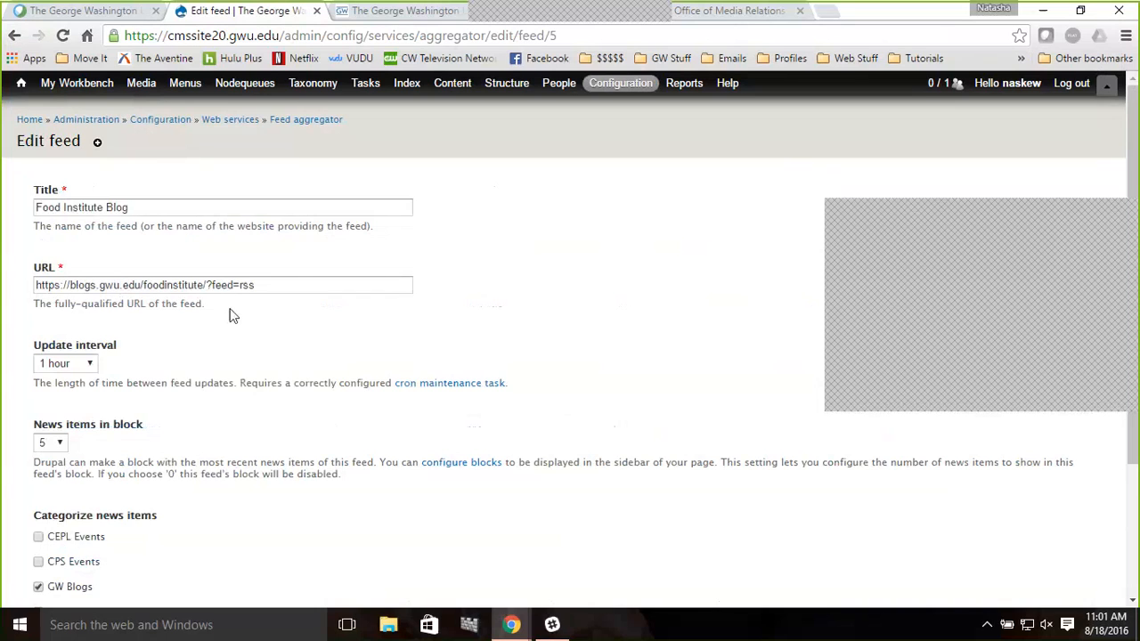
scroll(261, 315, "down", 1)
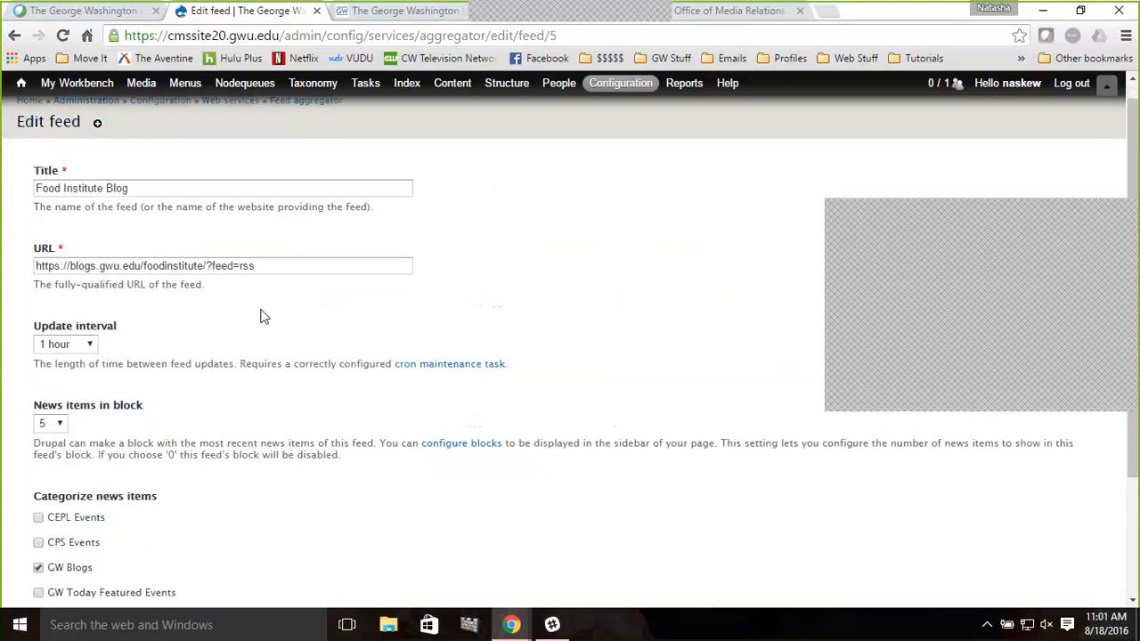
scroll(262, 316, "down", 3)
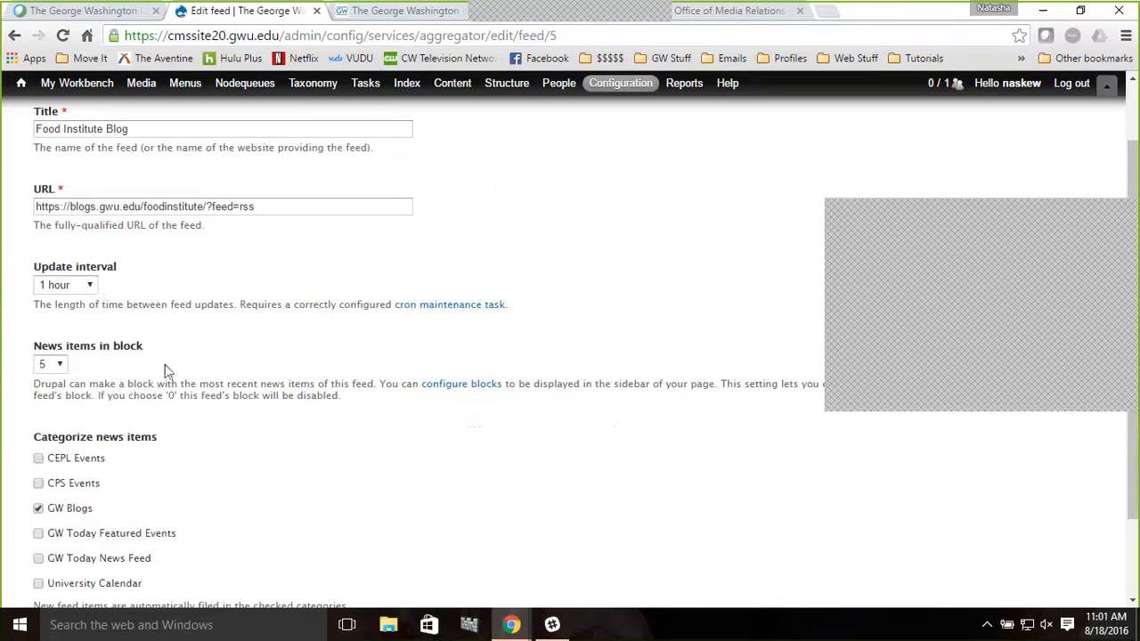
scroll(166, 372, "down", 3)
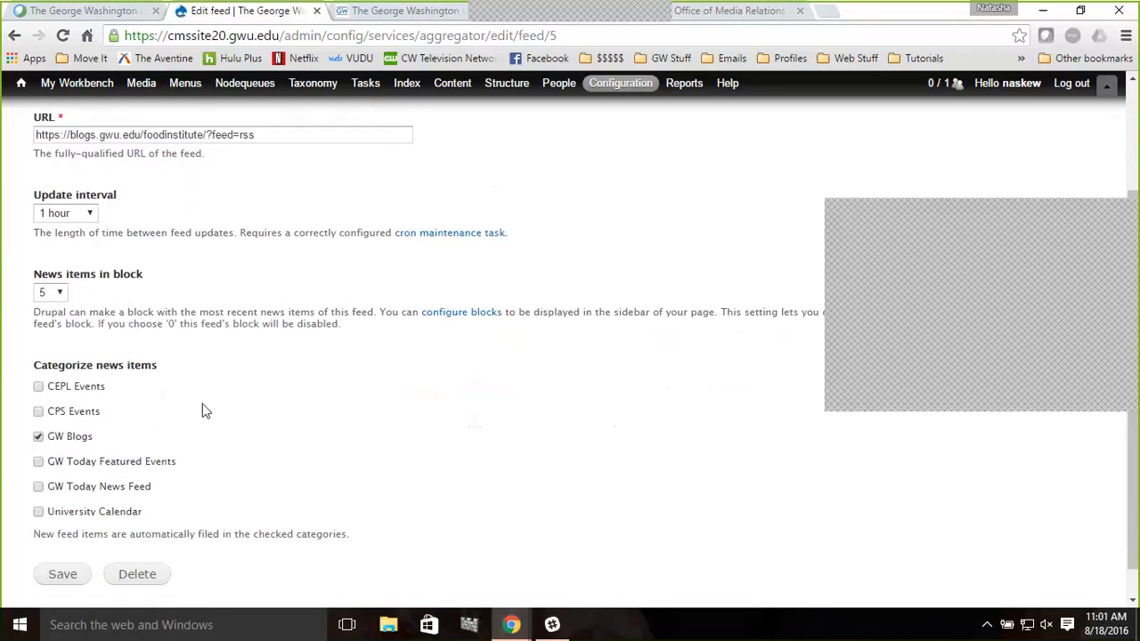
scroll(204, 407, "down", 2)
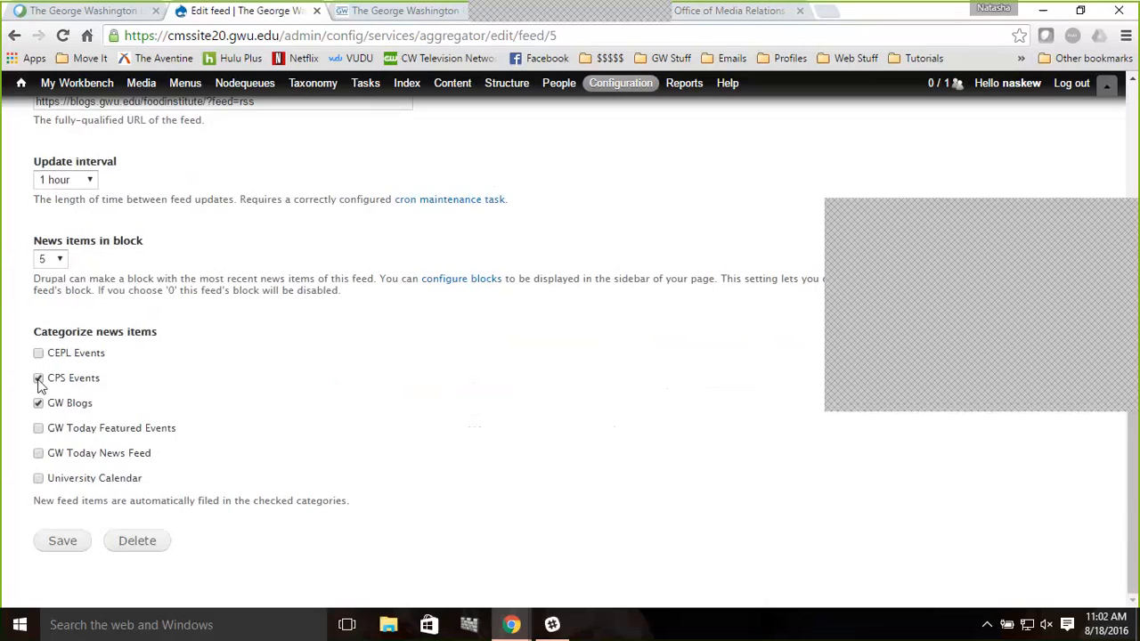
left_click(38, 379)
scroll(361, 518, "up", 2)
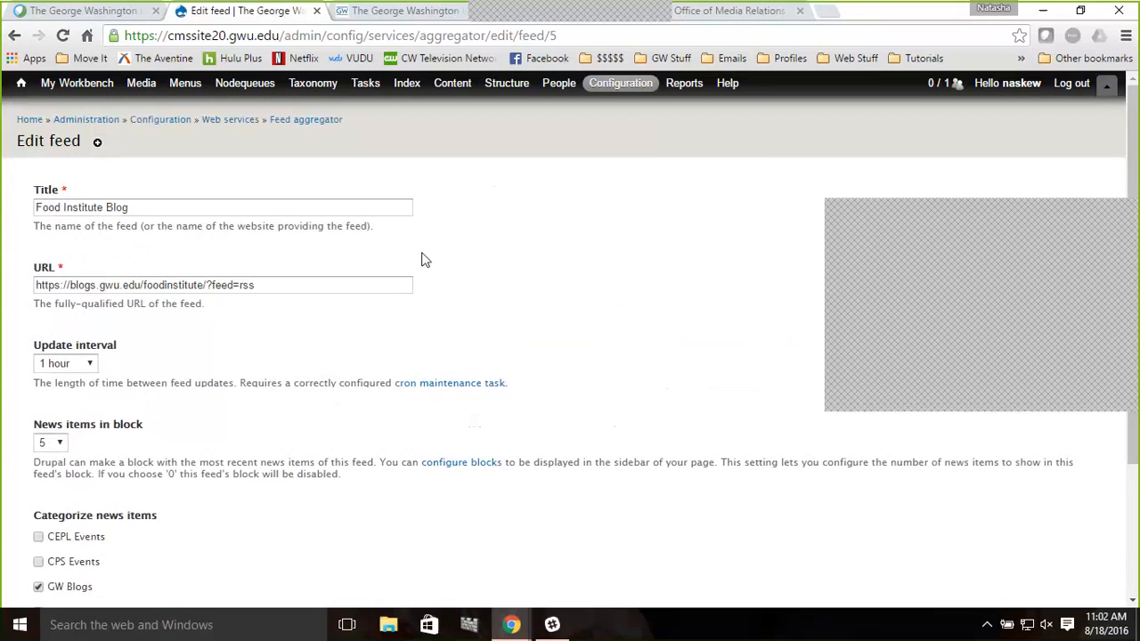
left_click(316, 129)
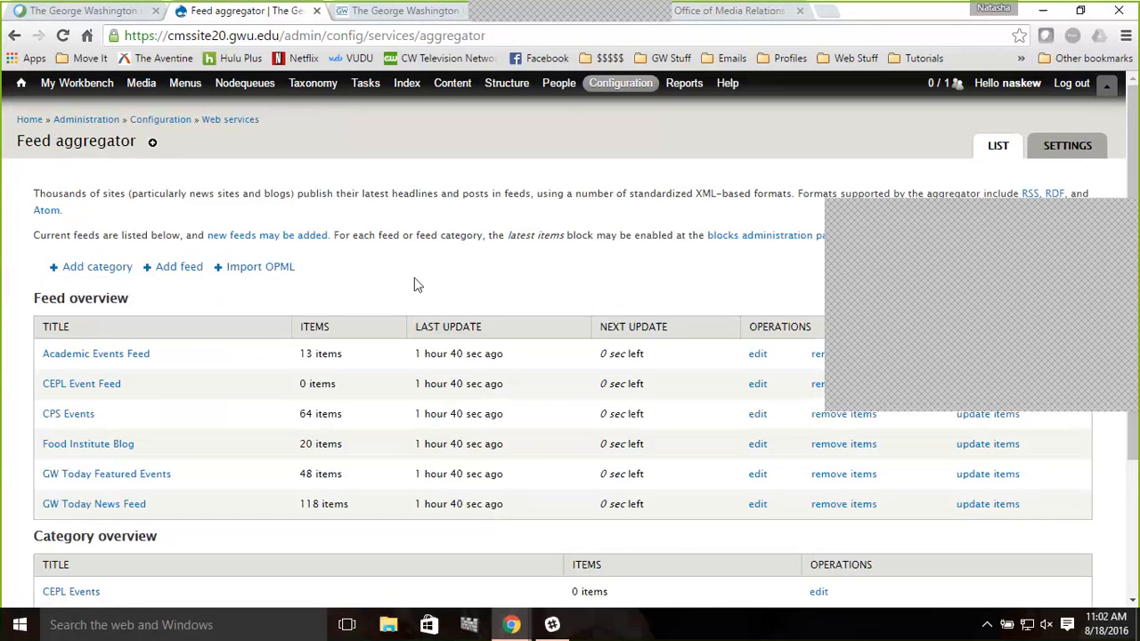
Scroll through the Feed overview and Category overview tables on the Feed aggregator page
scroll(434, 313, "down", 1)
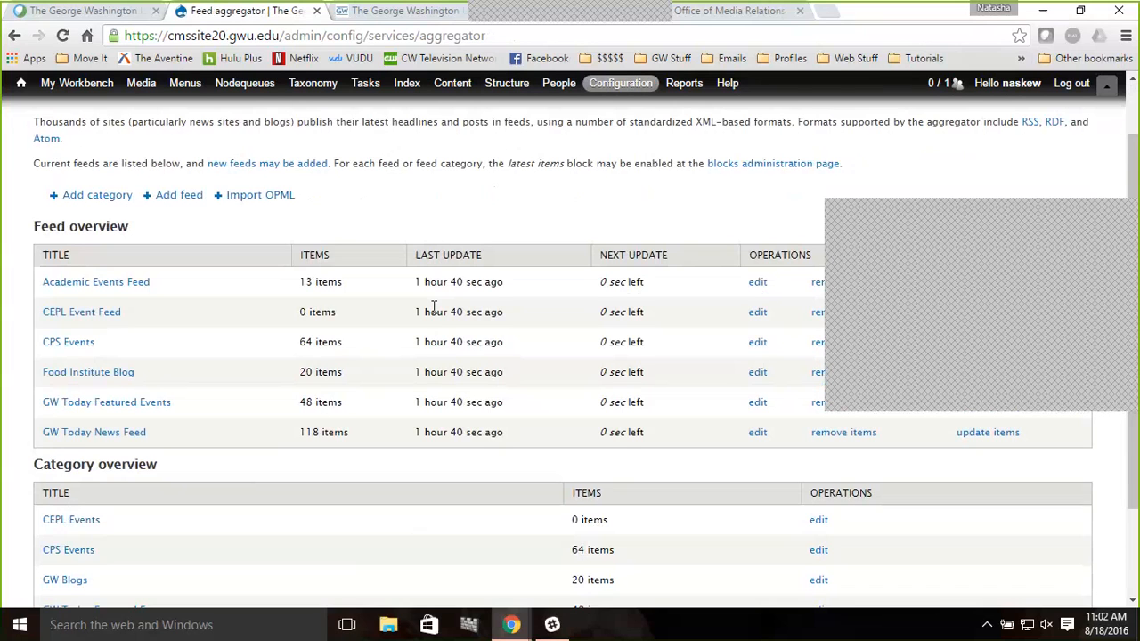
scroll(433, 306, "down", 1)
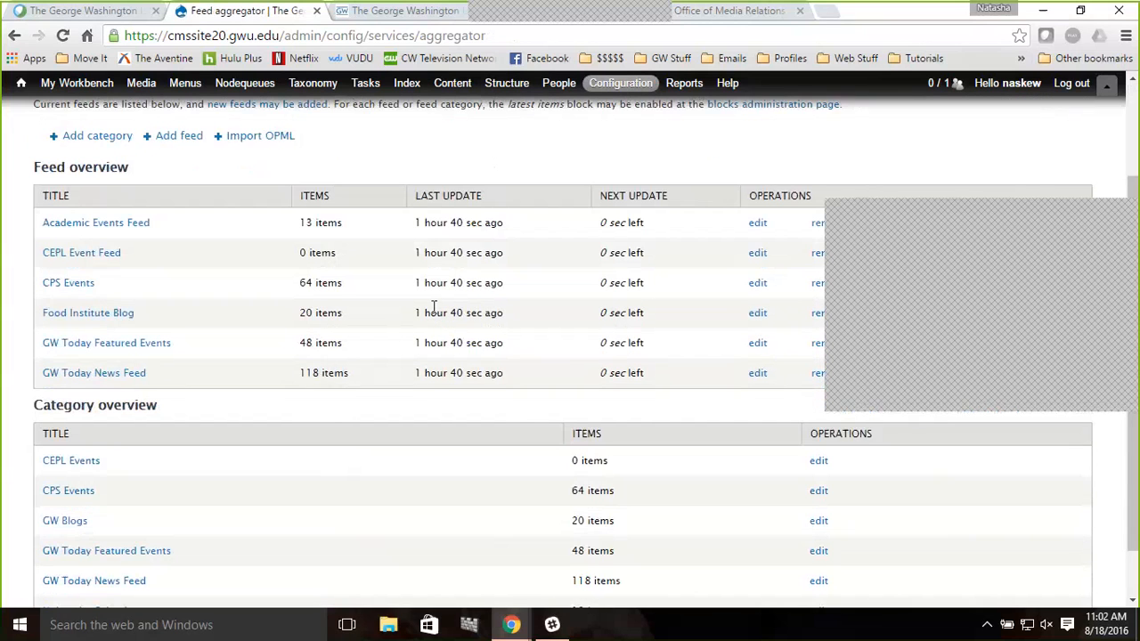
scroll(433, 306, "down", 1)
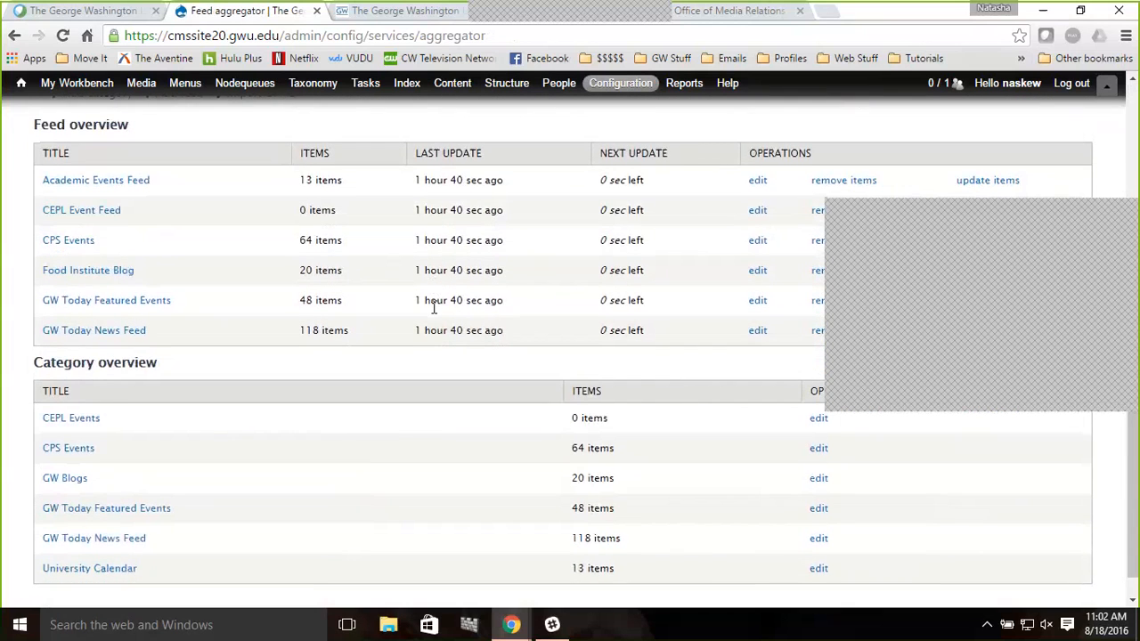
scroll(434, 306, "down", 1)
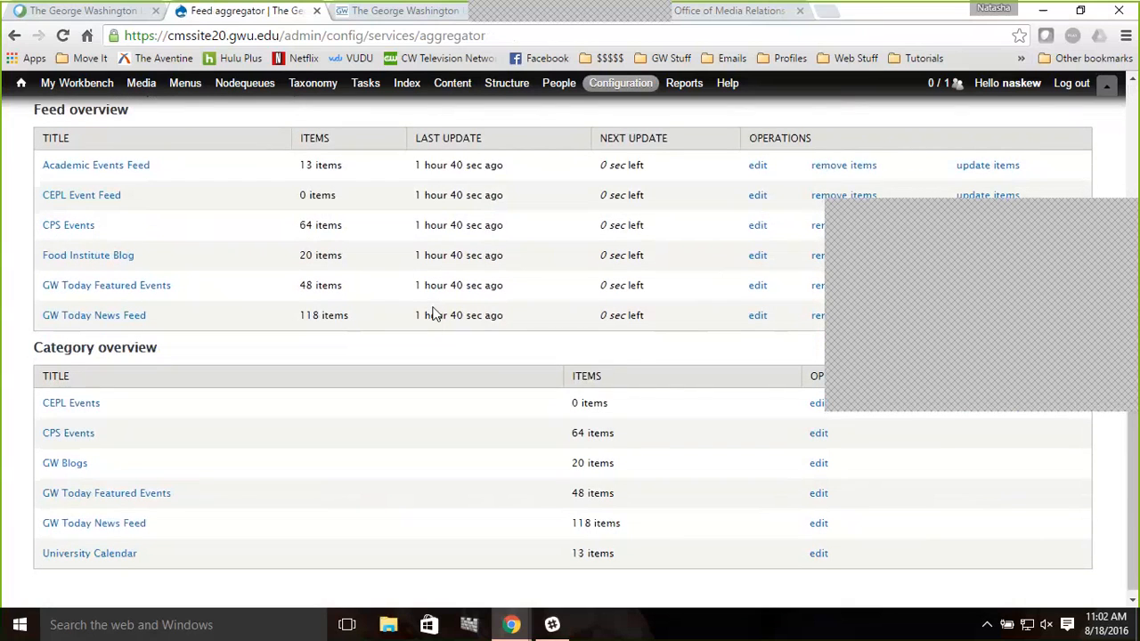